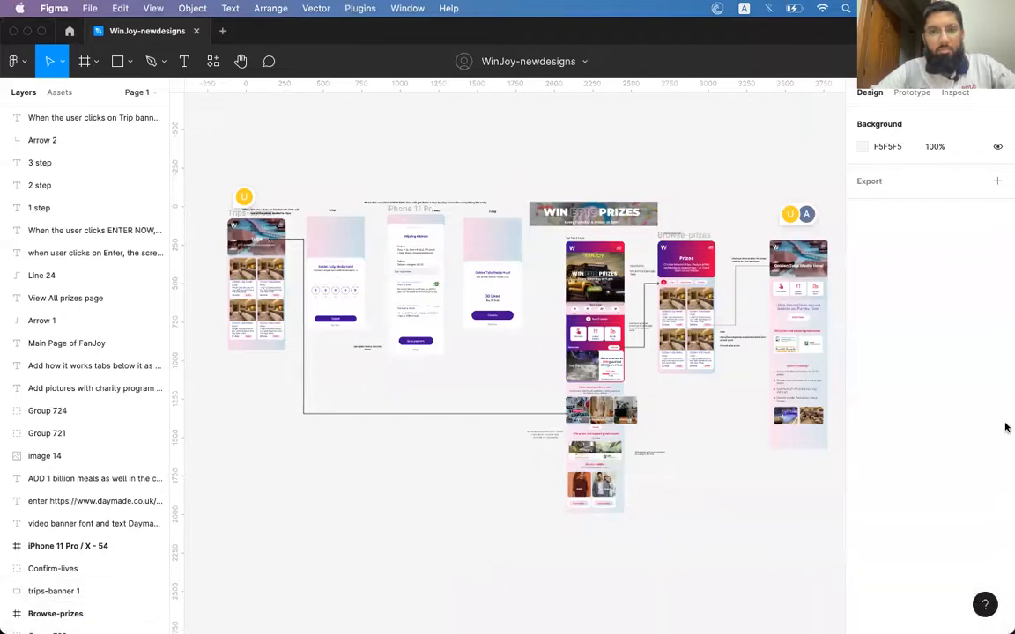
Step: Examine the Trips, number selection, shipping address, confirmation and prize screens in the WinJoy-newdesigns file
scroll(421, 341, up, 5)
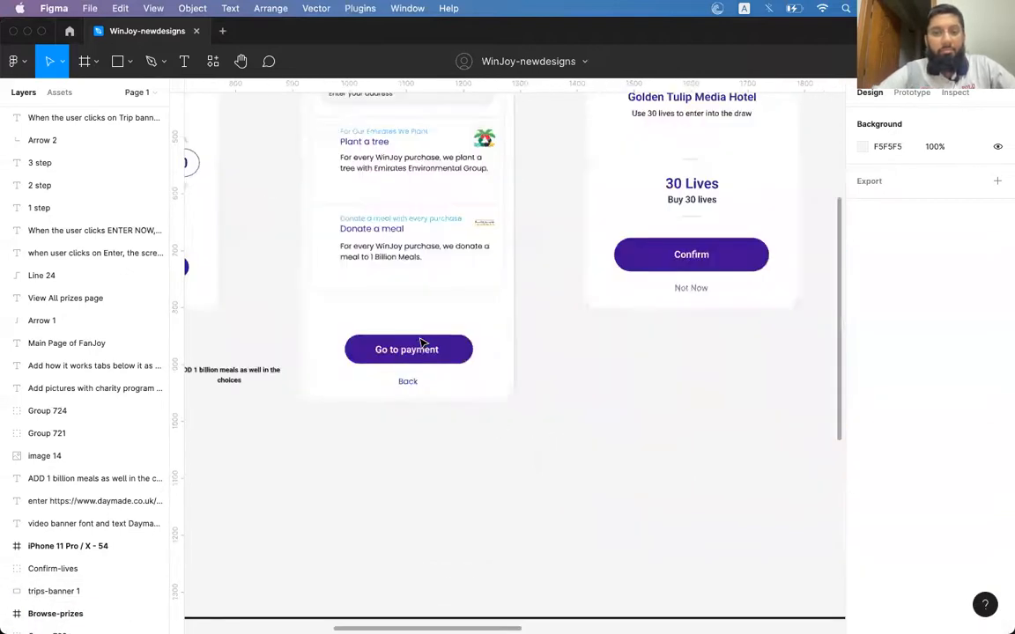
scroll(419, 342, left, 10)
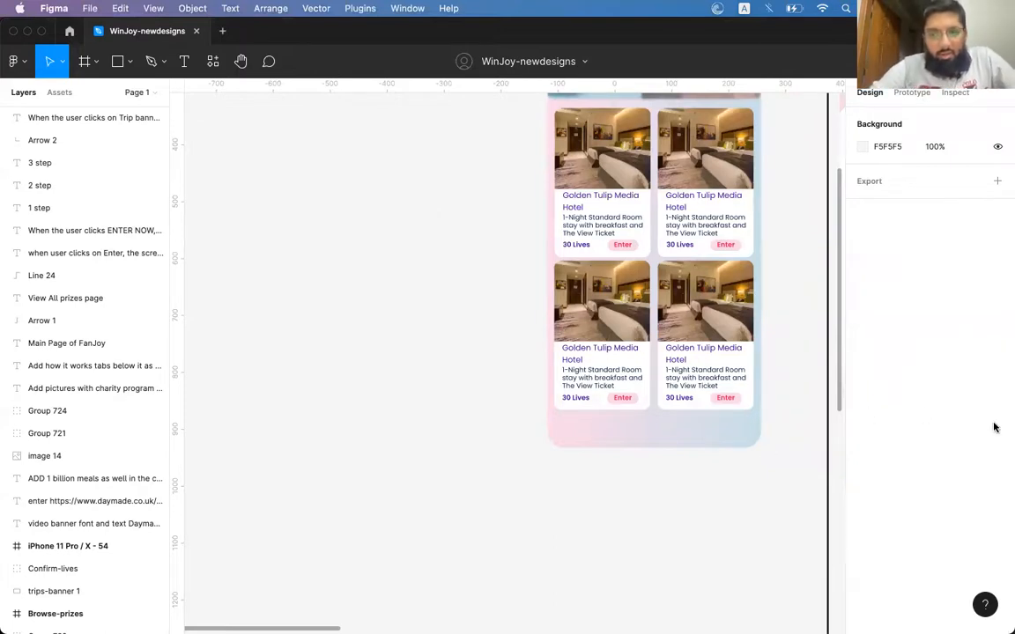
scroll(653, 465, right, 4)
scroll(653, 464, up, 2)
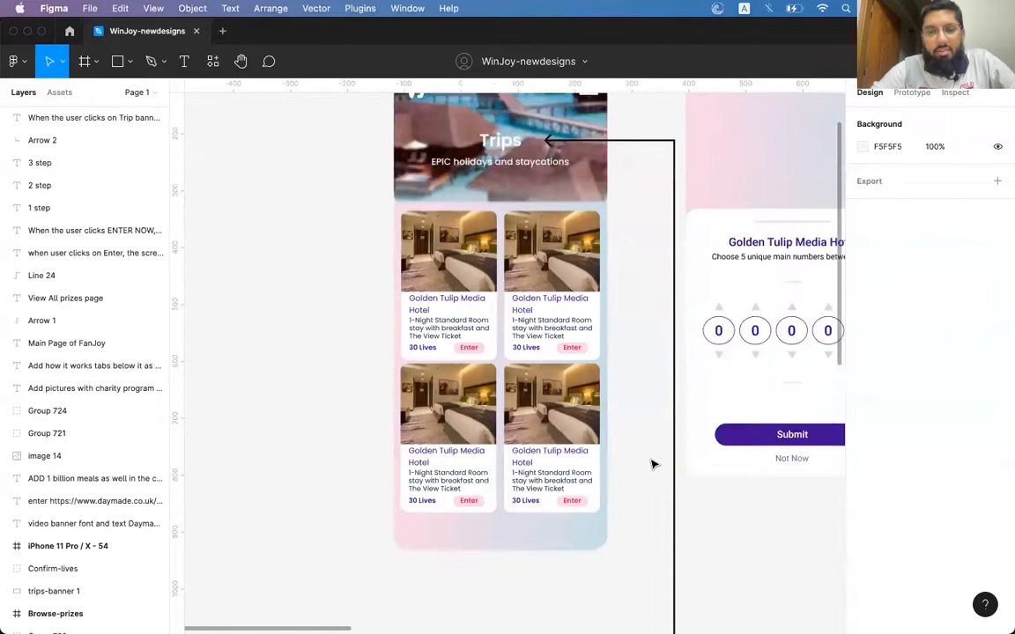
scroll(653, 464, right, 5)
scroll(652, 464, right, 5)
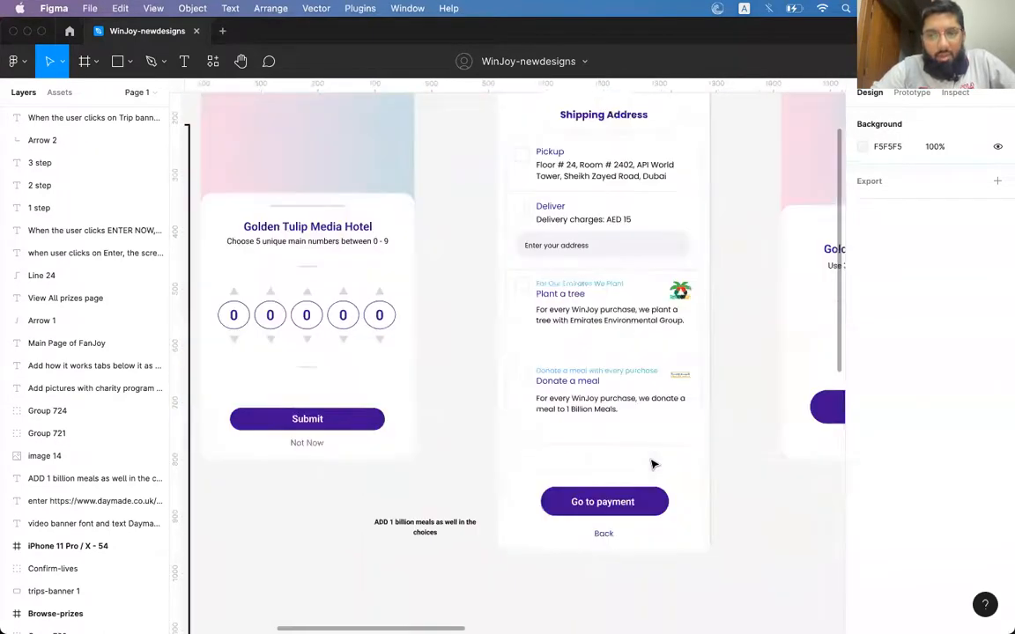
scroll(652, 464, down, 2)
scroll(653, 464, right, 3)
scroll(653, 464, down, 6)
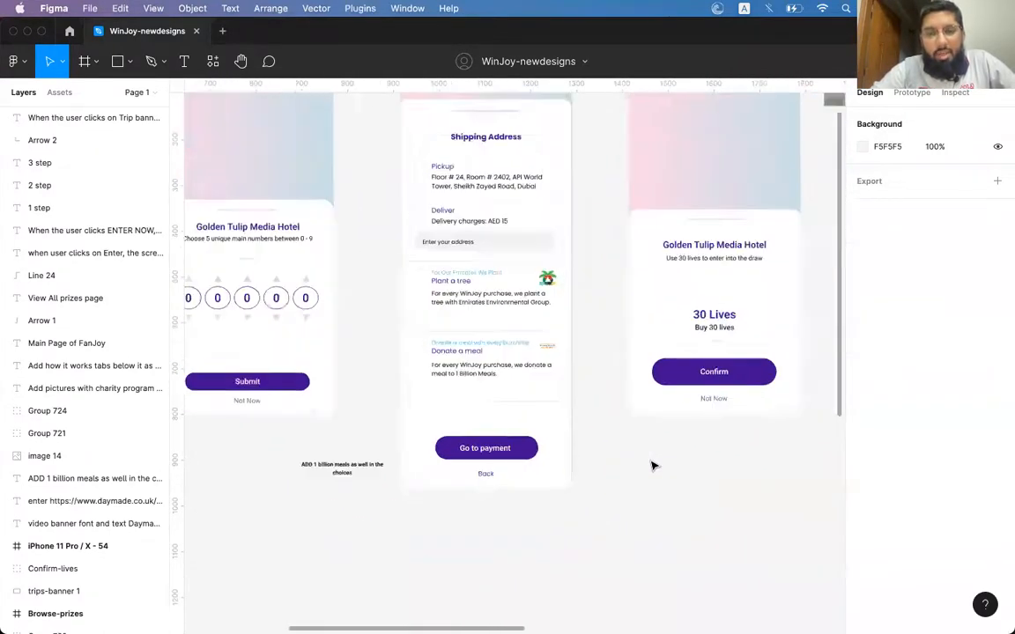
scroll(653, 464, up, 3)
scroll(653, 464, down, 5)
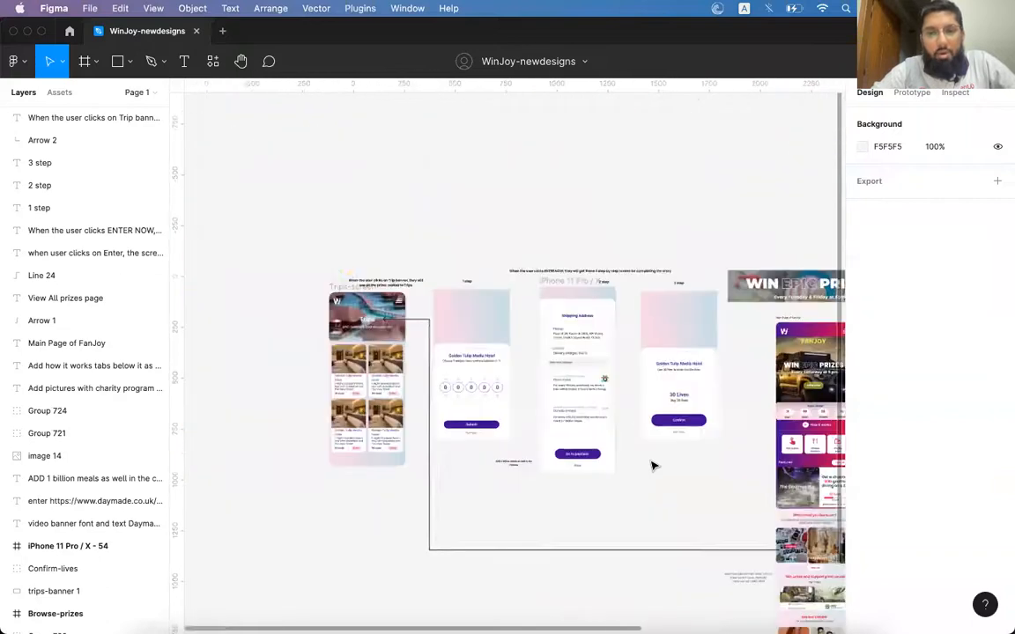
scroll(653, 464, up, 2)
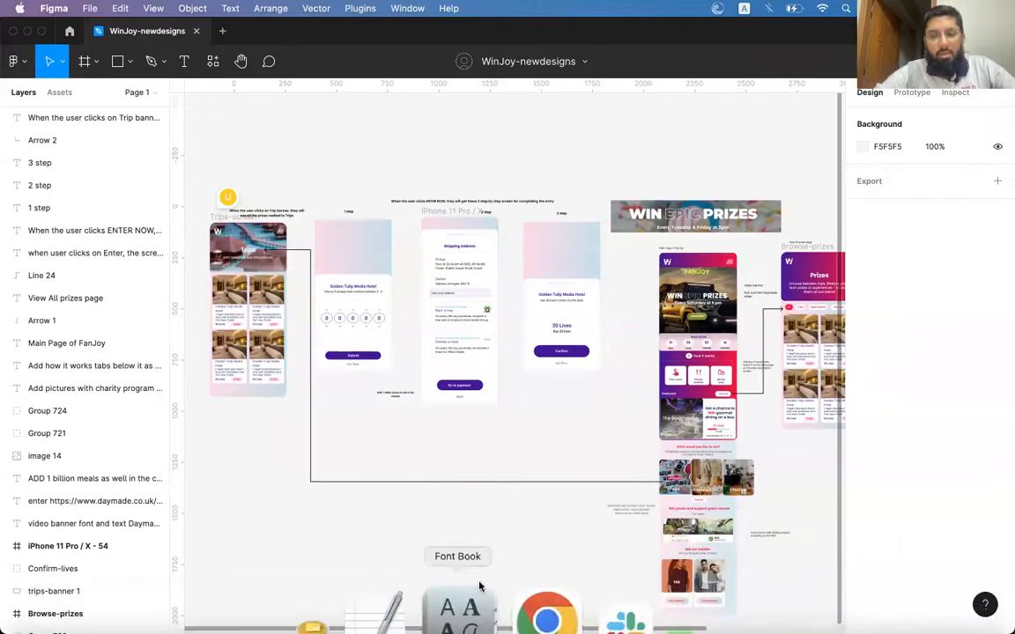
scroll(460, 301, up, 5)
scroll(460, 301, down, 5)
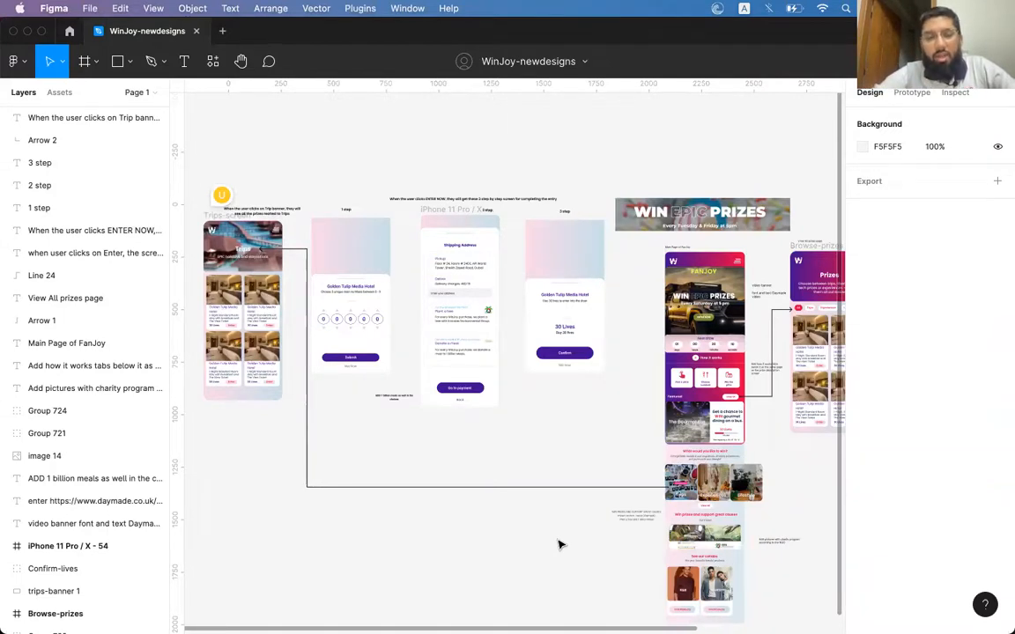
scroll(559, 544, left, 10)
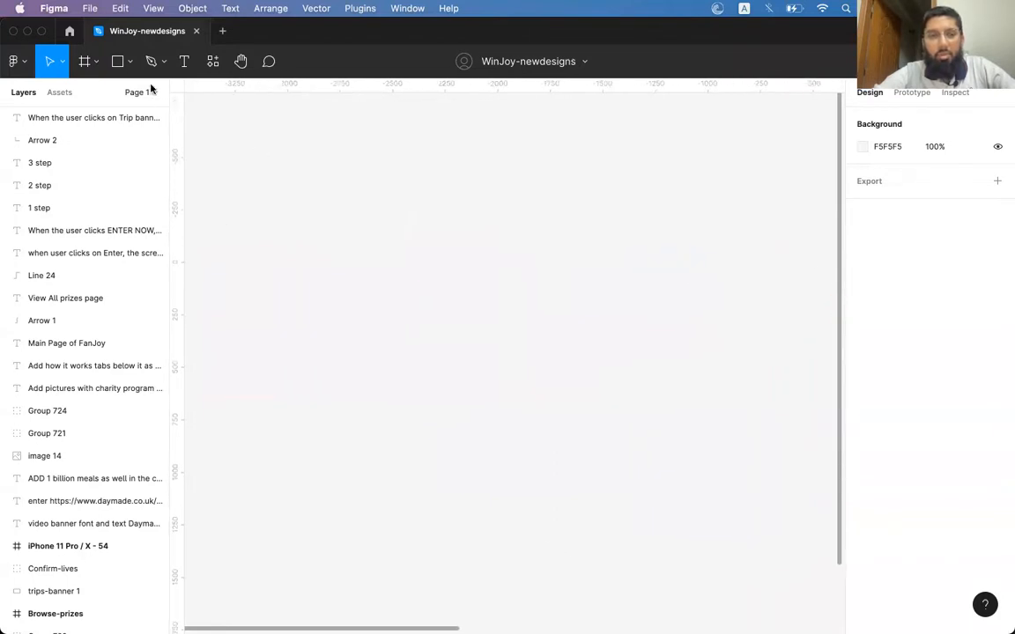
Step: Create a new design file and draw a square of about 252 × 252 on its canvas
click(70, 31)
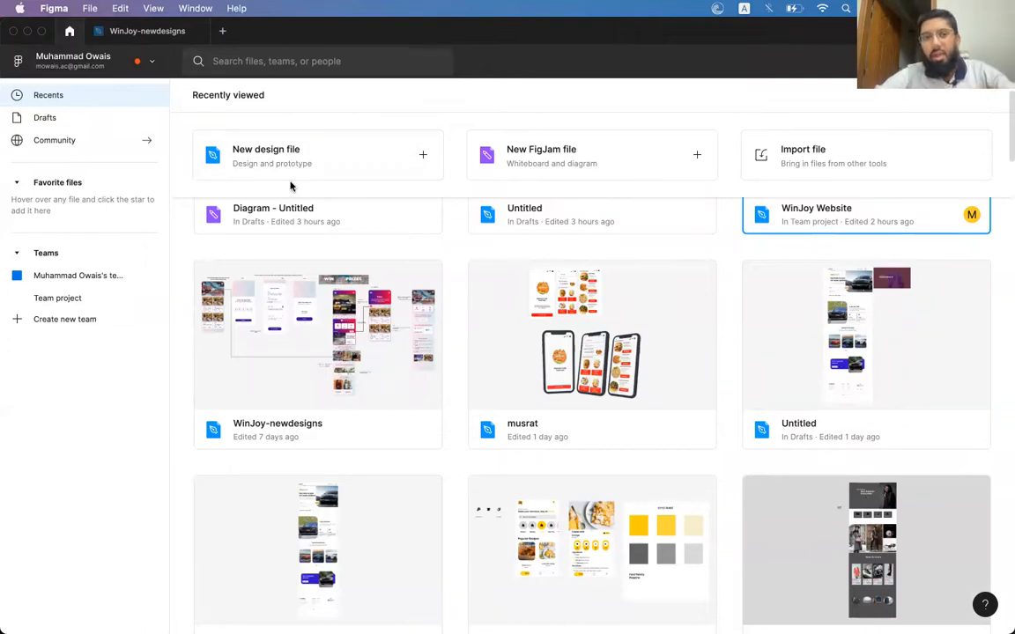
click(296, 153)
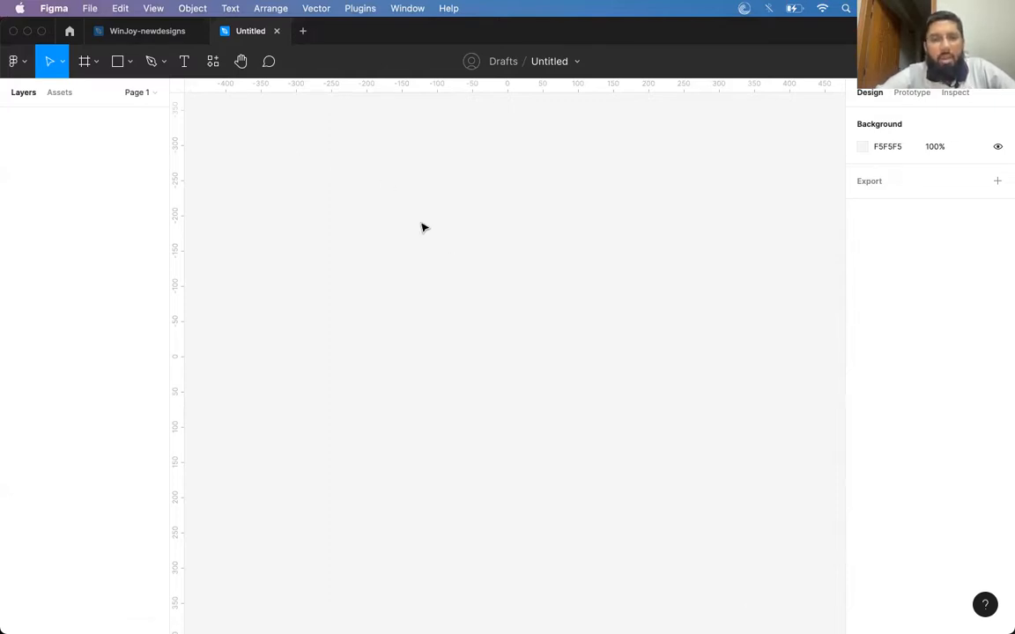
key(r)
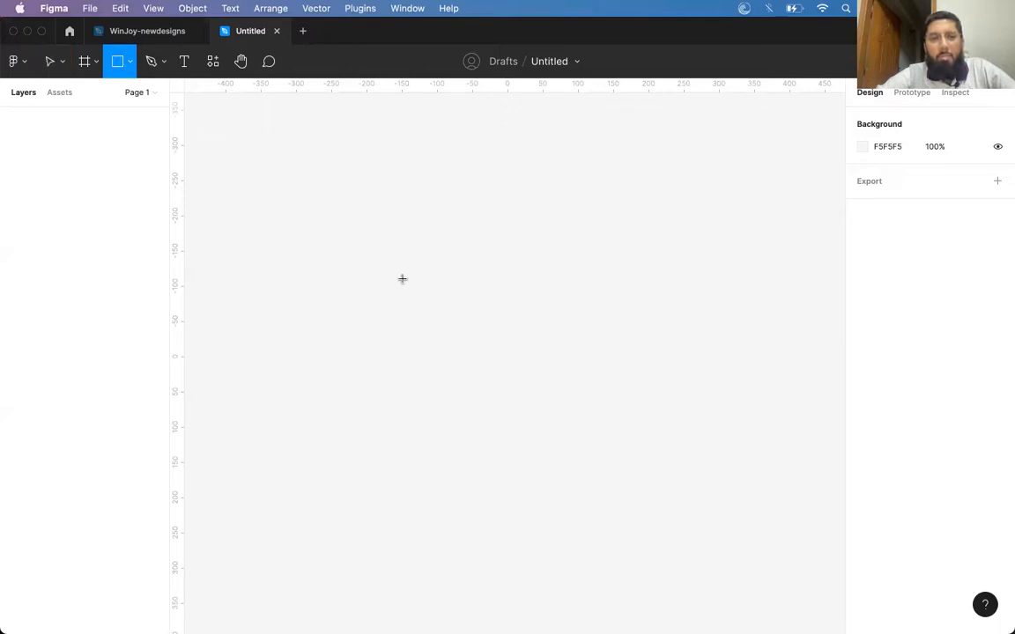
drag(314, 168, 491, 313)
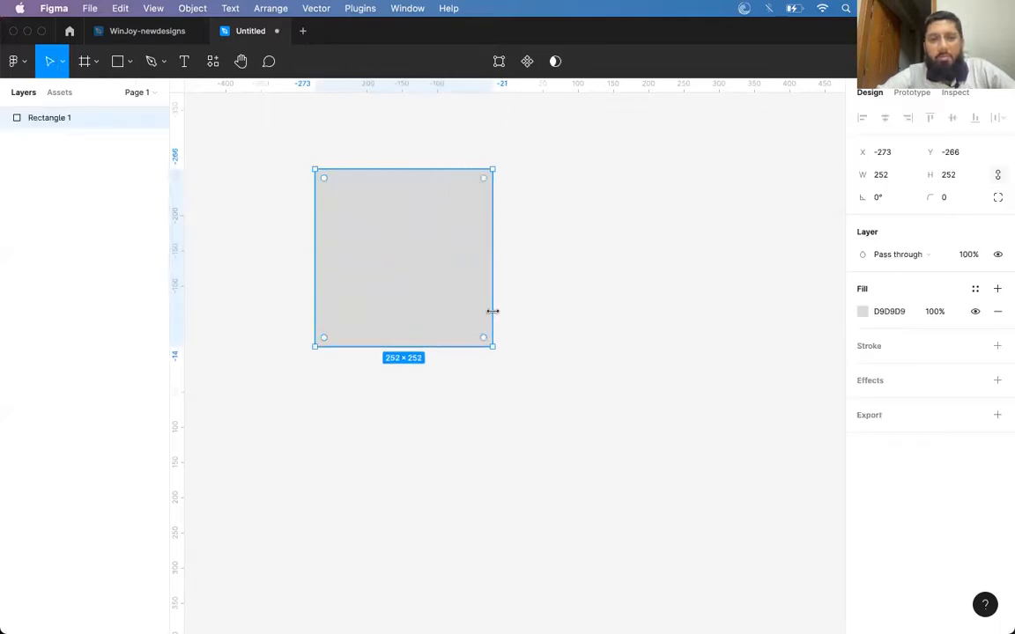
Step: Change the square's fill to a solid orange, E05E00
click(863, 311)
drag(772, 377, 822, 318)
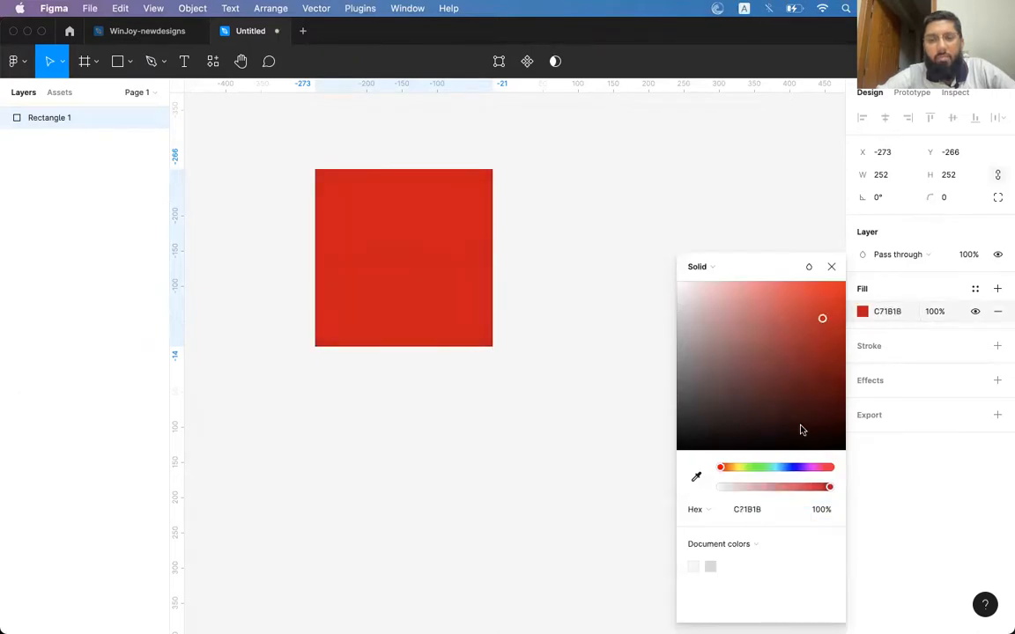
drag(787, 469, 728, 469)
drag(749, 388, 845, 308)
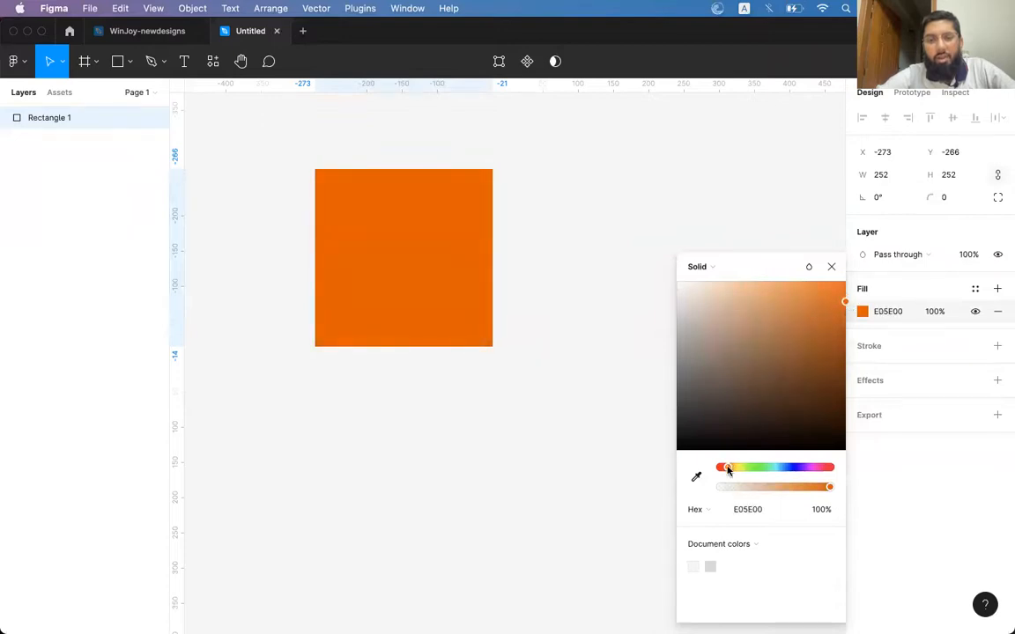
drag(727, 470, 727, 471)
click(832, 266)
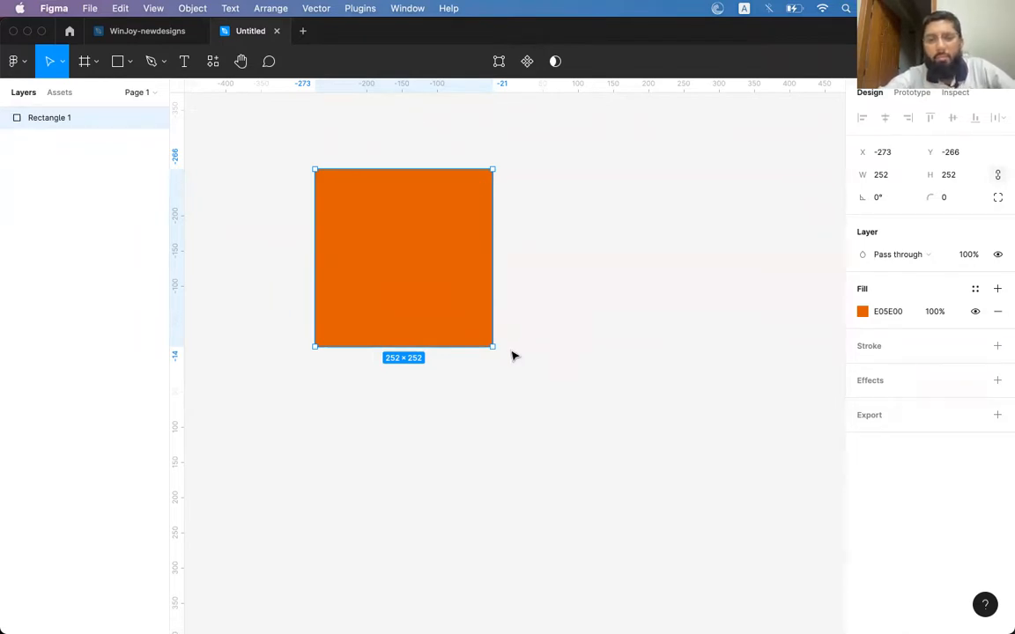
Step: Resize the orange square to about 251 × 251 and place a duplicate flush against its right side
mouse_move(493, 348)
mouse_down()
mouse_move(469, 324)
mouse_move(493, 346)
mouse_up()
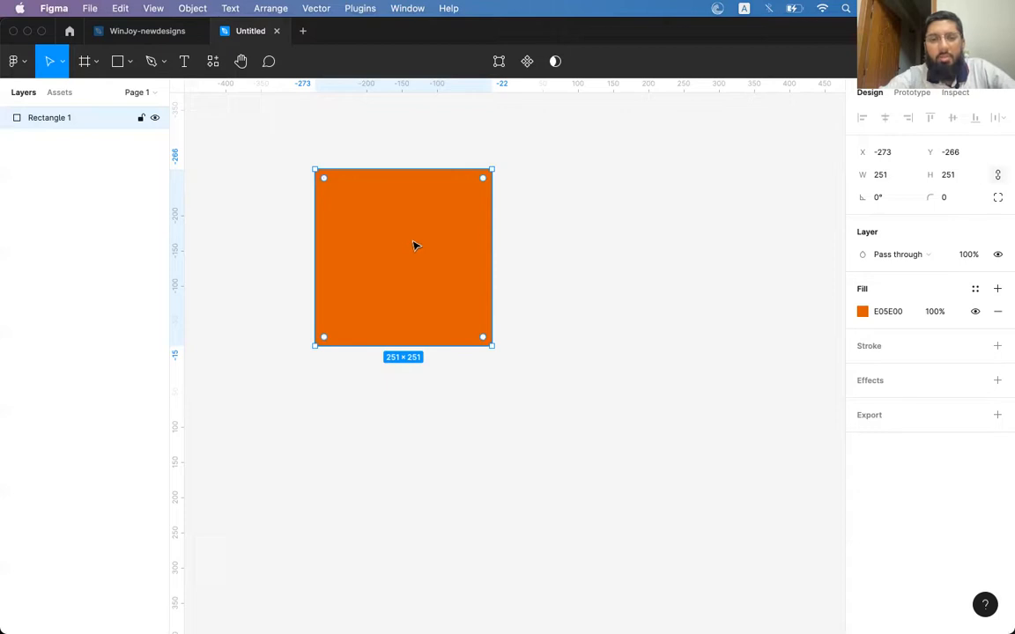
click(525, 239)
click(441, 237)
key(super+d)
drag(409, 235, 548, 238)
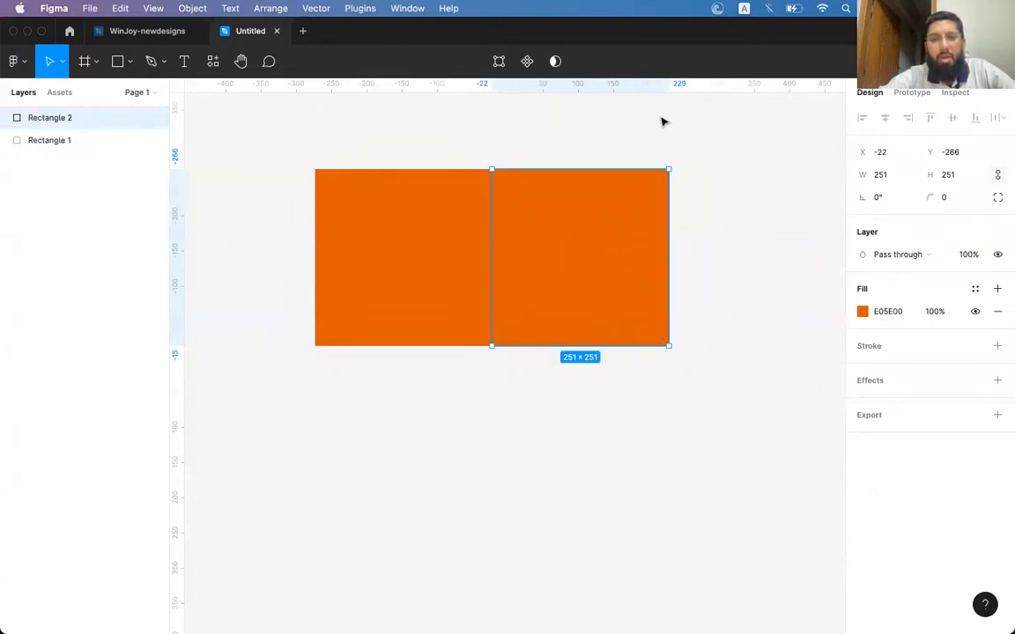
Step: Move the right-hand square 30 px to the right to leave a gap between the two squares
click(441, 256)
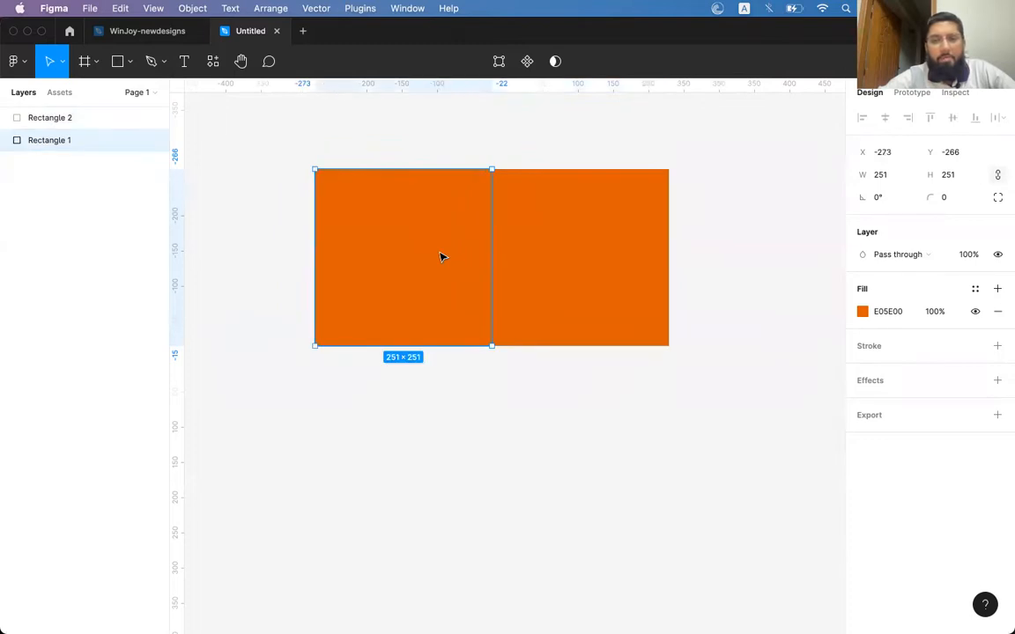
click(541, 240)
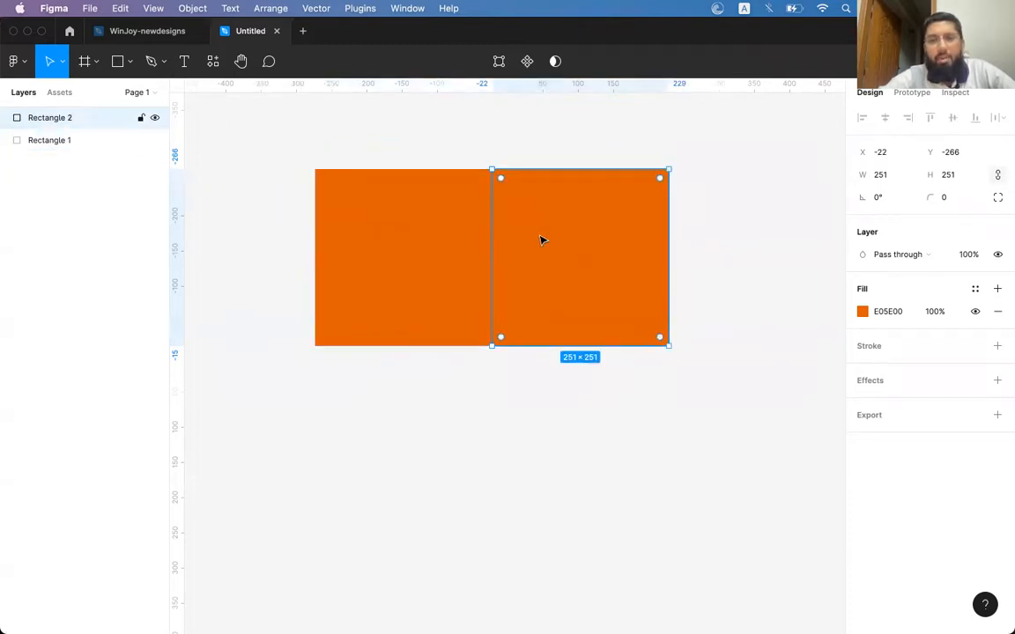
key(shift+Right)
key(shift+Right)
key(shift+Right)
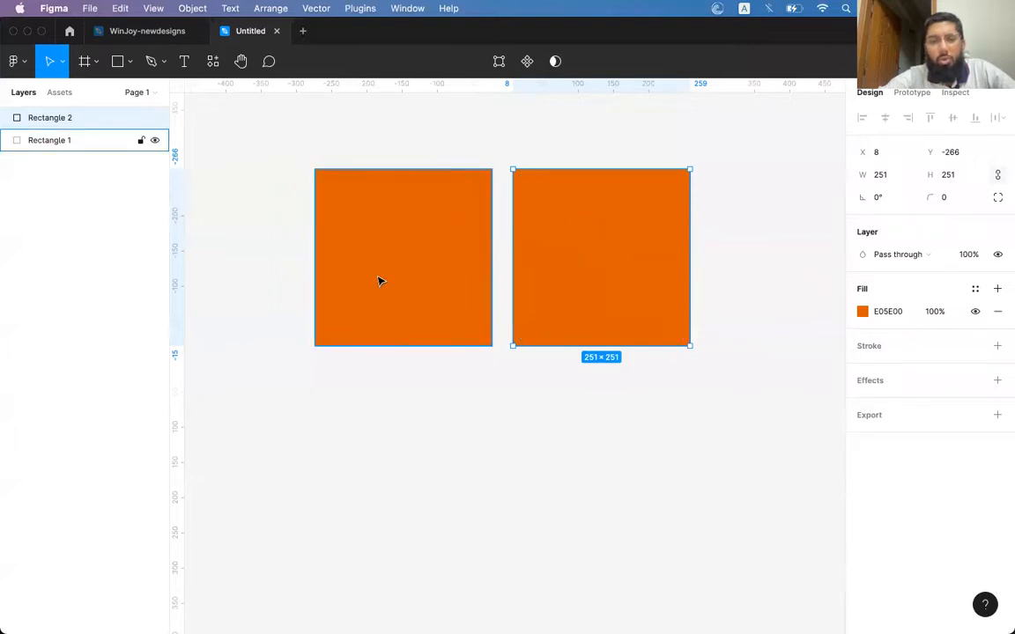
Step: Change the left square's fill to red, E01B00
click(427, 264)
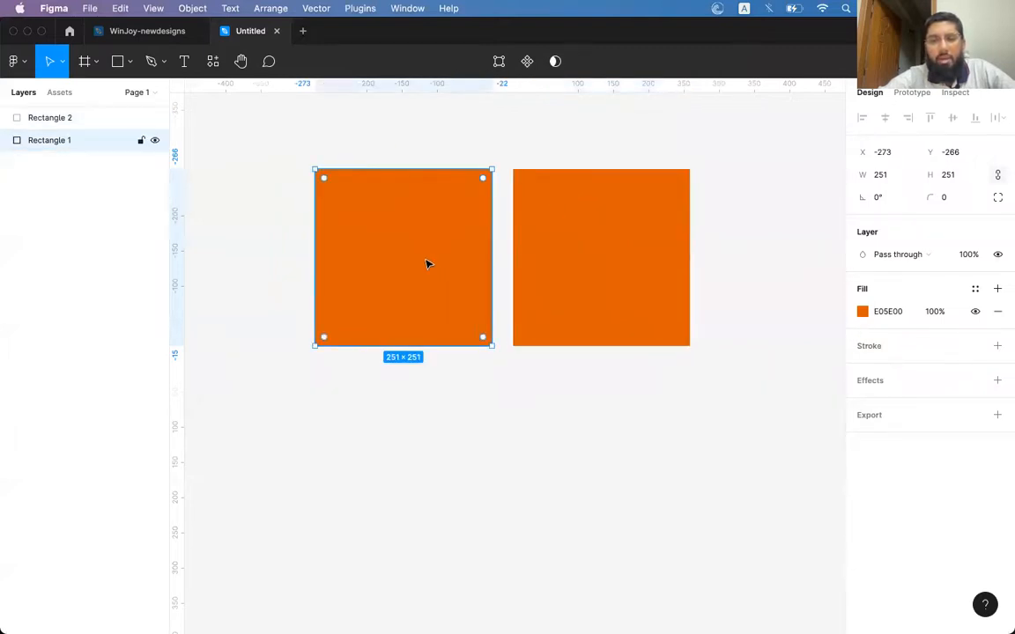
click(862, 313)
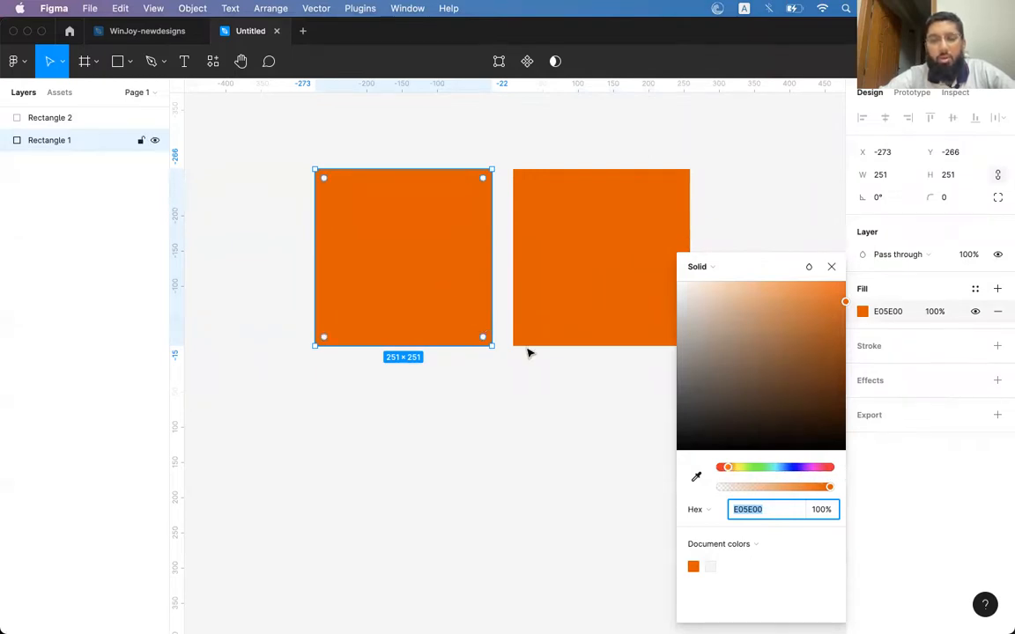
click(729, 468)
drag(729, 471, 722, 471)
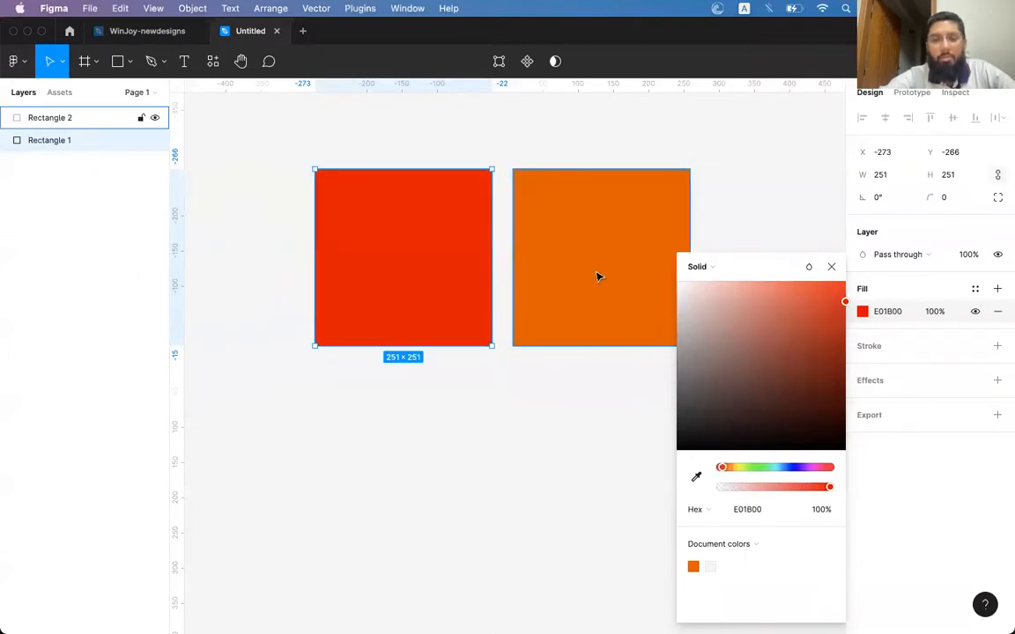
scroll(446, 237, up, 5)
scroll(450, 234, down, 3)
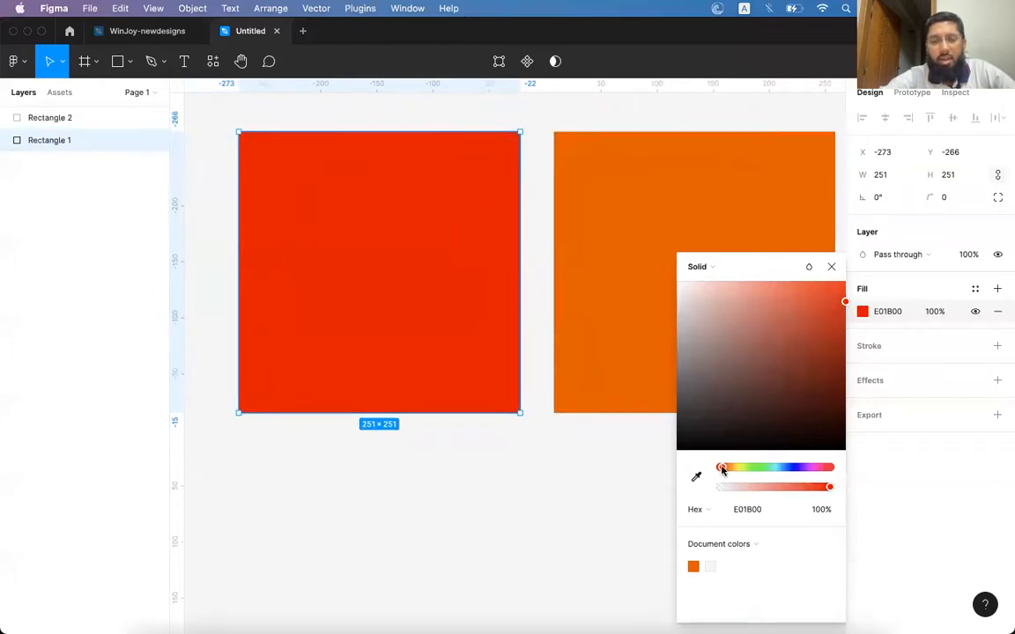
Step: Shift the hue of the left square's fill to blue, 0073E0
drag(721, 467, 776, 471)
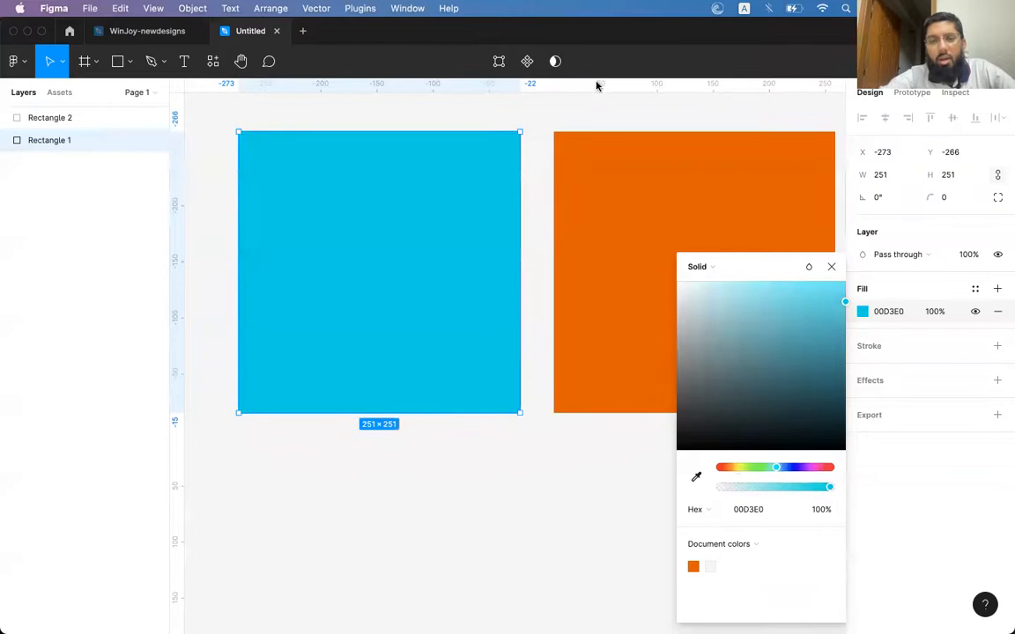
scroll(419, 345, down, 2)
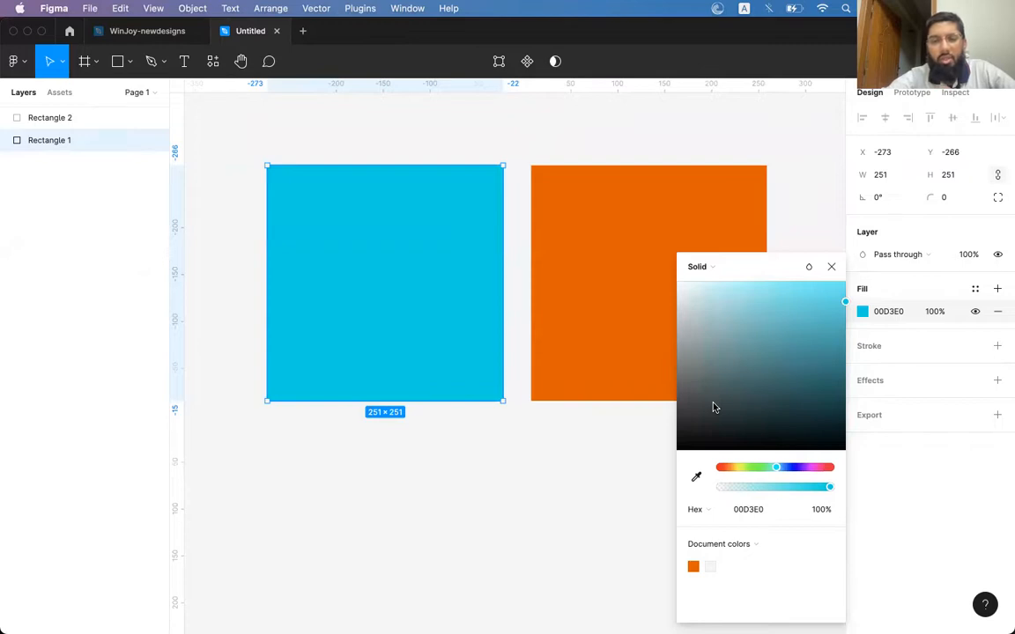
key(Right)
key(Right)
key(Right)
key(Right)
key(Right)
key(Right)
key(Right)
key(Right)
key(Right)
key(Right)
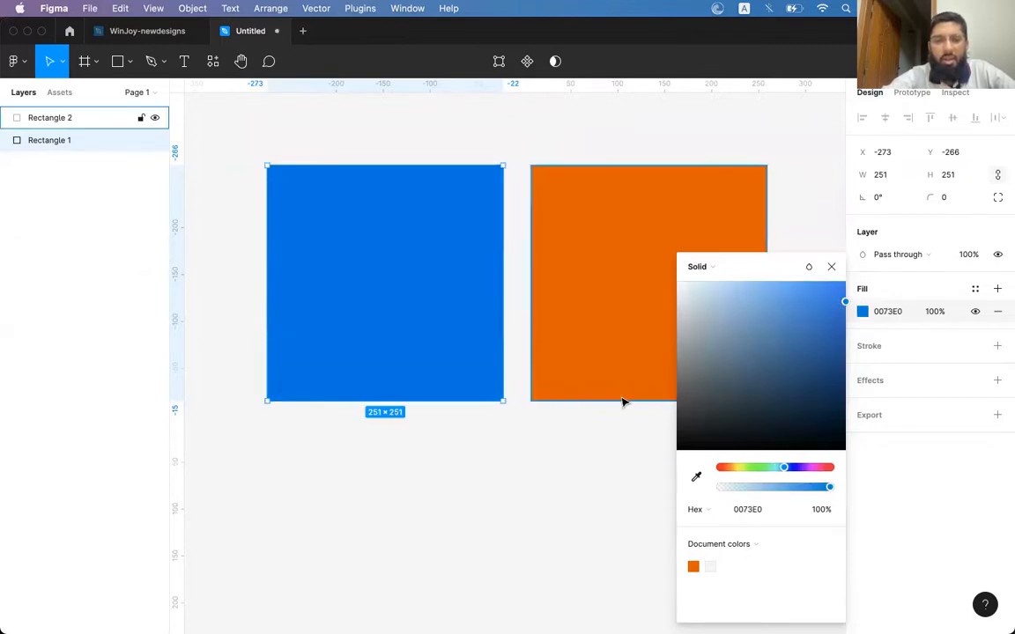
Step: Draw a square of about 206 × 206 left of the blue one and fill it white, FFFFFF
scroll(630, 336, left, 5)
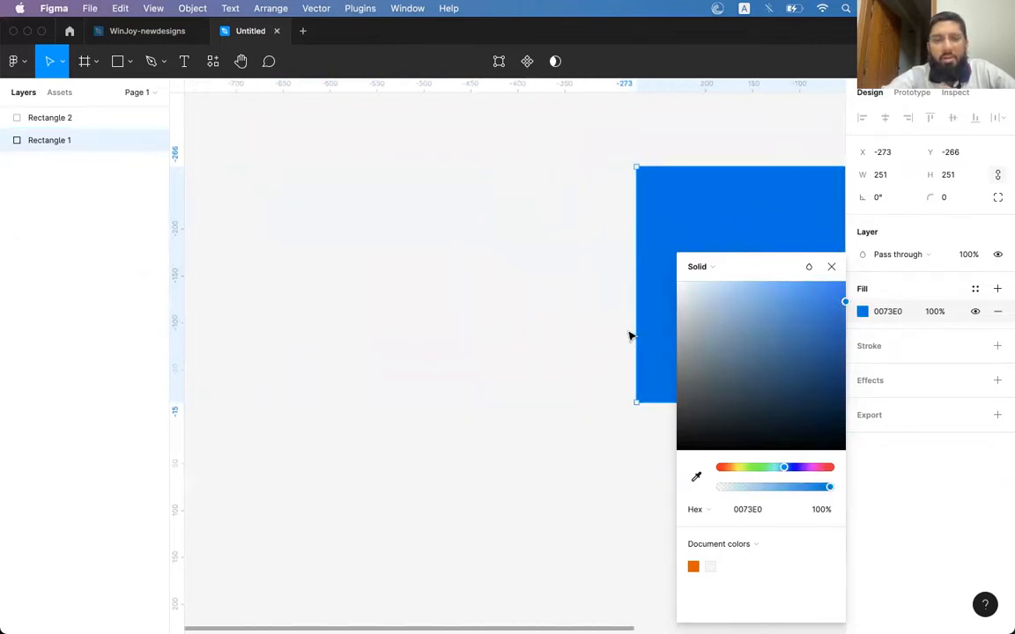
click(115, 61)
mouse_move(243, 135)
mouse_down()
mouse_move(442, 282)
mouse_move(437, 328)
mouse_up()
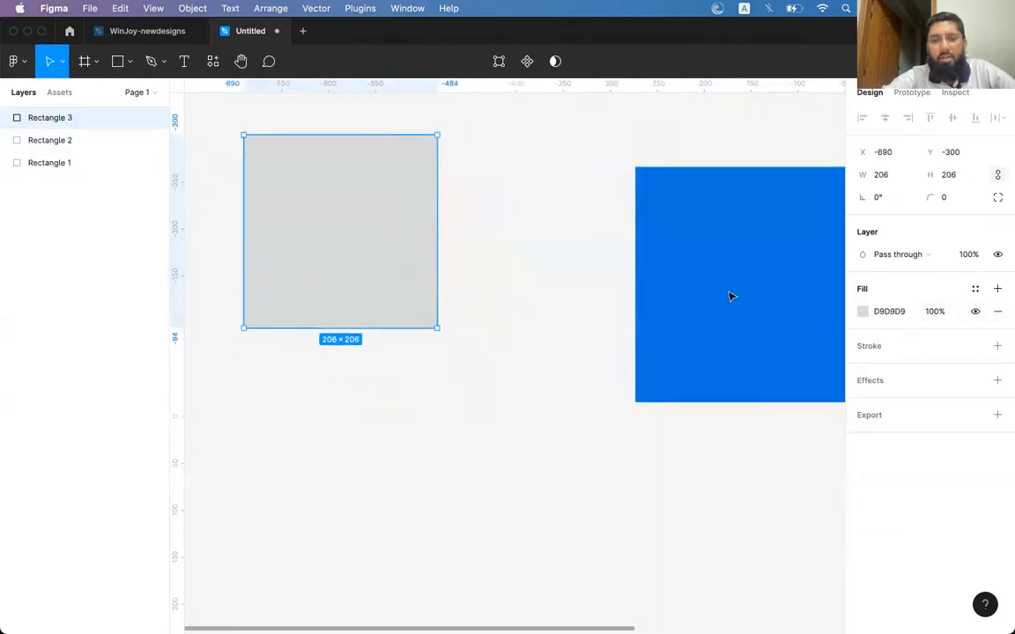
click(862, 312)
drag(704, 300, 591, 203)
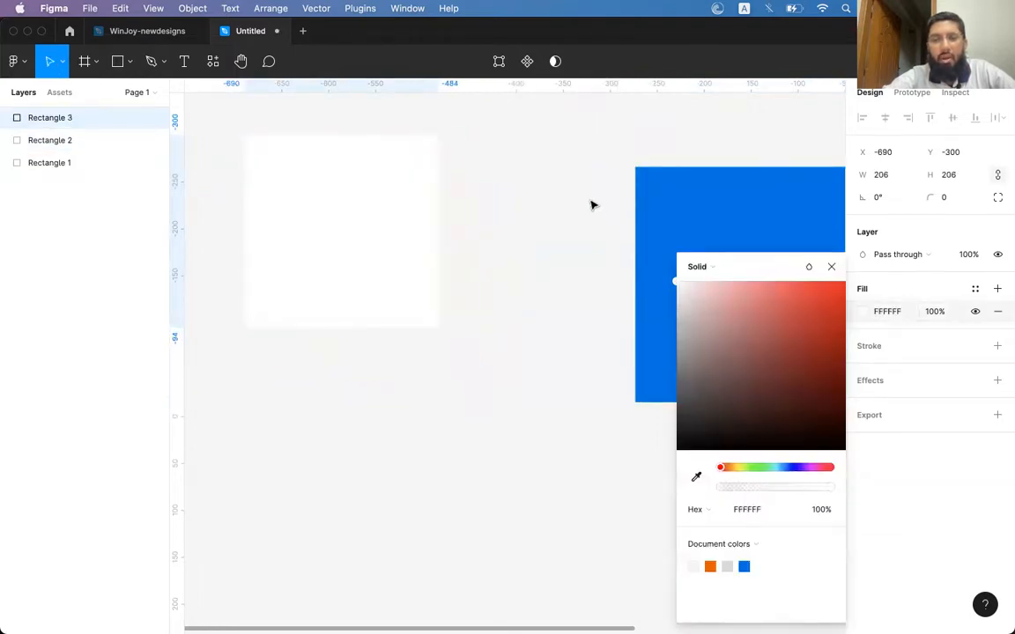
click(516, 232)
right_click(517, 232)
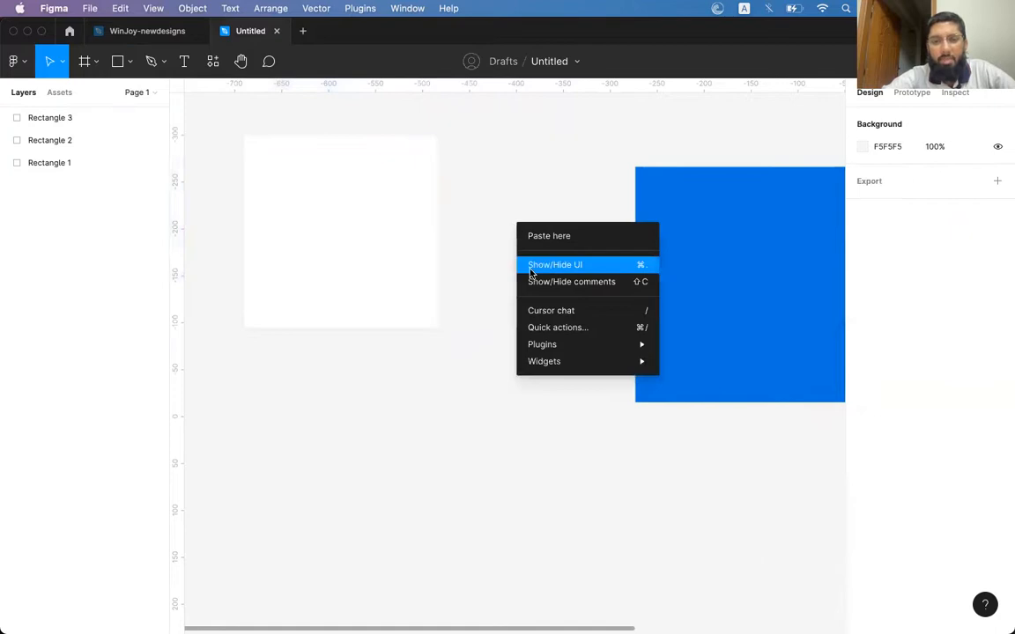
click(445, 255)
Step: Enlarge the white square into a tall rectangle of about 885 × 1735 beside the coloured squares
scroll(483, 254, down, 5)
drag(458, 257, 516, 522)
drag(407, 356, 385, 351)
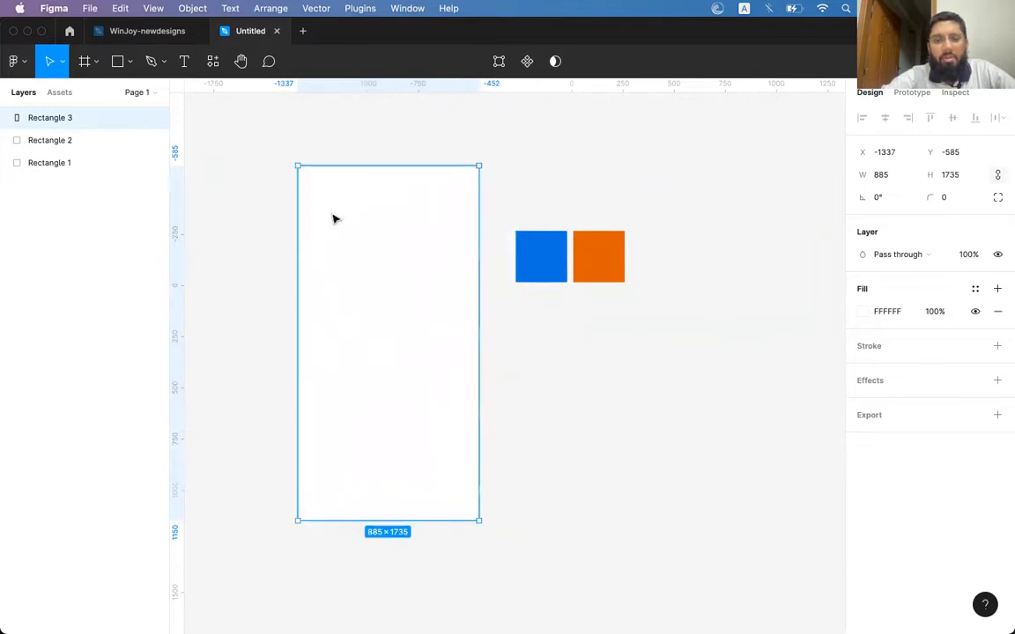
Step: Place a smaller duplicate of the tall white rectangle on top of it and fill the original dark grey
key(super+d)
drag(476, 166, 417, 298)
click(429, 250)
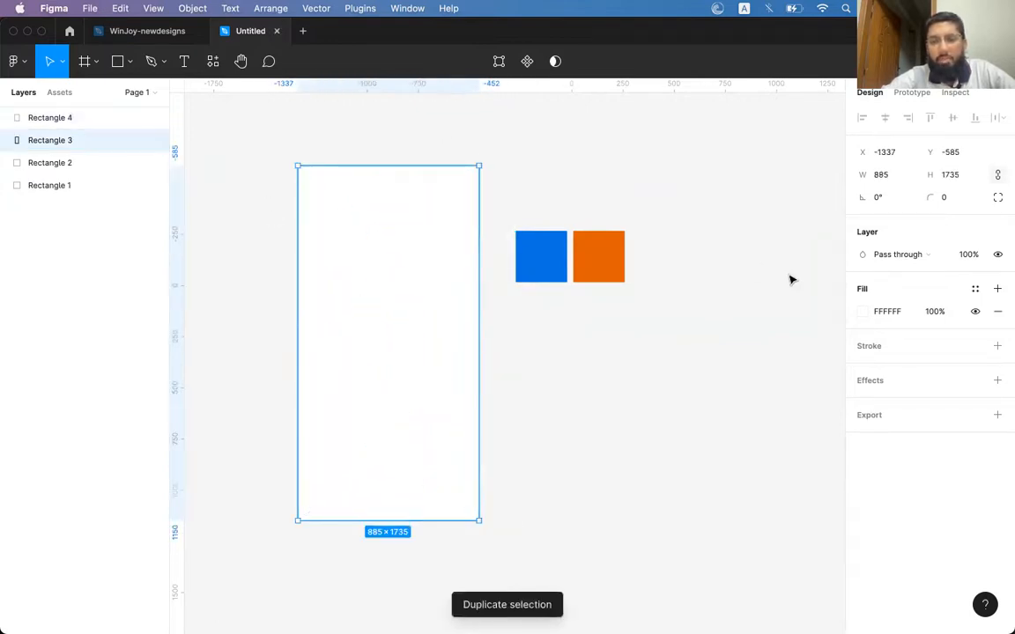
click(861, 311)
drag(771, 338, 671, 385)
Step: Fit the white copy, about 295 × 407, into the upper part of the dark grey rectangle
click(365, 361)
scroll(369, 342, up, 5)
drag(414, 379, 363, 229)
scroll(365, 210, left, 1)
scroll(365, 201, left, 1)
scroll(379, 204, down, 3)
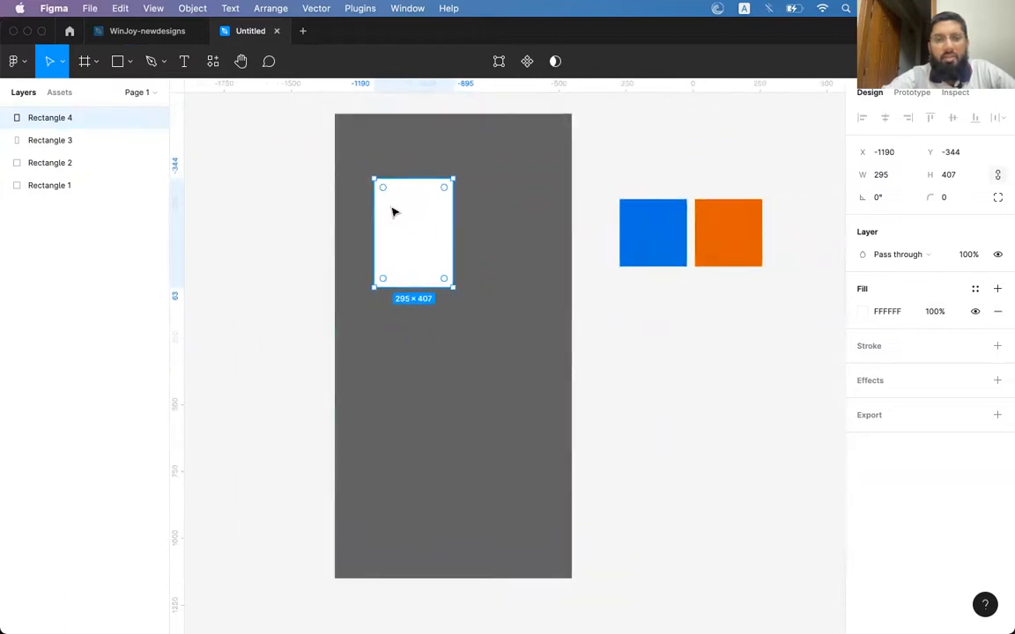
Step: Duplicate the white rectangle directly beside it on the dark grey rectangle and fill the copy black, 000000
scroll(396, 211, up, 5)
drag(421, 211, 587, 210)
click(862, 311)
drag(705, 414, 630, 464)
Step: Lighten the fill of the large dark grey rectangle to a light grey
click(607, 436)
scroll(608, 435, down, 3)
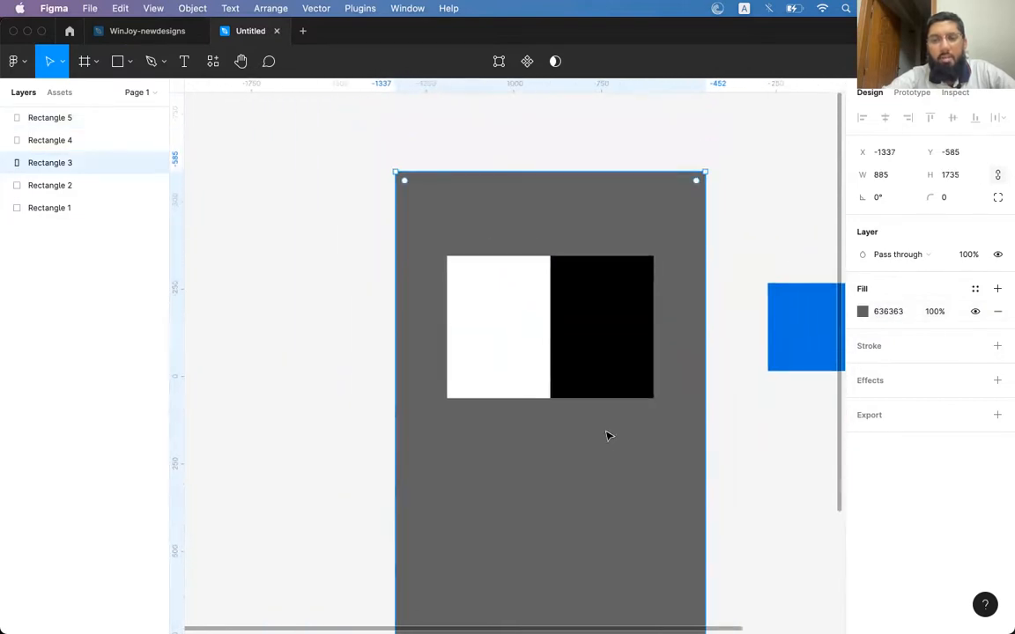
click(863, 314)
drag(686, 358, 684, 274)
click(761, 209)
scroll(736, 294, right, 3)
scroll(736, 294, down, 1)
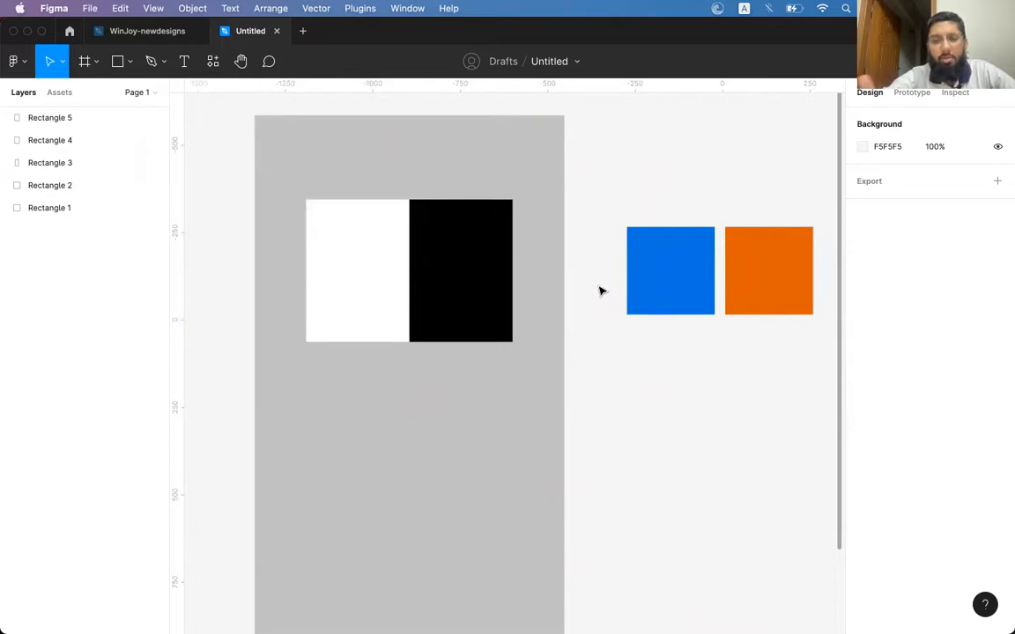
Step: Move the white and black rectangles together up to Y -527, near the grey rectangle's upper edge
click(392, 261)
shift+click(470, 273)
drag(469, 273, 471, 212)
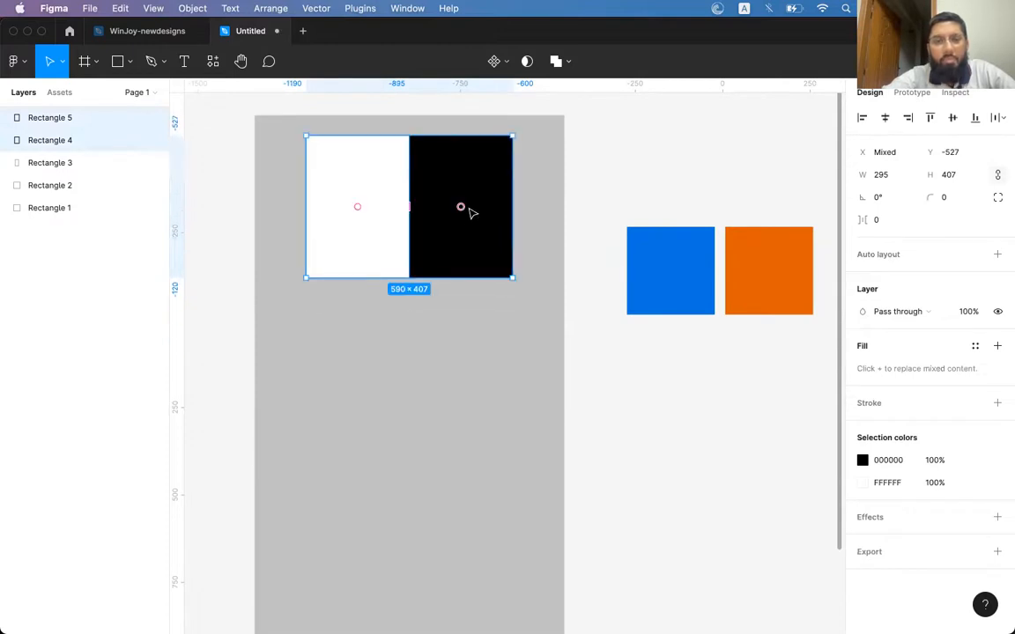
click(632, 185)
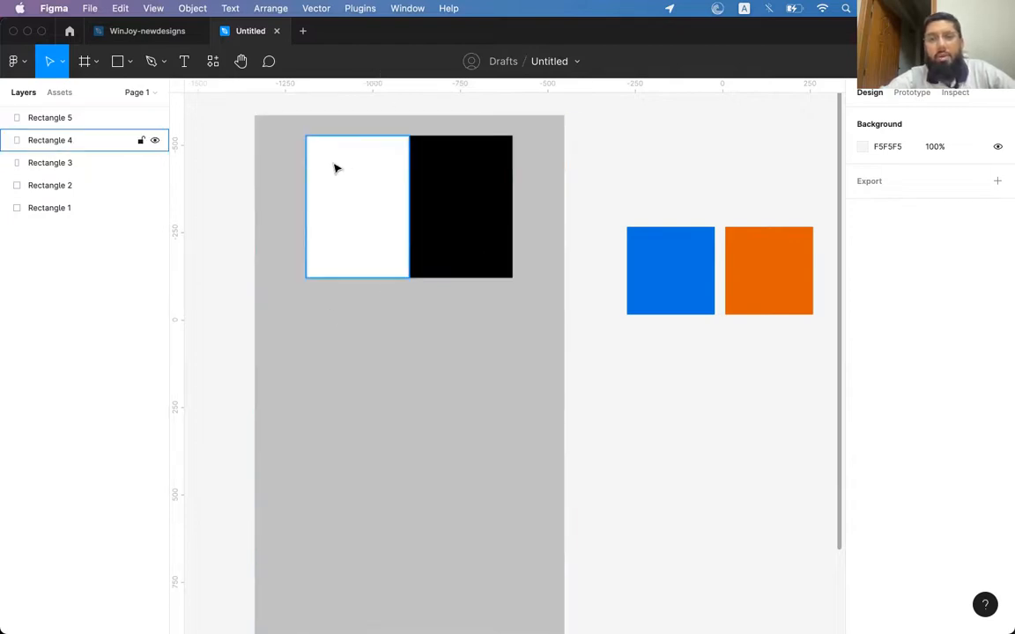
click(473, 234)
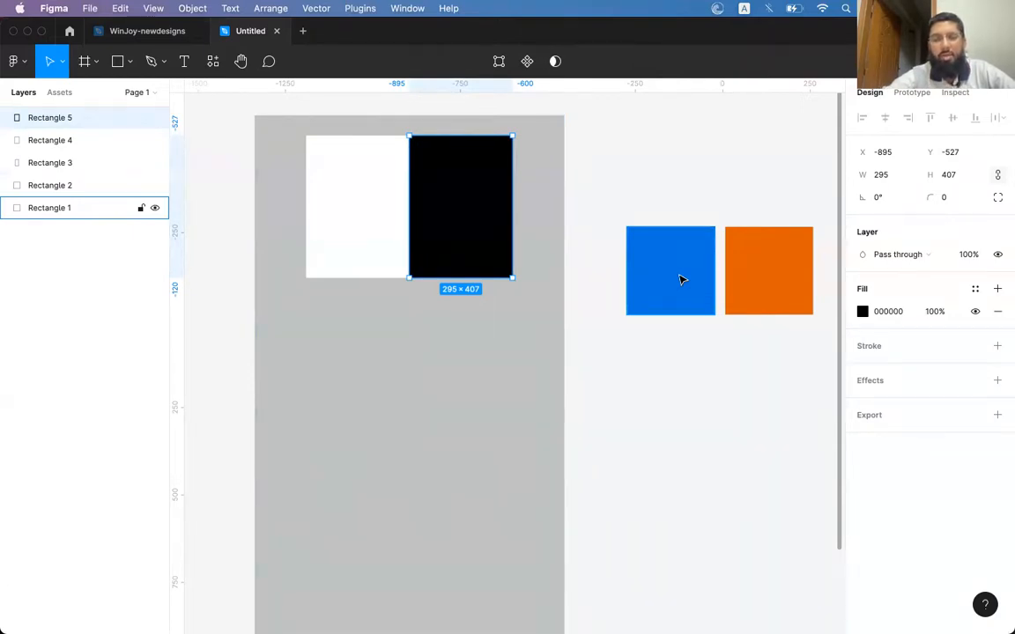
click(745, 273)
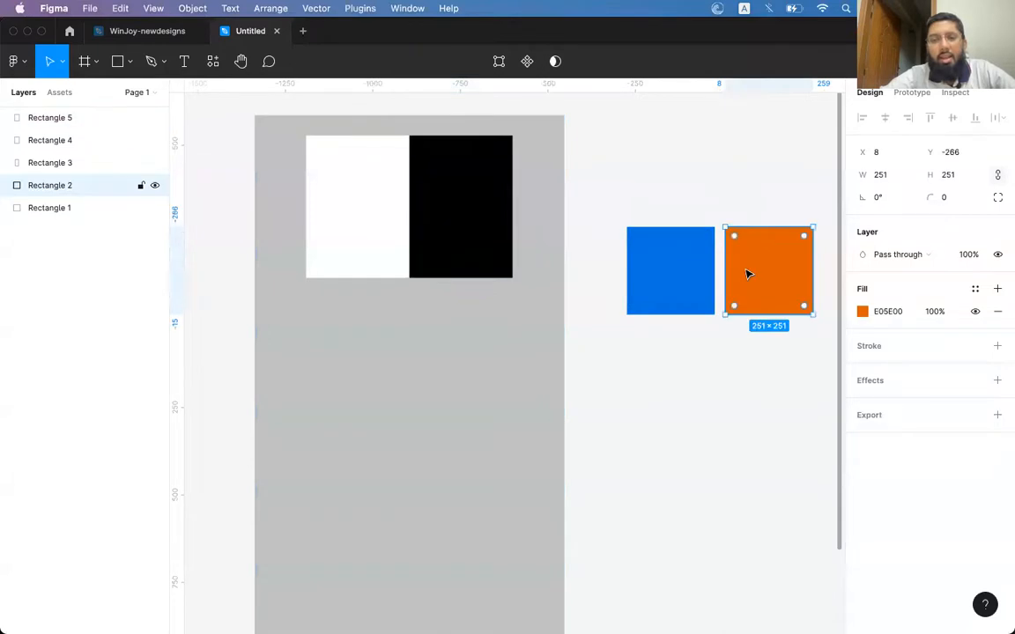
click(705, 210)
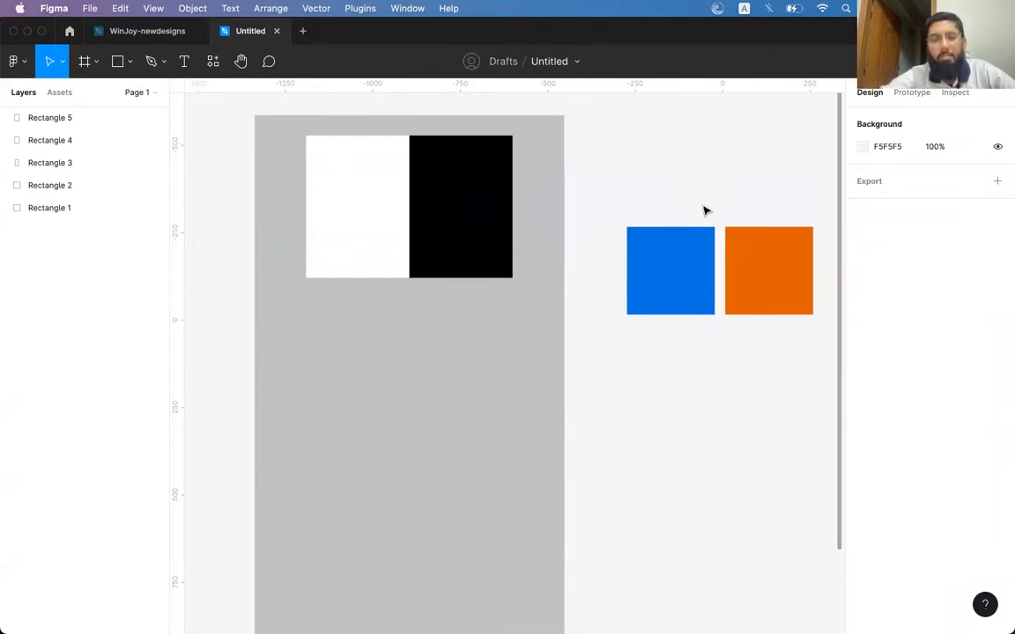
Step: Move the blue and orange squares together next to the grey rectangle, aligned with its upper edge at Y -585
scroll(705, 211, right, 2)
scroll(704, 211, up, 1)
click(622, 288)
shift+click(690, 291)
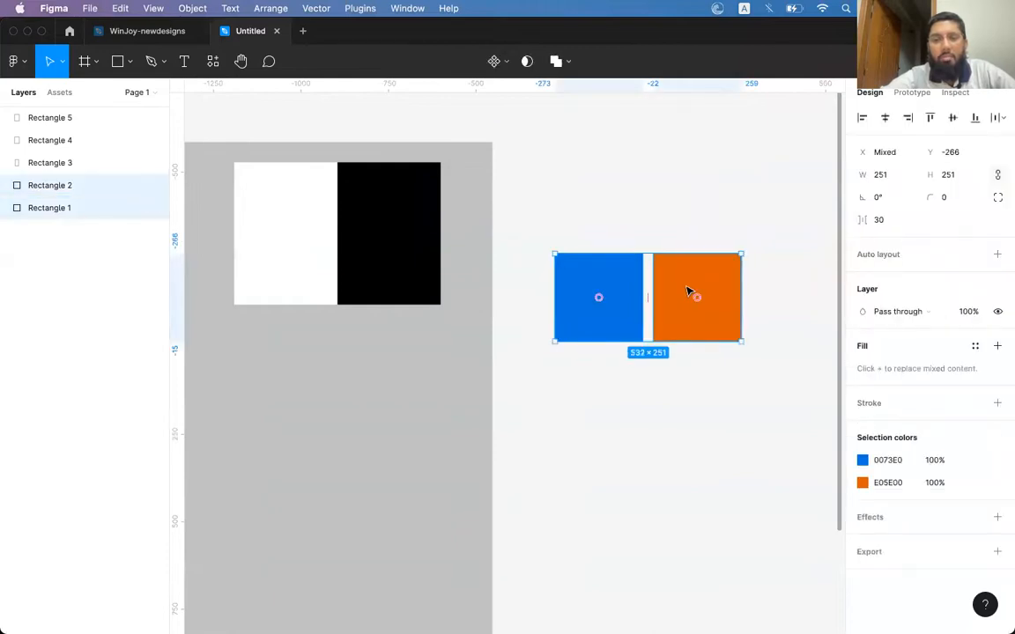
drag(689, 283, 647, 182)
click(632, 254)
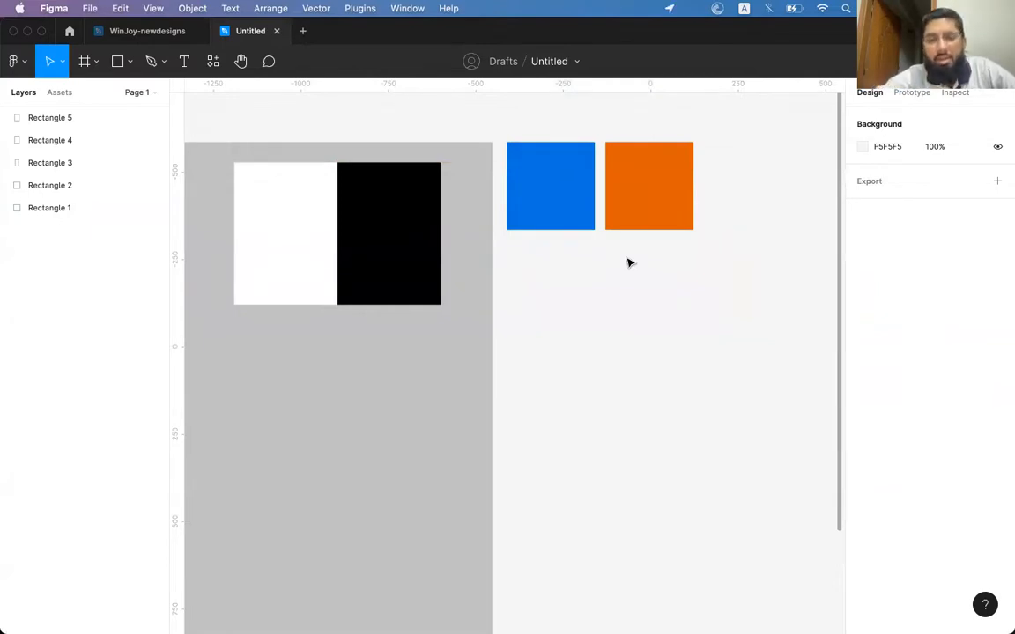
Step: Change the blue square's fill to amber, E0AF00
scroll(607, 238, left, 1)
click(593, 215)
click(666, 211)
click(588, 208)
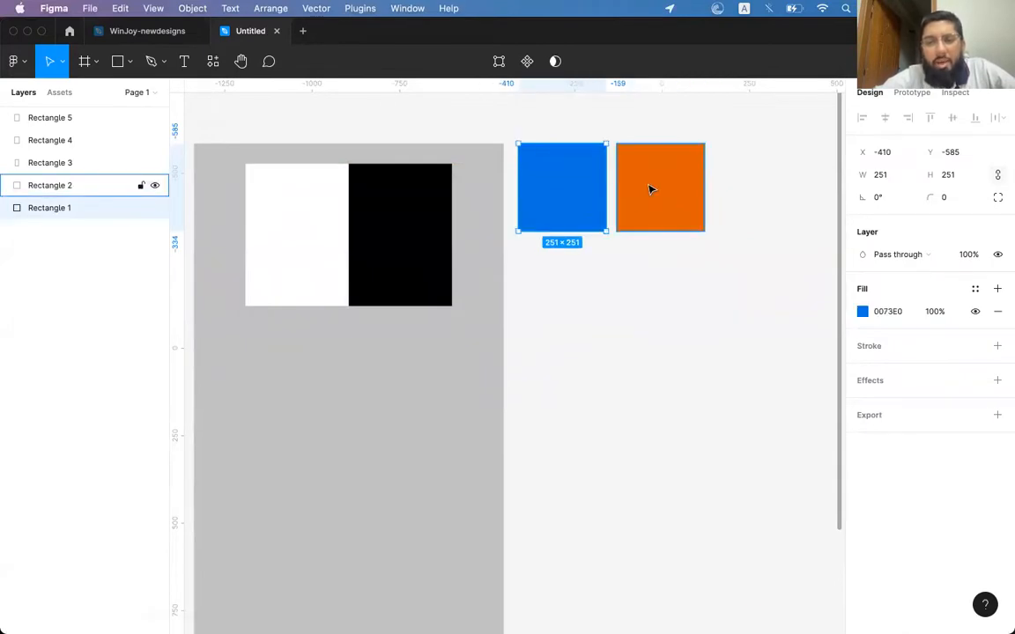
click(862, 312)
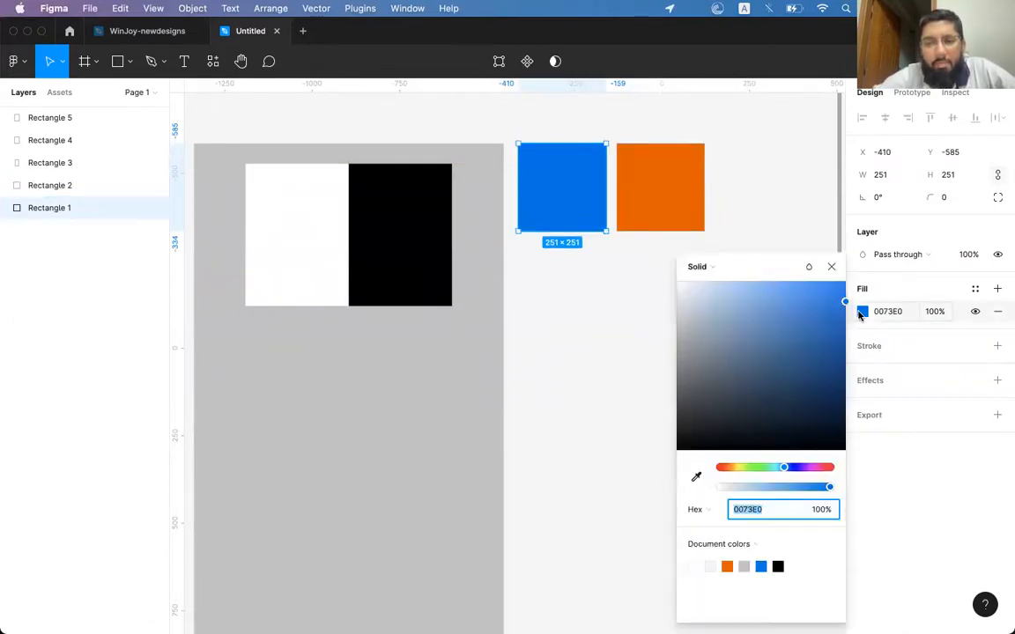
drag(784, 470, 734, 475)
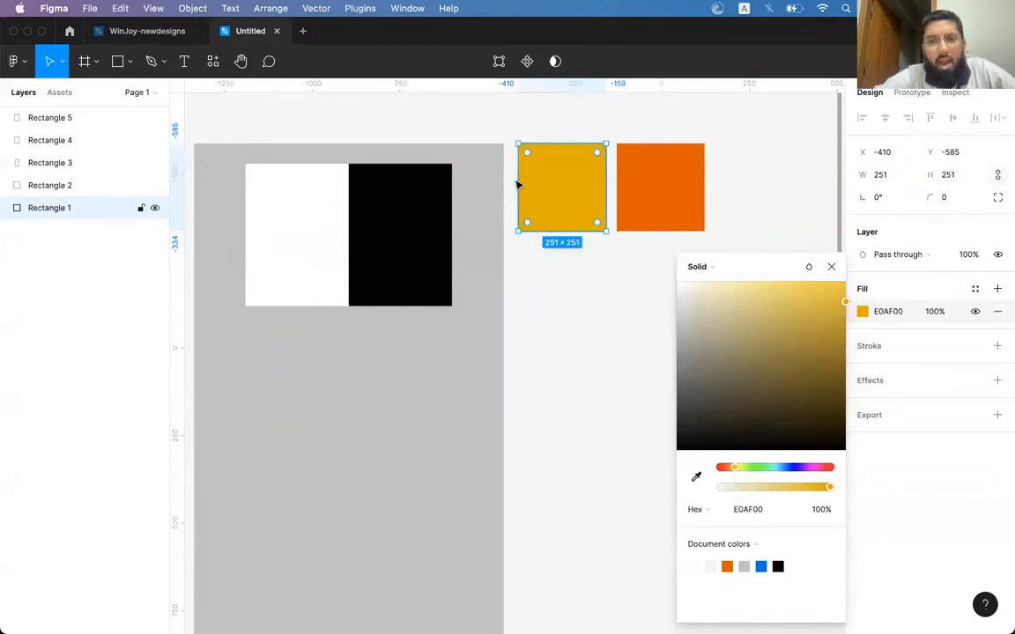
click(830, 267)
click(681, 272)
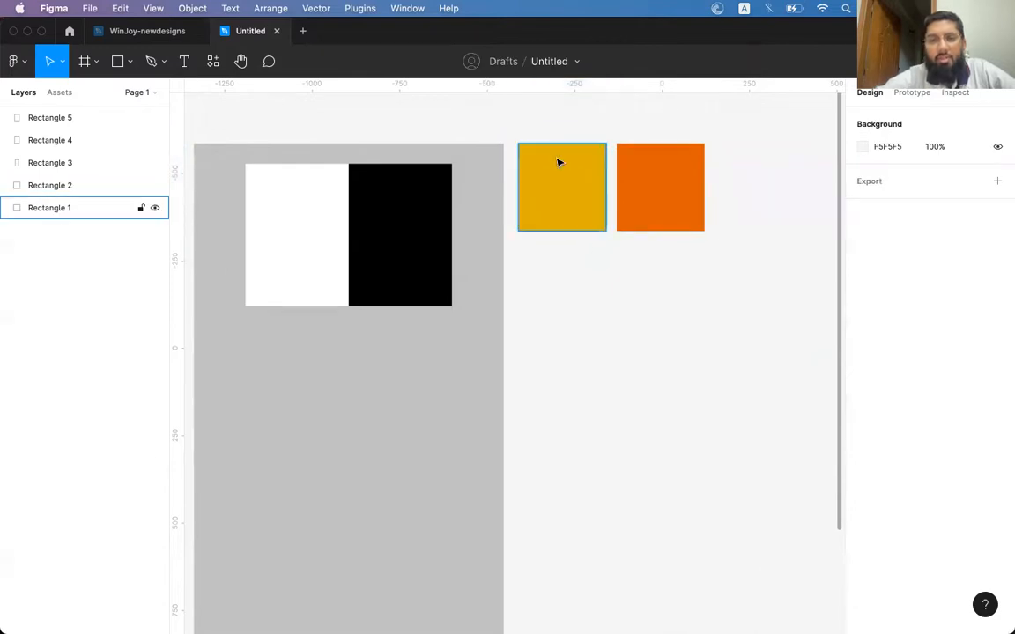
click(590, 211)
click(651, 202)
click(709, 195)
click(641, 195)
click(592, 199)
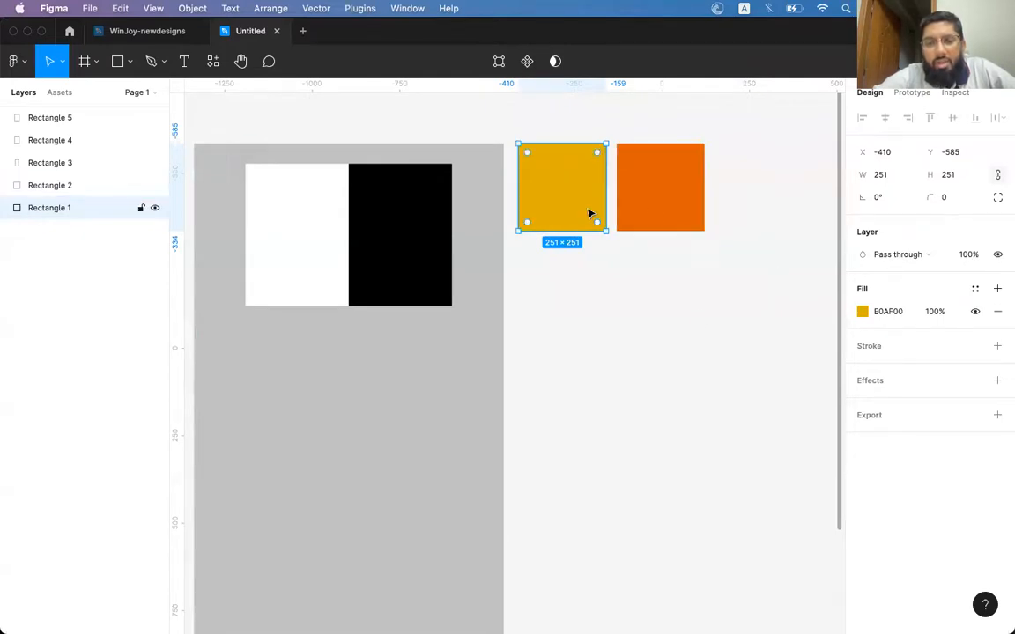
shift+click(643, 195)
click(683, 271)
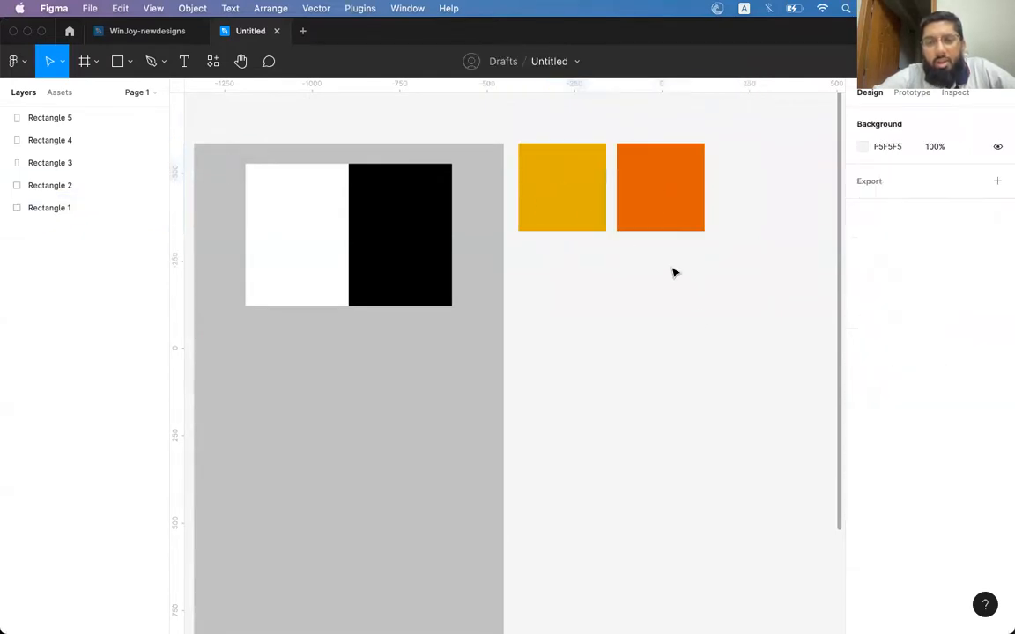
Step: Change the fill of the square nearest the grey rectangle to red, E00000
click(585, 203)
click(863, 312)
drag(733, 468, 716, 472)
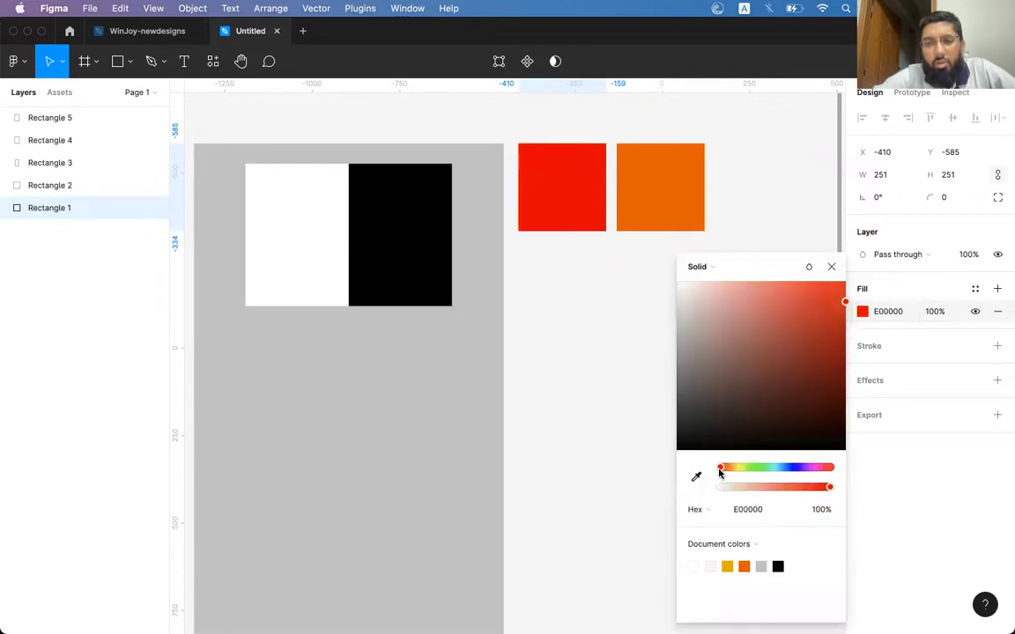
Step: Change the orange square's fill to a yellower orange, E09400
click(695, 204)
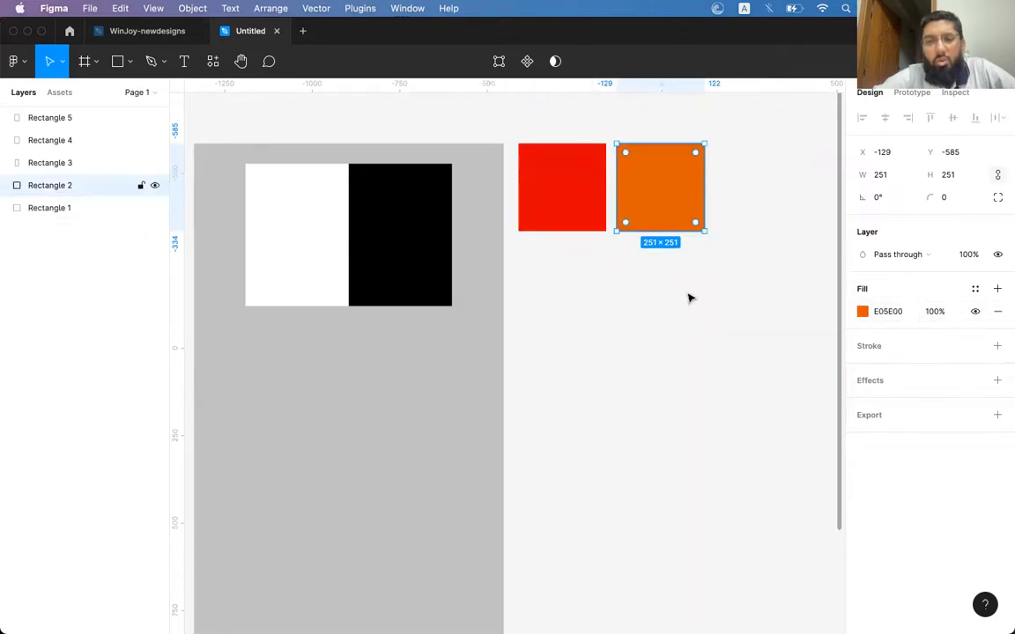
click(862, 311)
click(727, 467)
drag(727, 467, 731, 471)
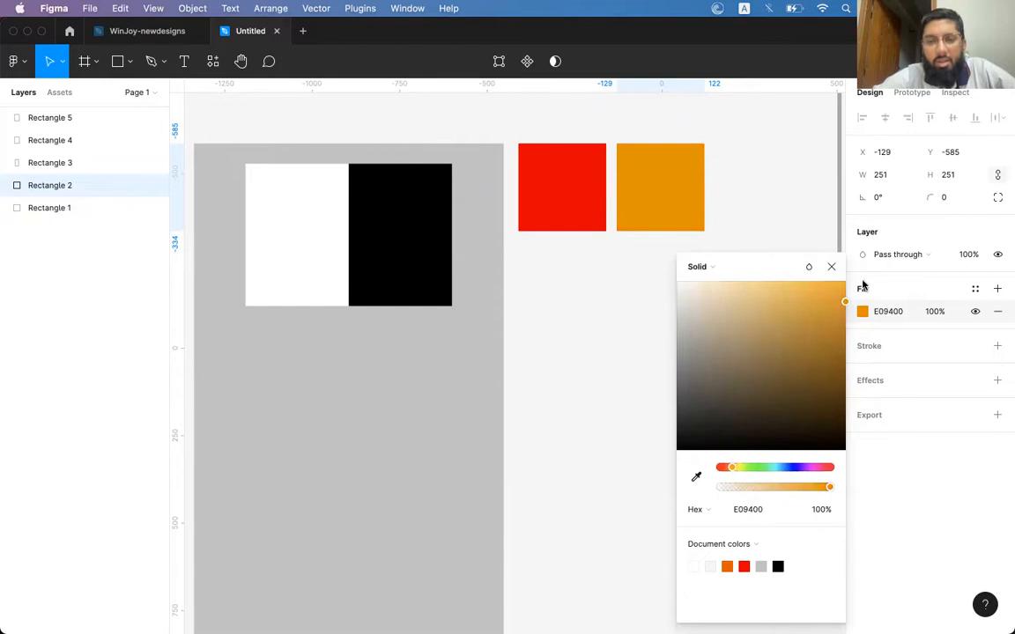
click(830, 265)
click(761, 243)
Step: Duplicate the red and orange squares as a pair and place the copies further right in the same row, starting at X 528
click(605, 207)
shift+click(626, 208)
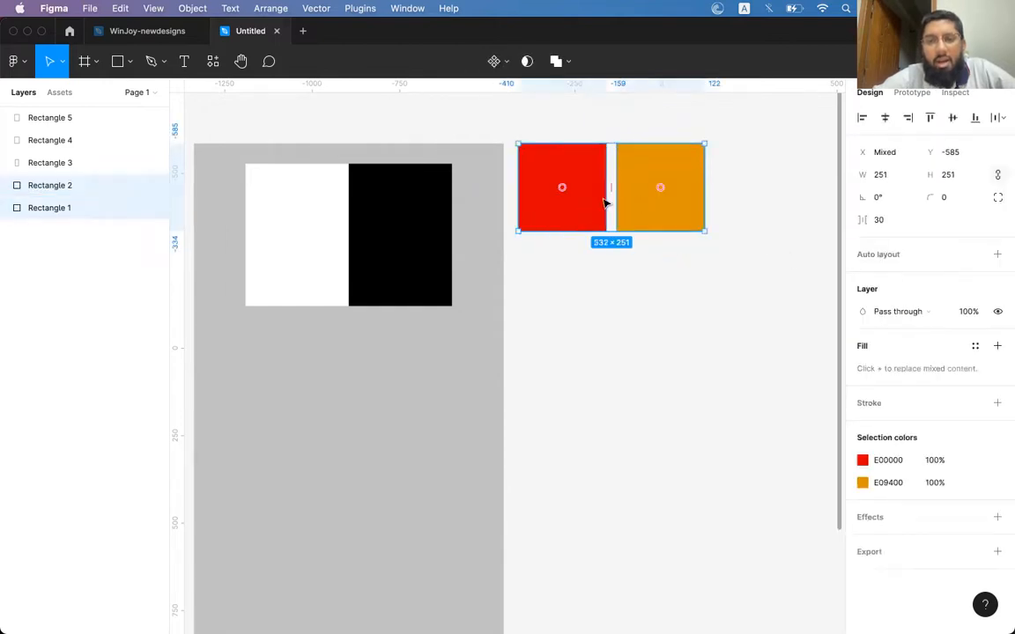
drag(552, 206, 761, 208)
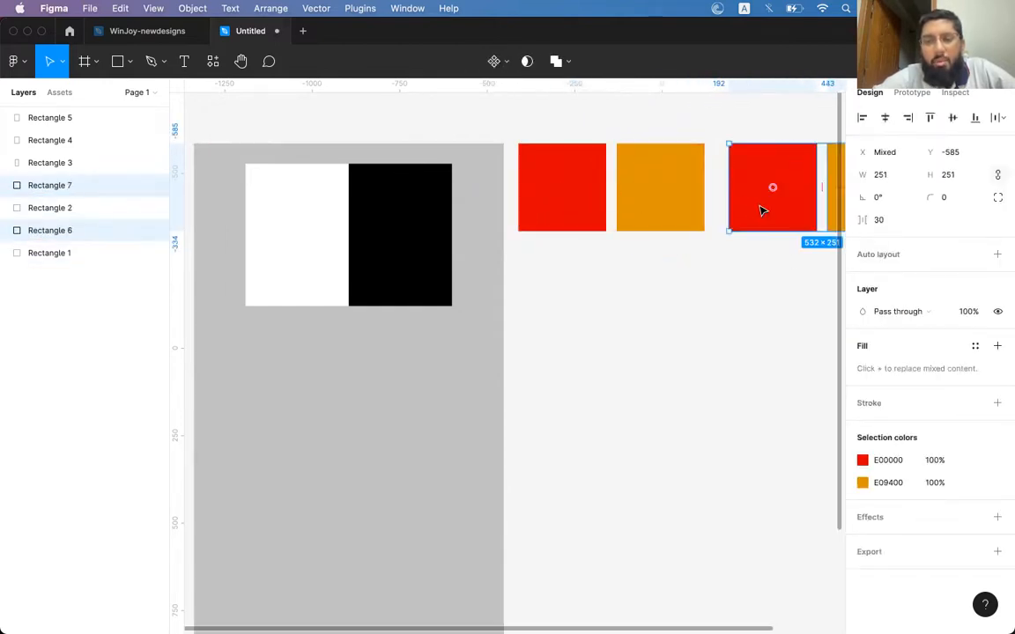
scroll(760, 208, right, 5)
drag(529, 206, 641, 206)
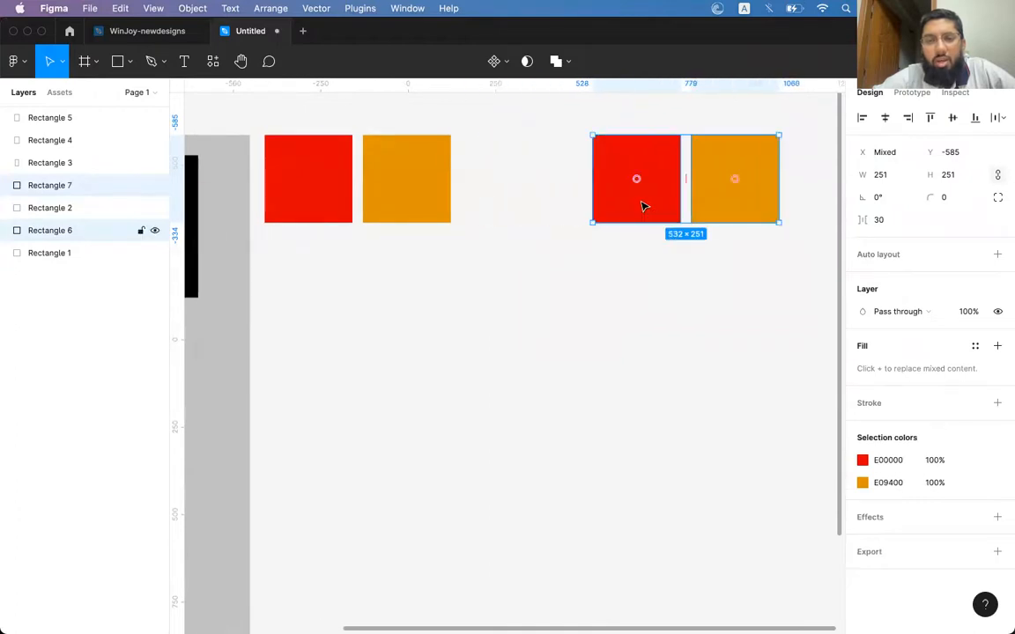
Step: Change the duplicated red square's fill to a muted blue-violet, 575693
click(661, 225)
click(661, 186)
click(863, 311)
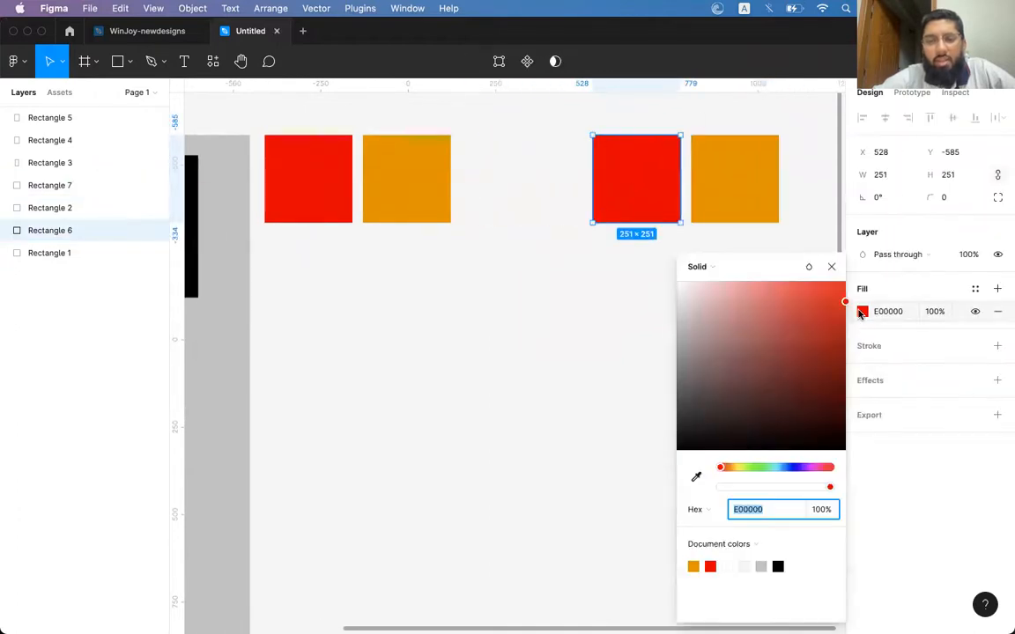
drag(768, 469, 792, 469)
drag(813, 335, 747, 359)
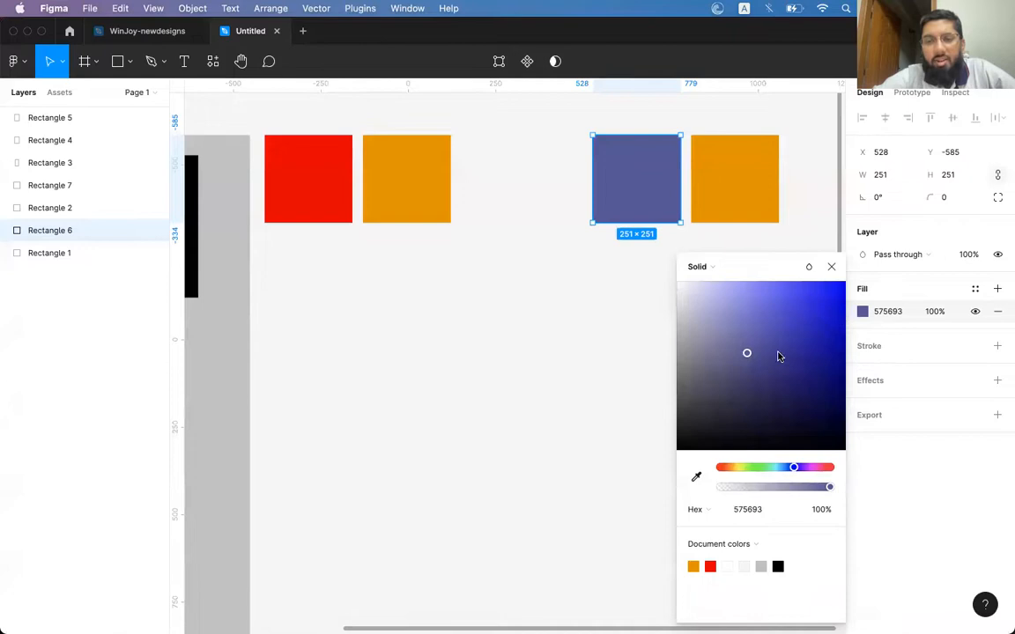
click(564, 353)
Step: Switch to Chrome, search Google for abercrombie and open the Abercrombie & Fitch website
key(super+Tab)
click(215, 326)
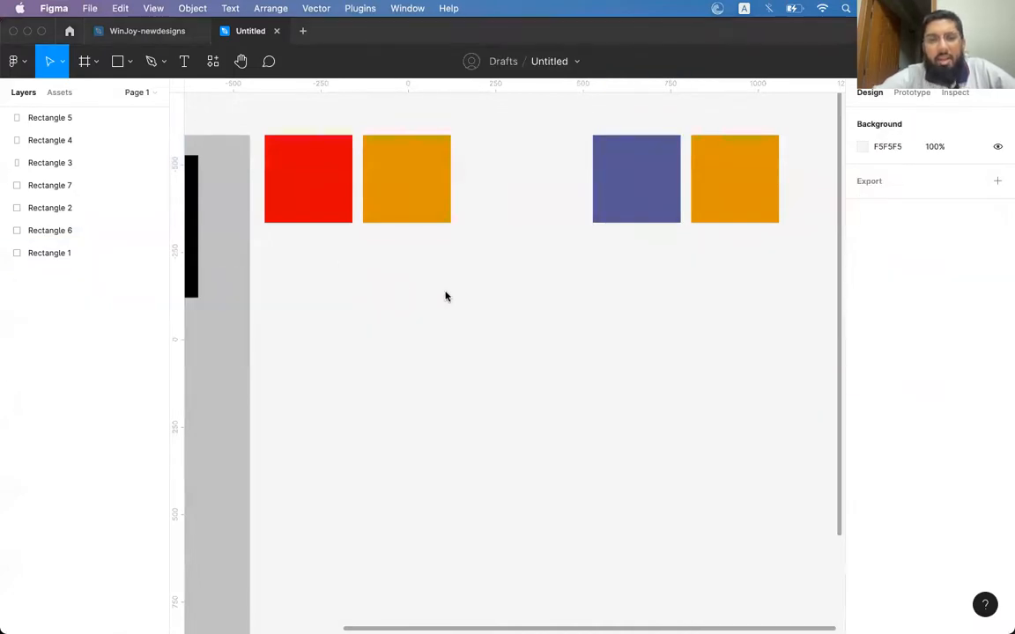
click(278, 35)
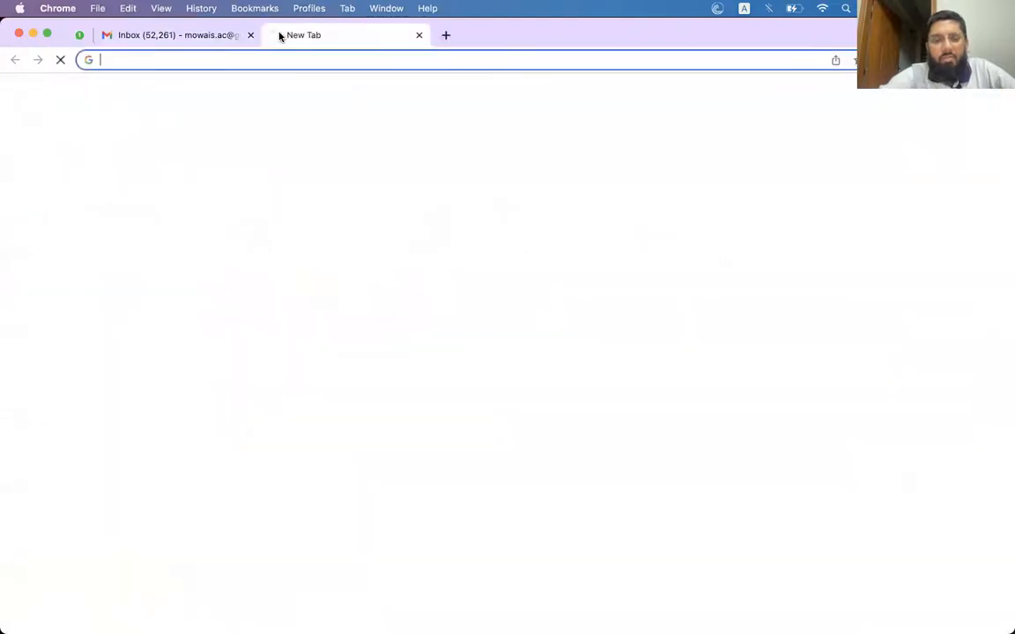
text(abercr)
key(Return)
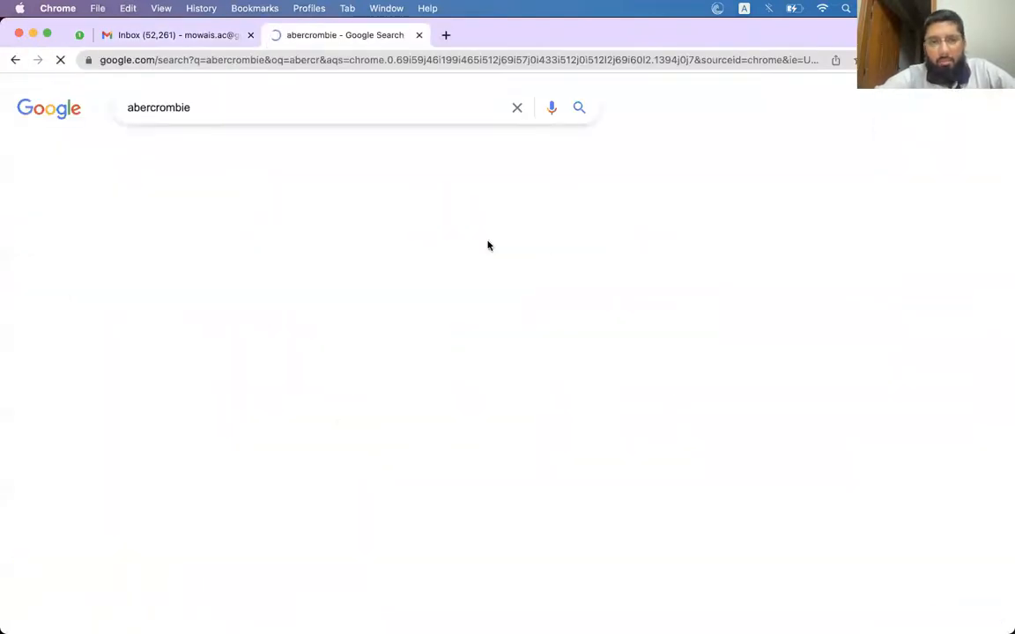
click(216, 228)
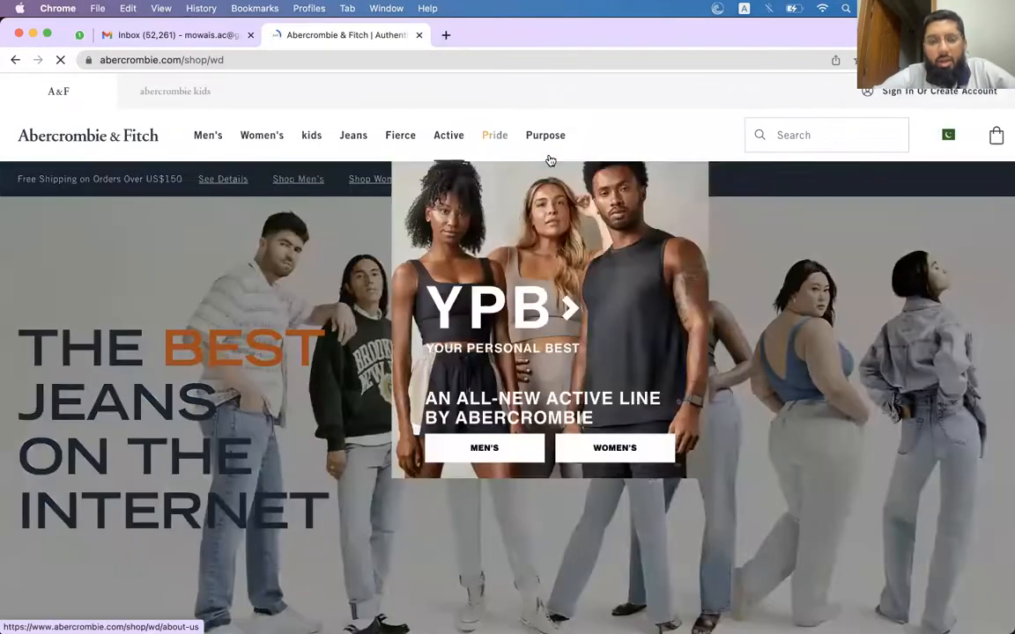
Step: Capture a full-screen screenshot of the Abercrombie & Fitch page and place it below the squares in the Figma file
mouse_move(547, 161)
key(super+shift+3)
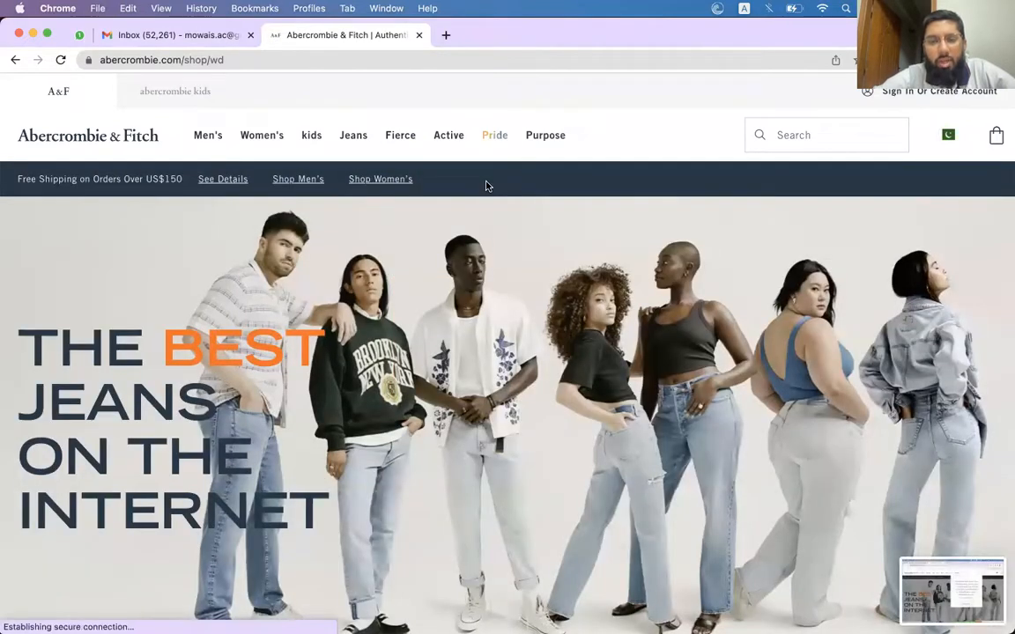
key(super+Tab)
drag(936, 578, 607, 448)
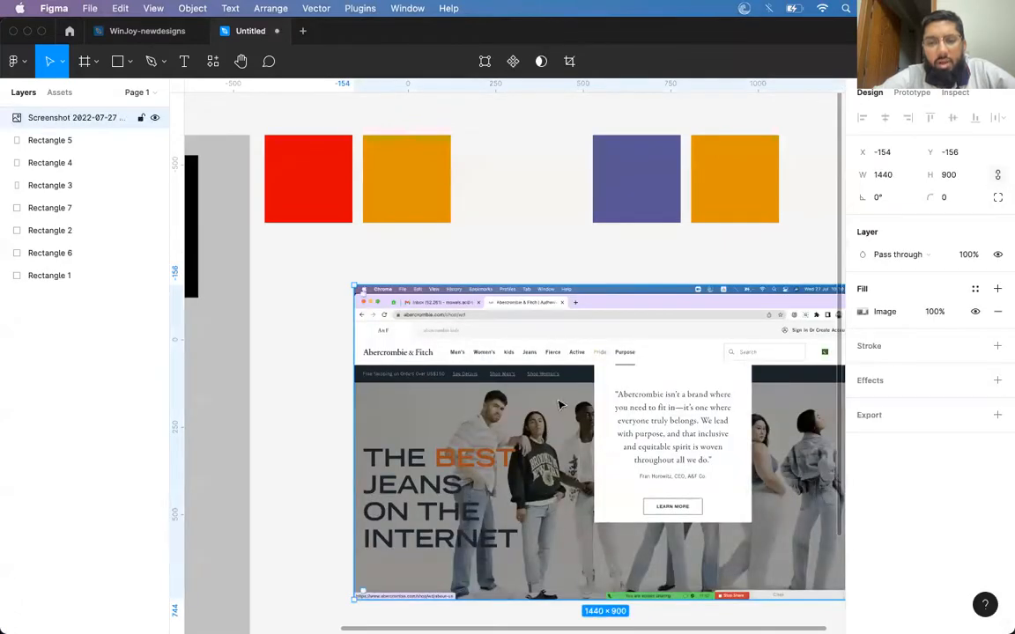
Step: Fill the blue-violet square with the dark navy, 1B242D, sampled from the banner in the screenshot
click(602, 214)
key(i)
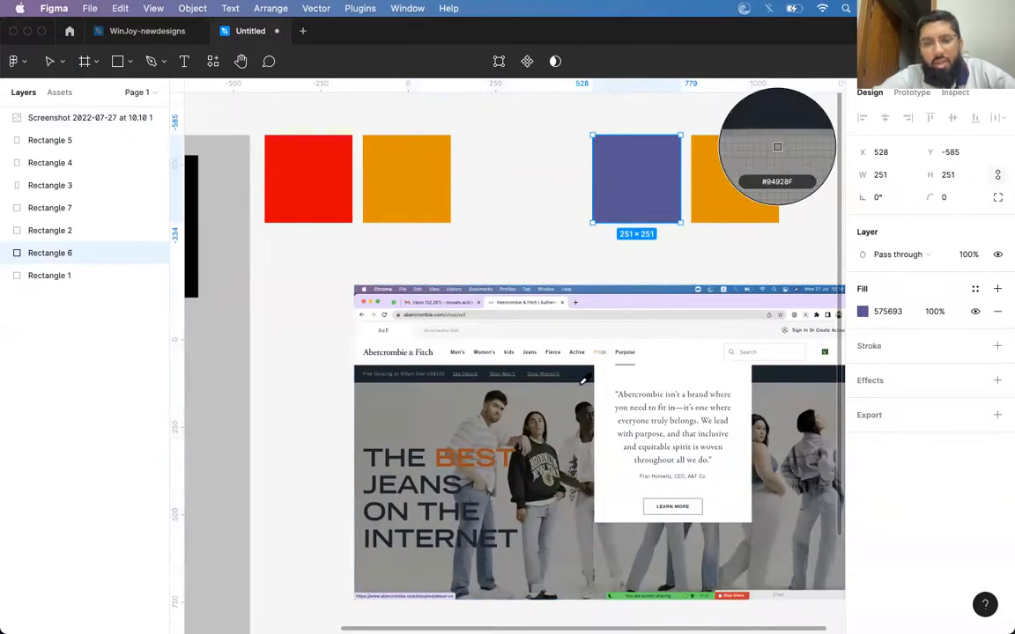
click(528, 373)
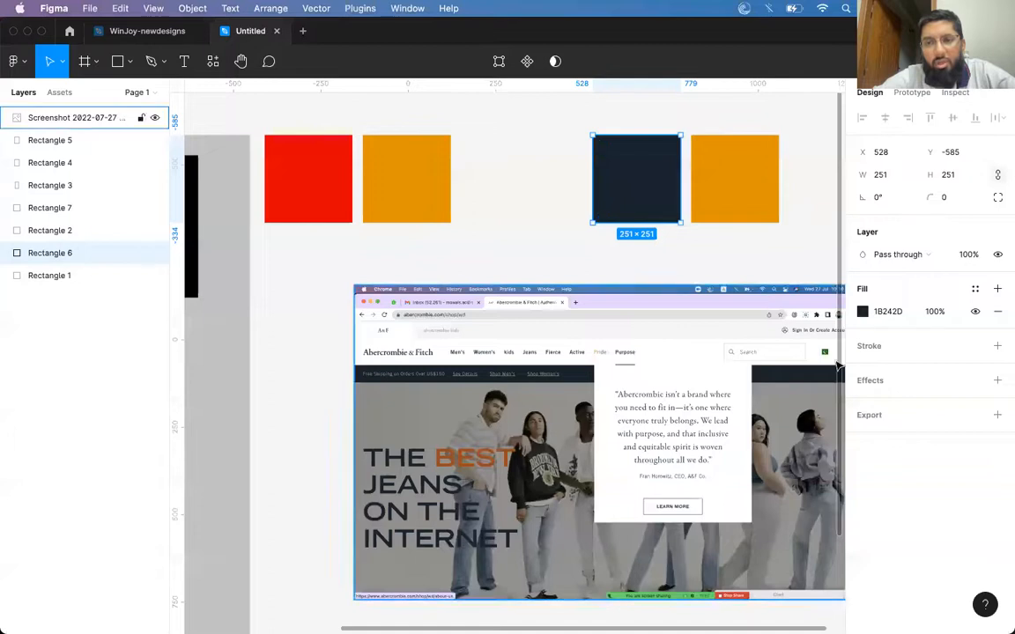
Step: Try a darker, near-black shade for the navy square's fill and undo it
click(862, 311)
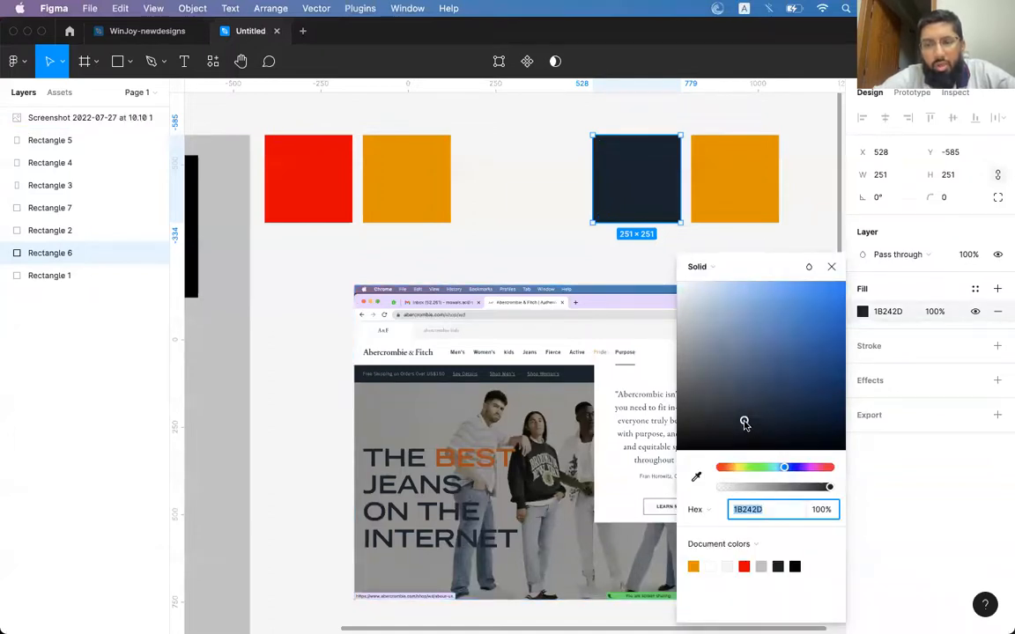
drag(744, 424, 725, 451)
key(super+z)
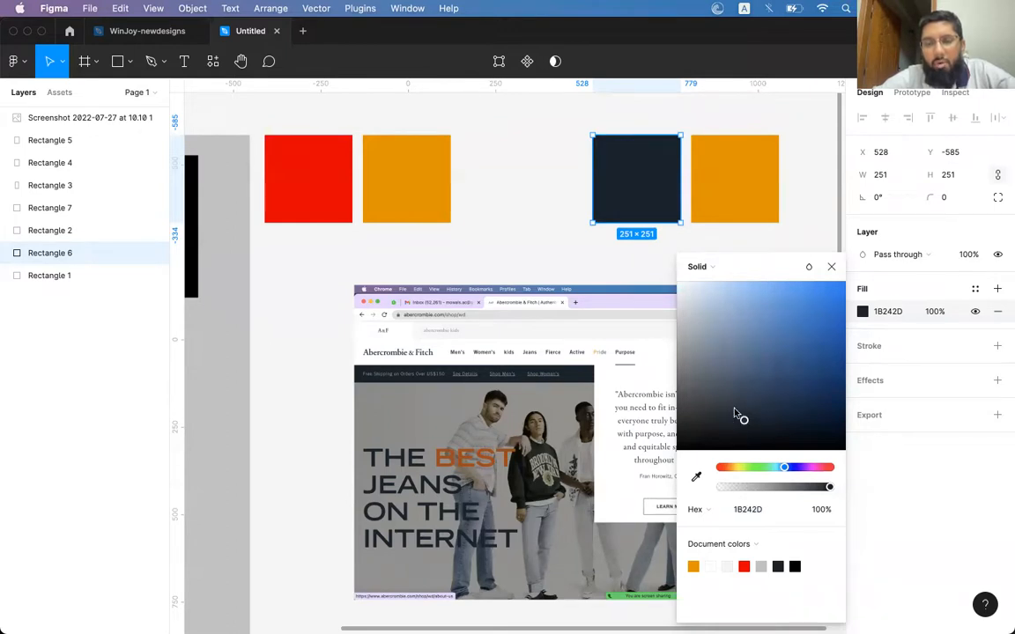
Step: Fill the orange square beside the navy one with white, FFFFFF, sampled from the popup in the Abercrombie & Fitch screenshot
scroll(540, 413, up, 3)
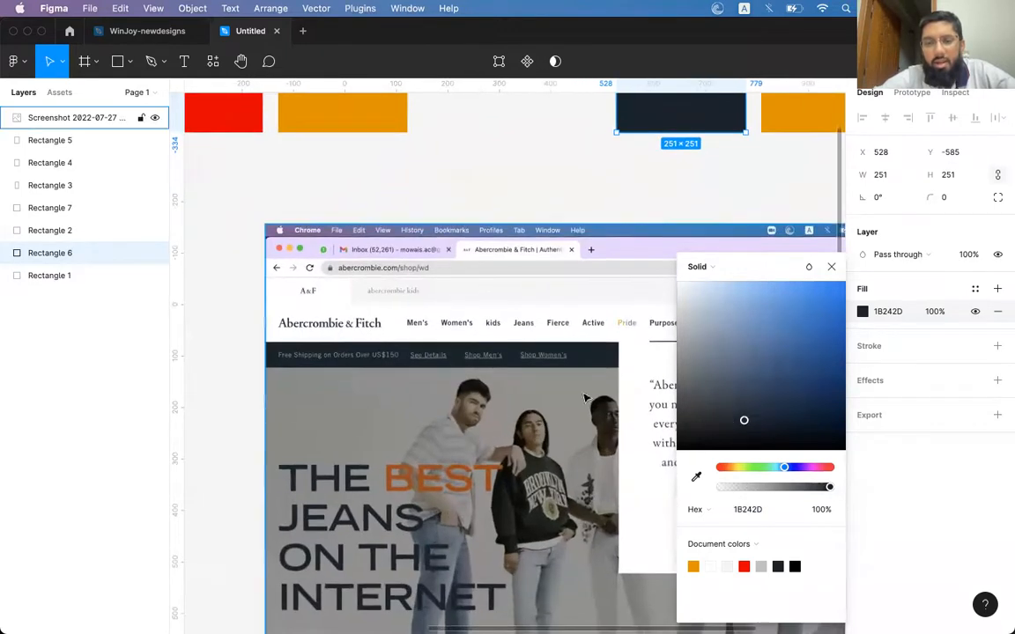
click(553, 419)
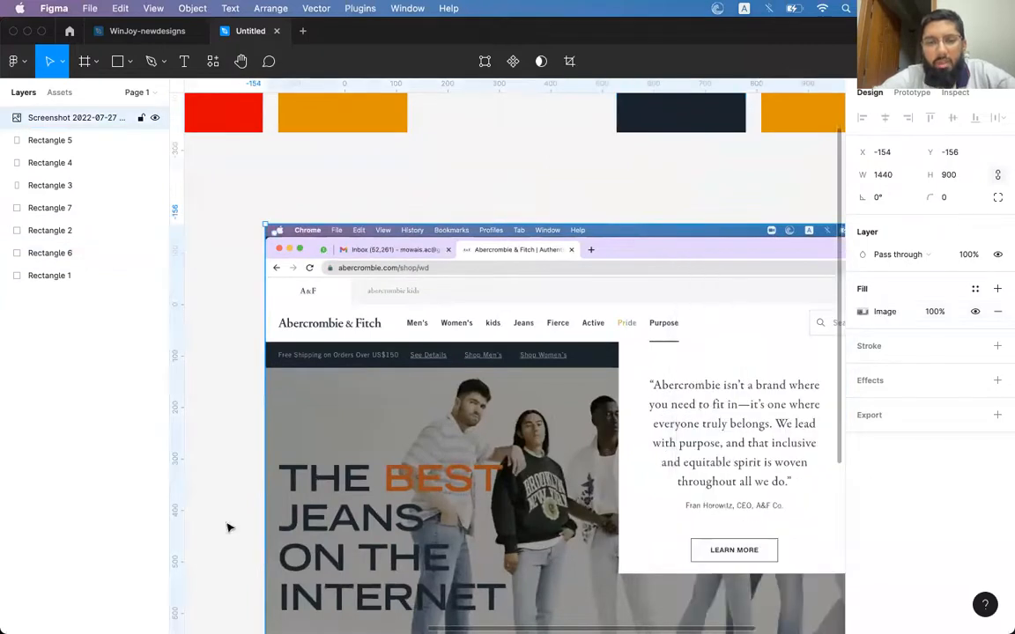
scroll(464, 454, down, 5)
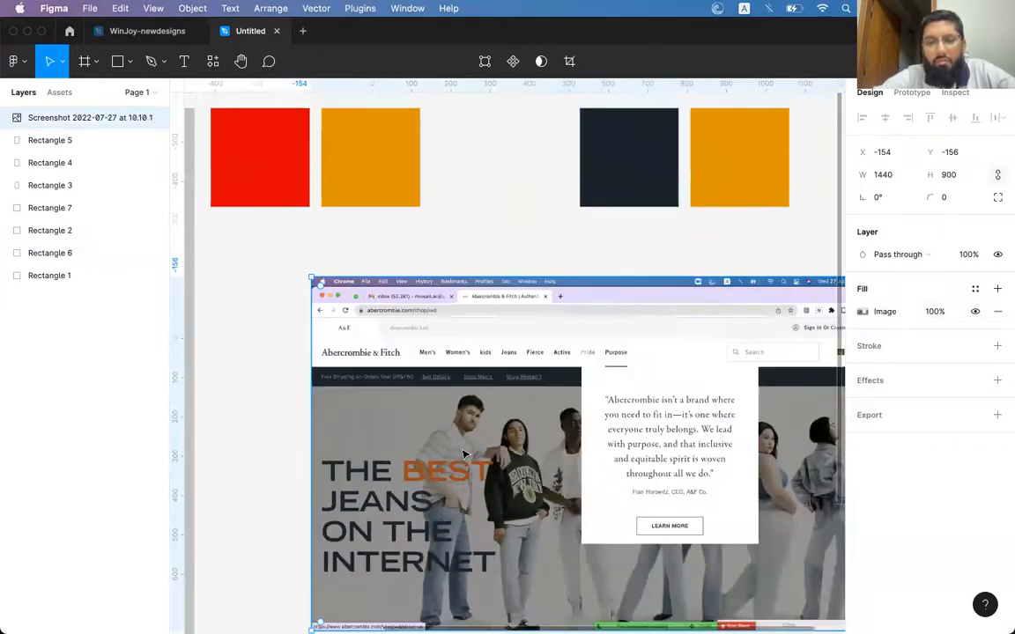
click(571, 255)
click(656, 255)
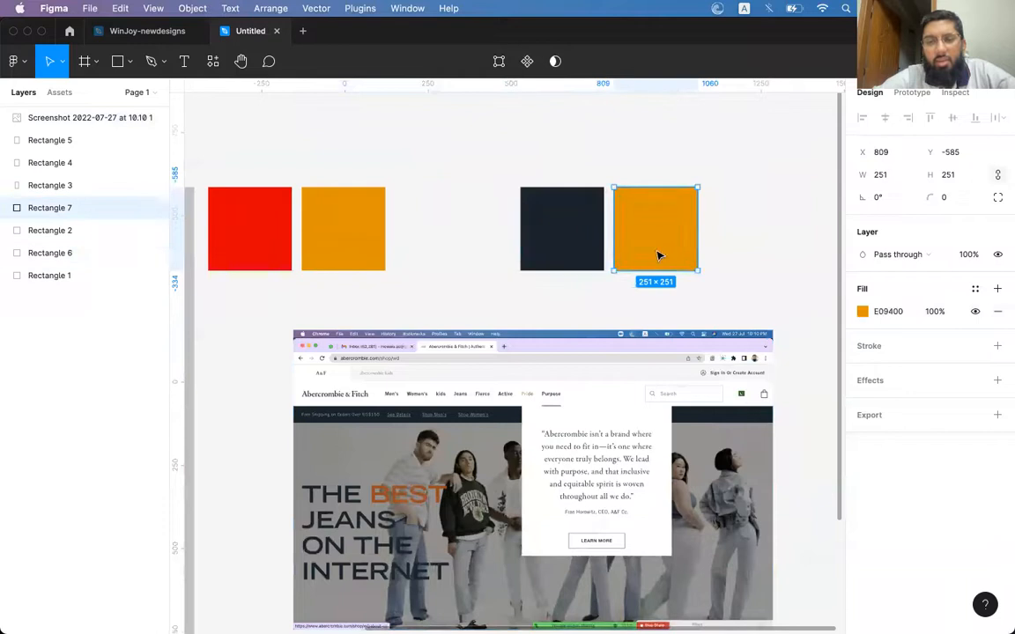
key(i)
click(601, 395)
Step: Move the navy and white squares together onto the grey rectangle, below the white and black pair, and bring them to the front
click(584, 238)
click(670, 238)
shift+click(577, 235)
scroll(578, 235, left, 1)
scroll(578, 234, left, 5)
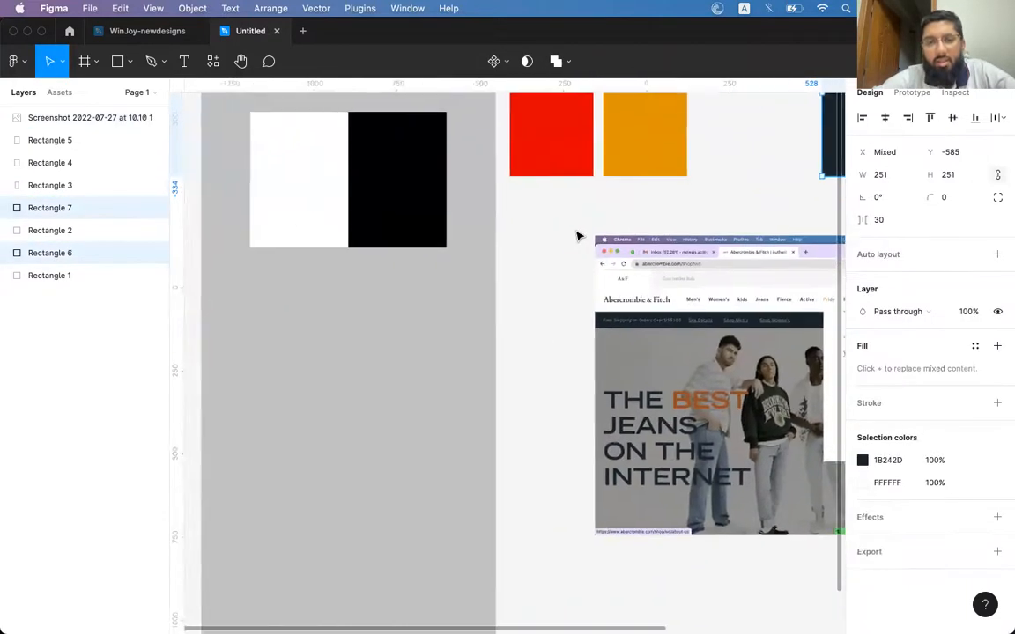
scroll(578, 234, right, 1)
drag(799, 154, 457, 317)
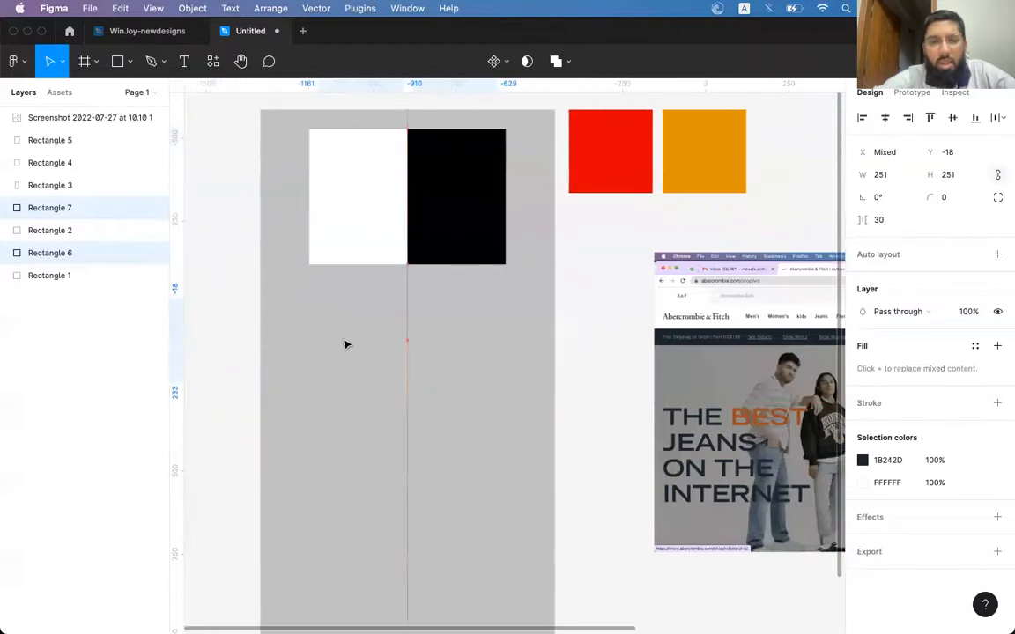
key(super+alt+bracketright)
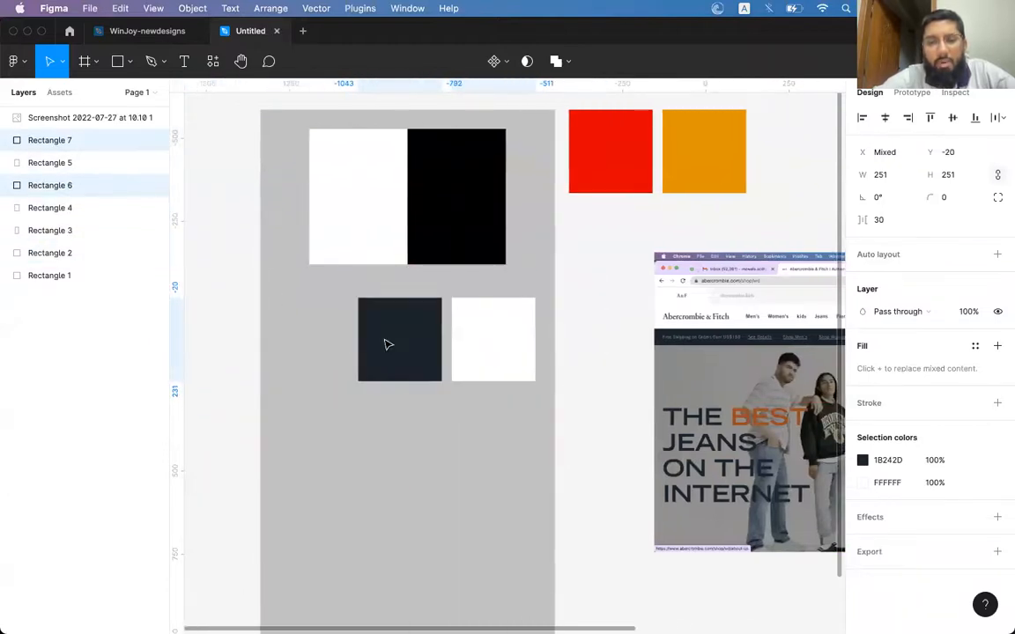
click(423, 403)
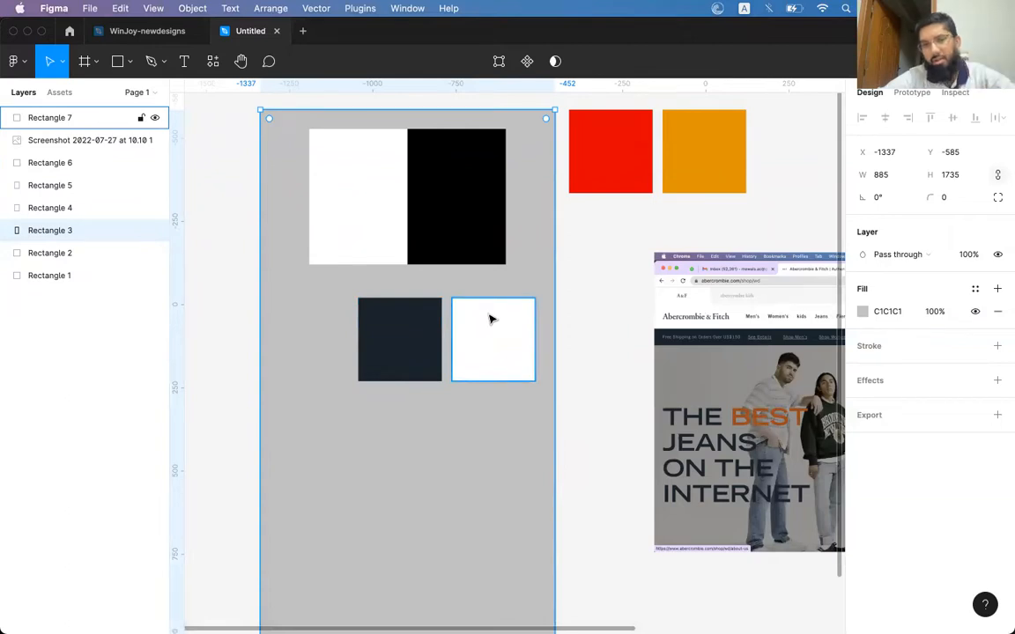
Step: Switch to Chrome, search Google for the cambridgeshop in a new tab and open the Cambridge Shop page
key(super+Tab)
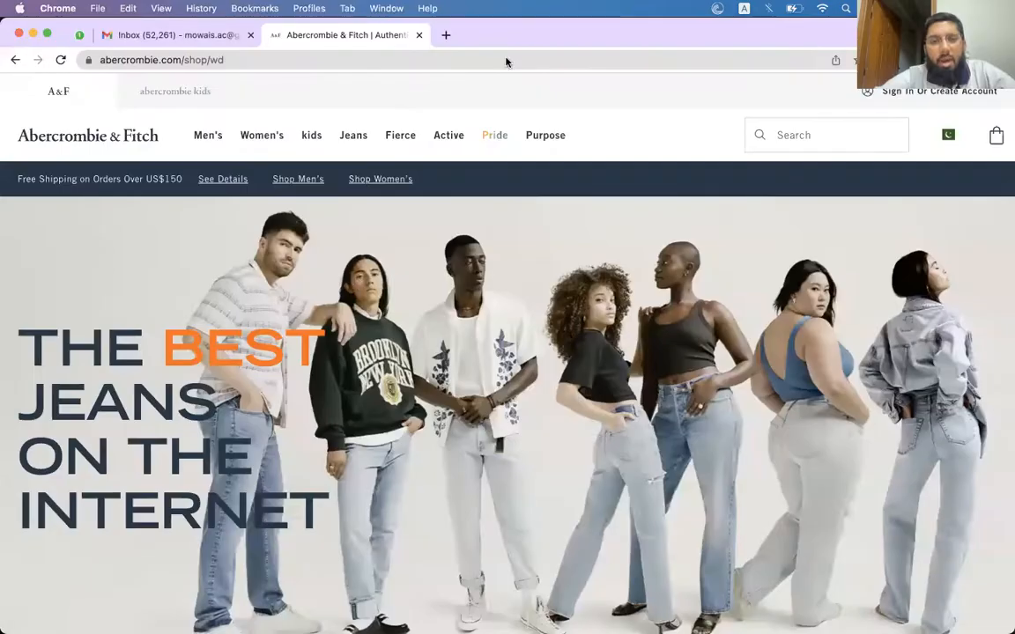
key(super+t)
text(the camb)
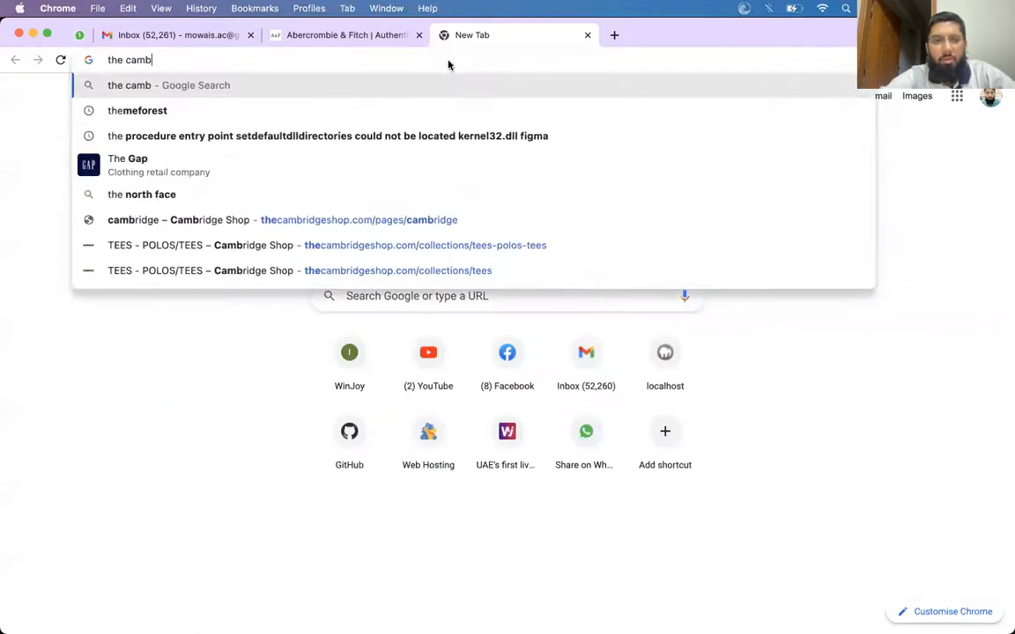
text(ridge)
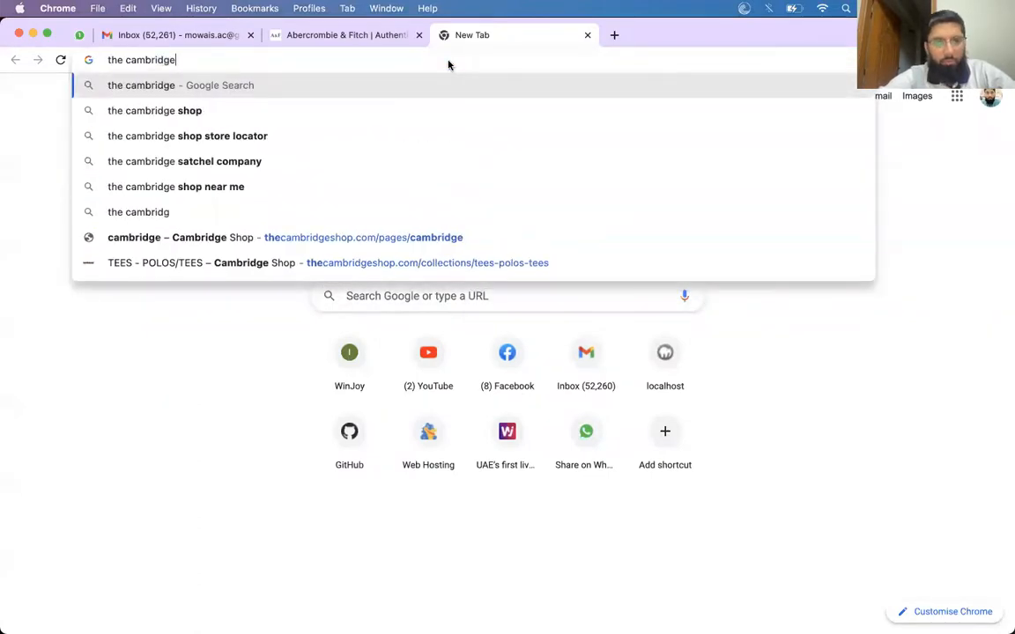
text(shop)
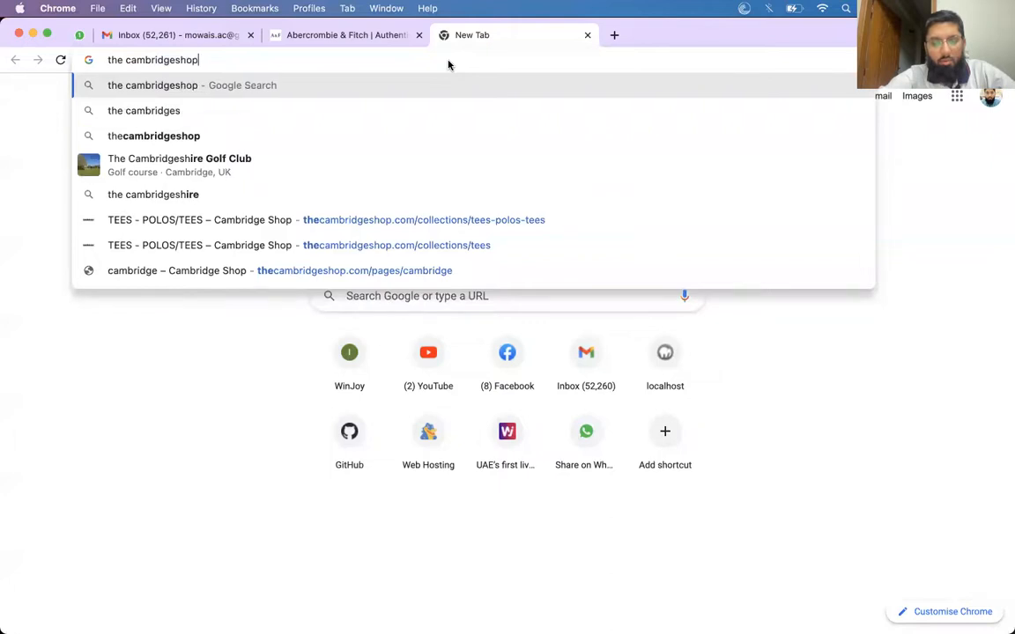
key(Return)
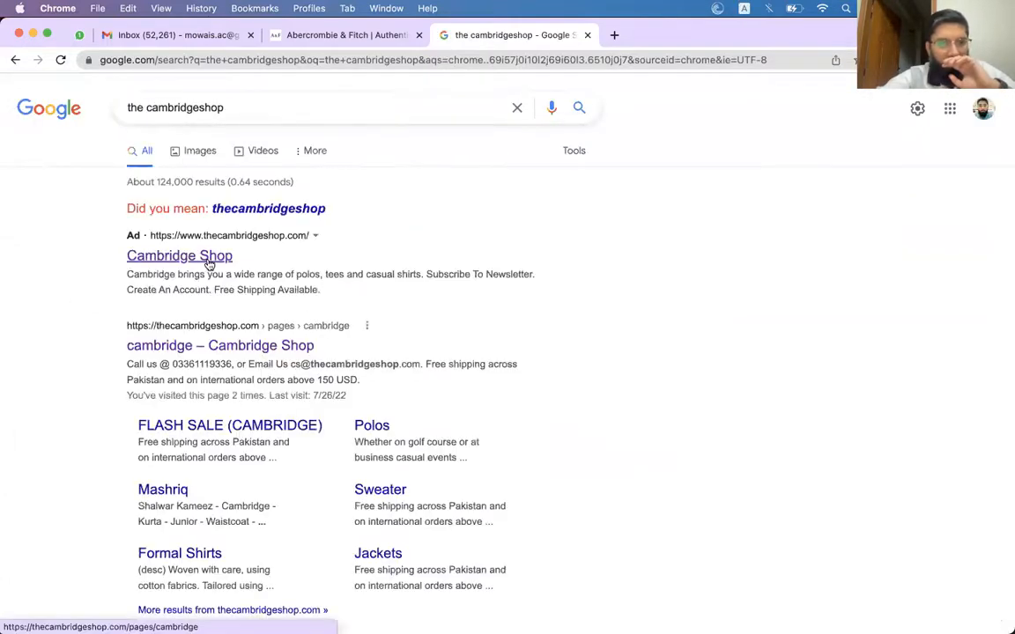
click(201, 349)
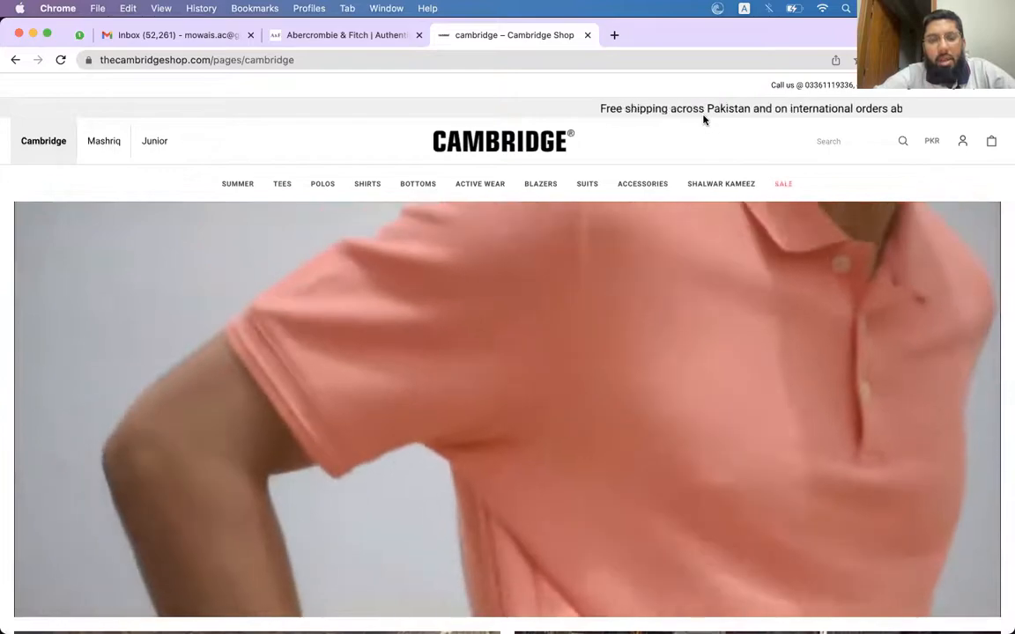
Step: Capture a full-screen screenshot of the Cambridge Shop page and place it below the Abercrombie & Fitch screenshot in the Figma file
key(super+shift+3)
key(super+Tab)
scroll(632, 264, right, 10)
scroll(632, 264, down, 5)
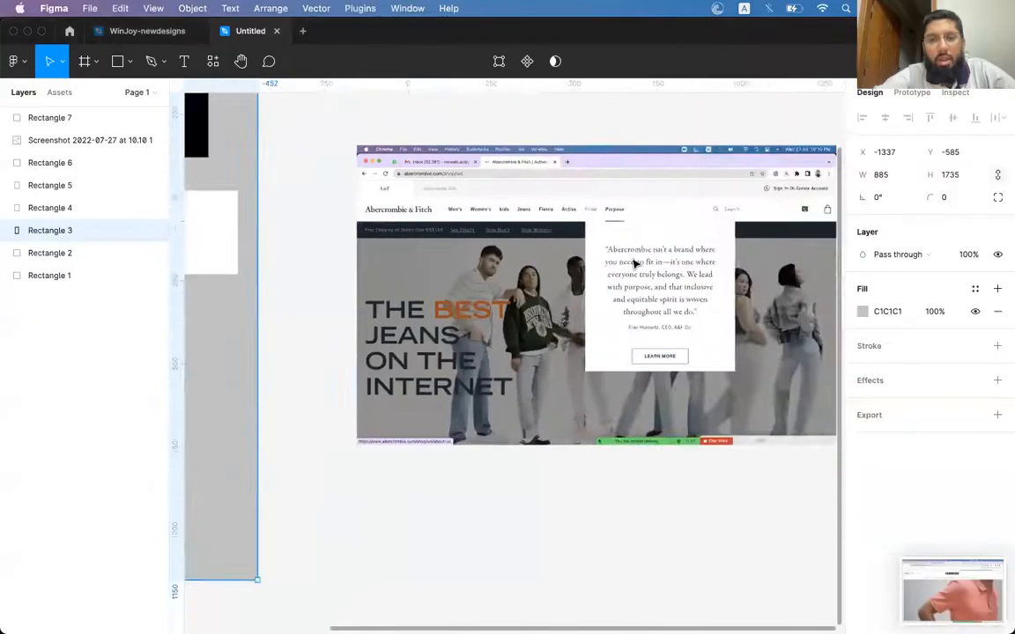
drag(951, 590, 543, 428)
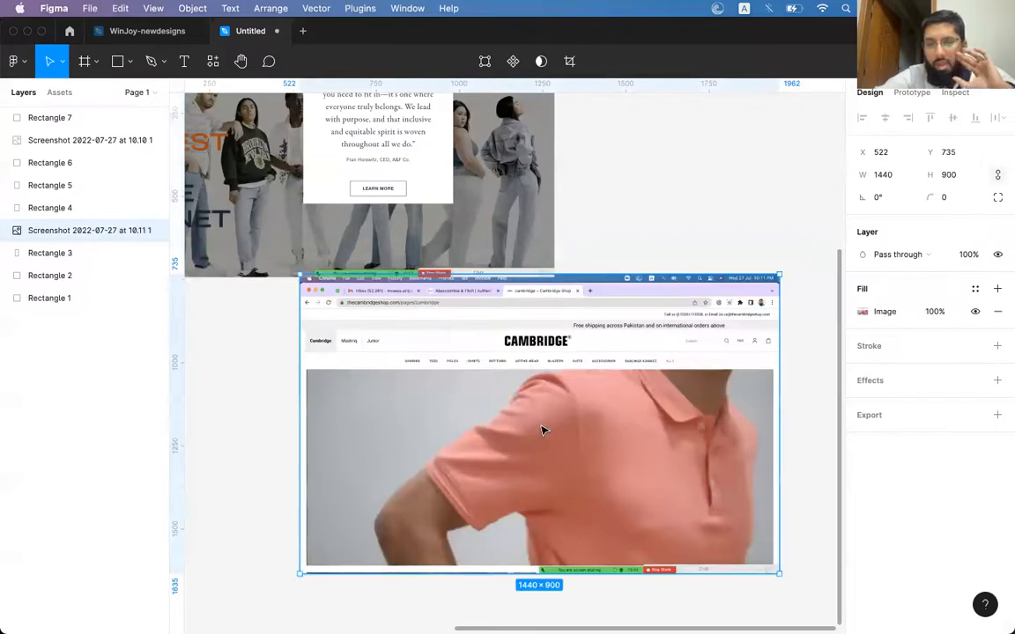
scroll(530, 363, up, 5)
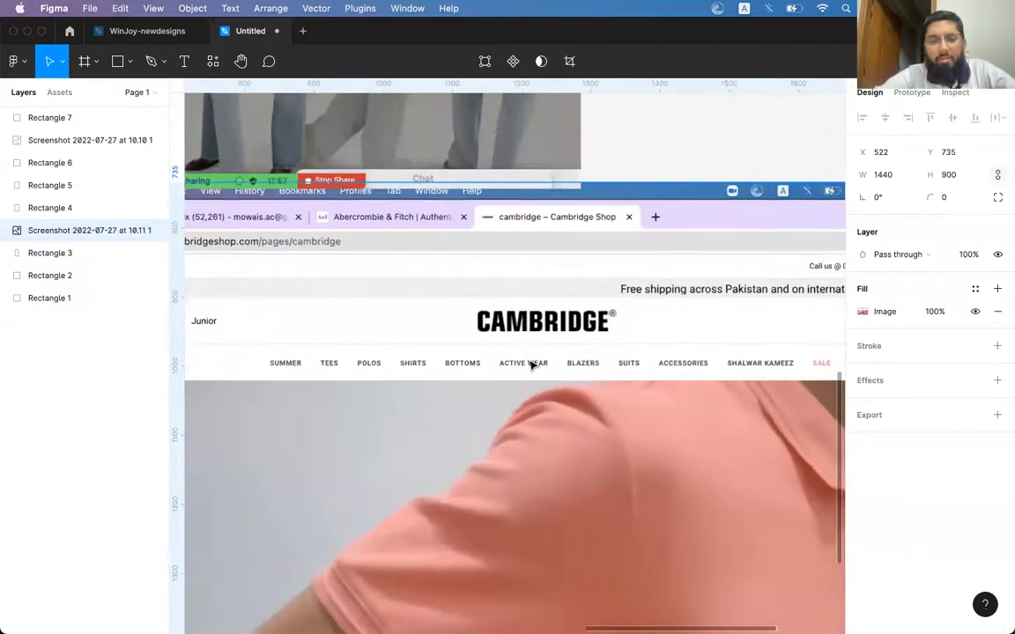
scroll(528, 367, down, 6)
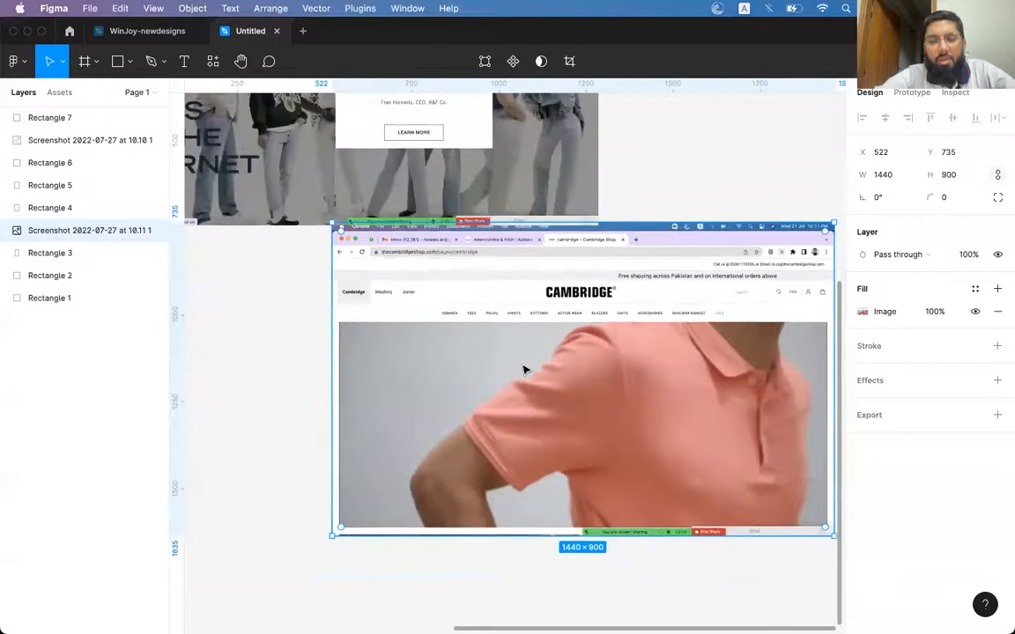
Step: Switch to Chrome, postpone the notification request and examine the colours in the Cambridge banner and category photos
key(super+Tab)
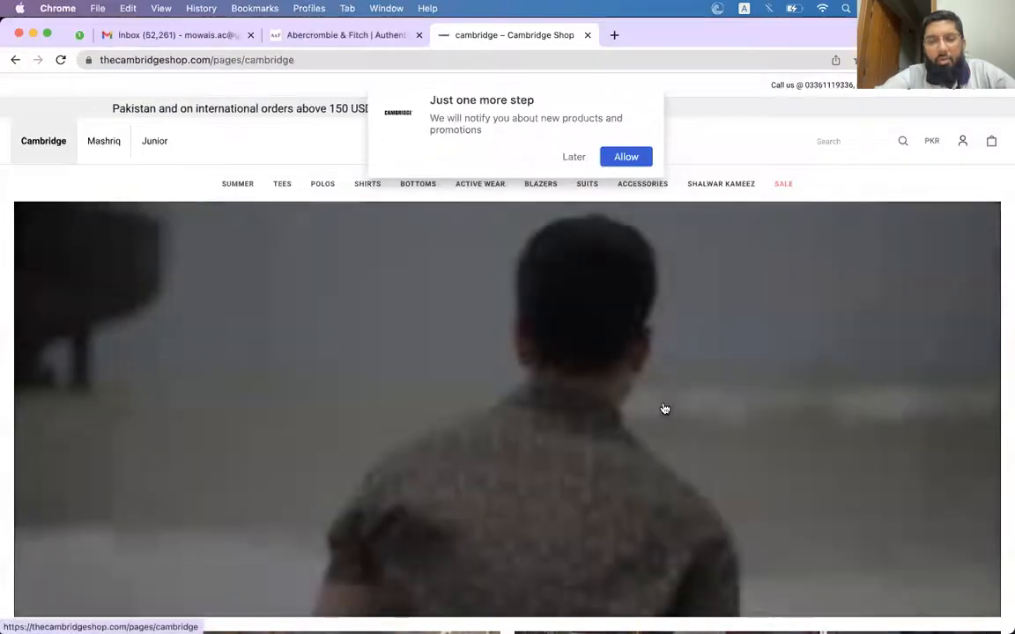
scroll(665, 412, down, 3)
scroll(665, 411, down, 3)
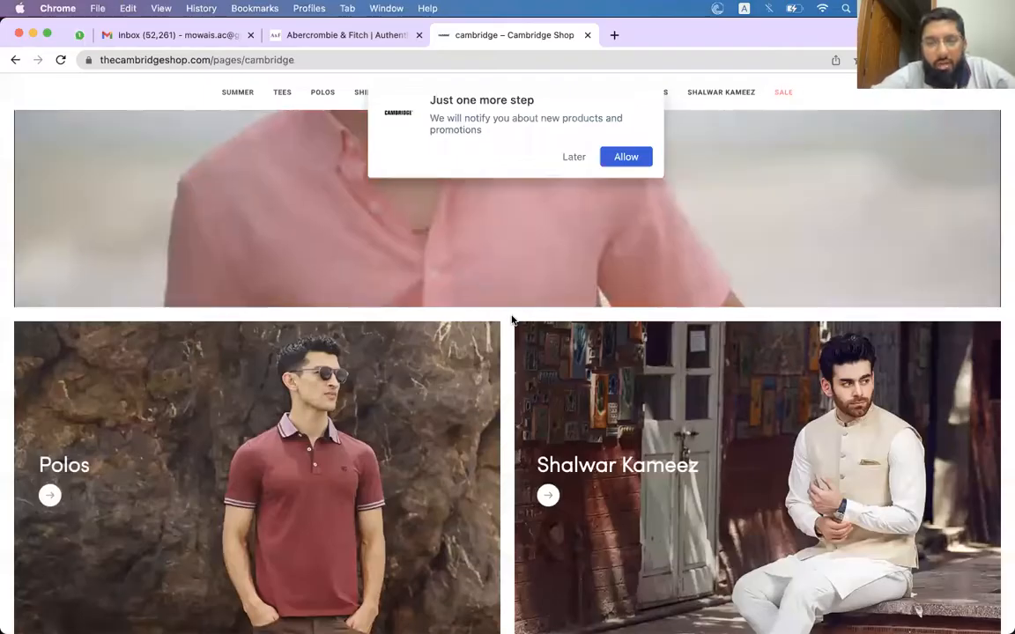
key(super+Tab)
key(super+Tab)
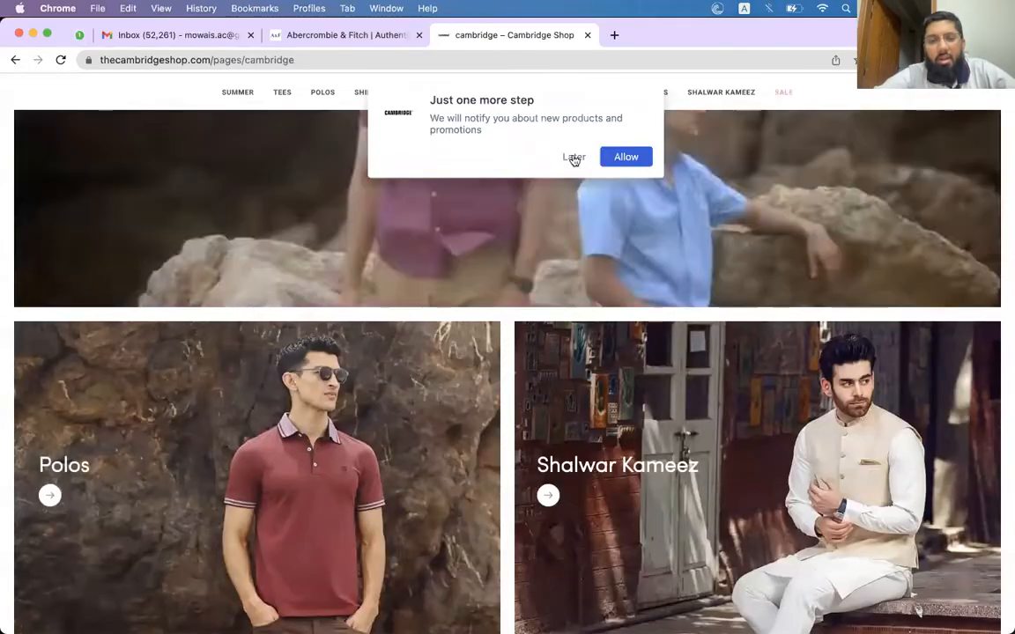
click(574, 156)
scroll(519, 243, up, 5)
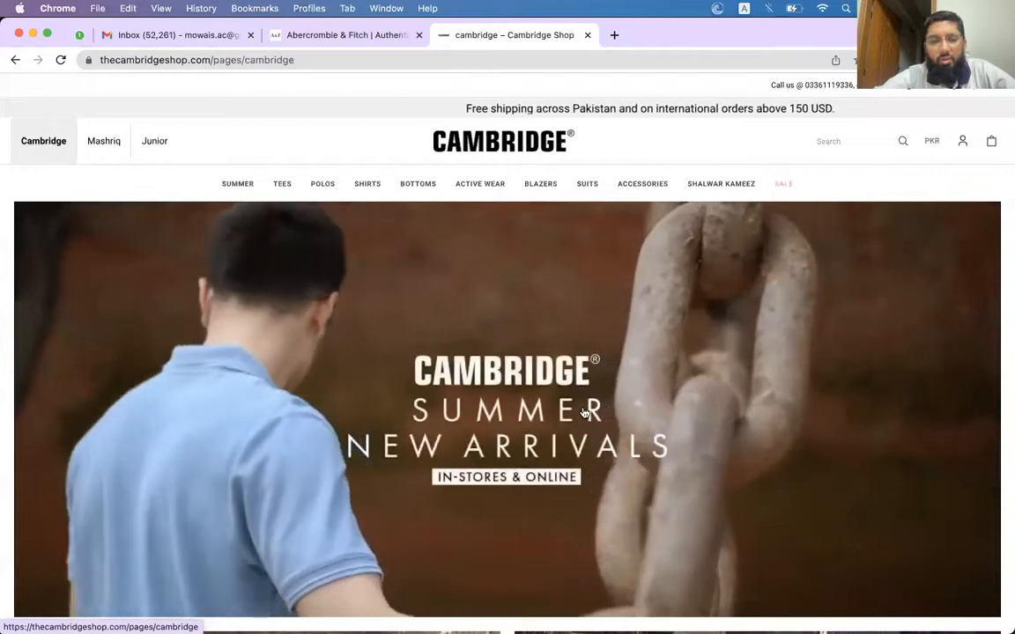
scroll(528, 423, down, 4)
scroll(499, 431, down, 2)
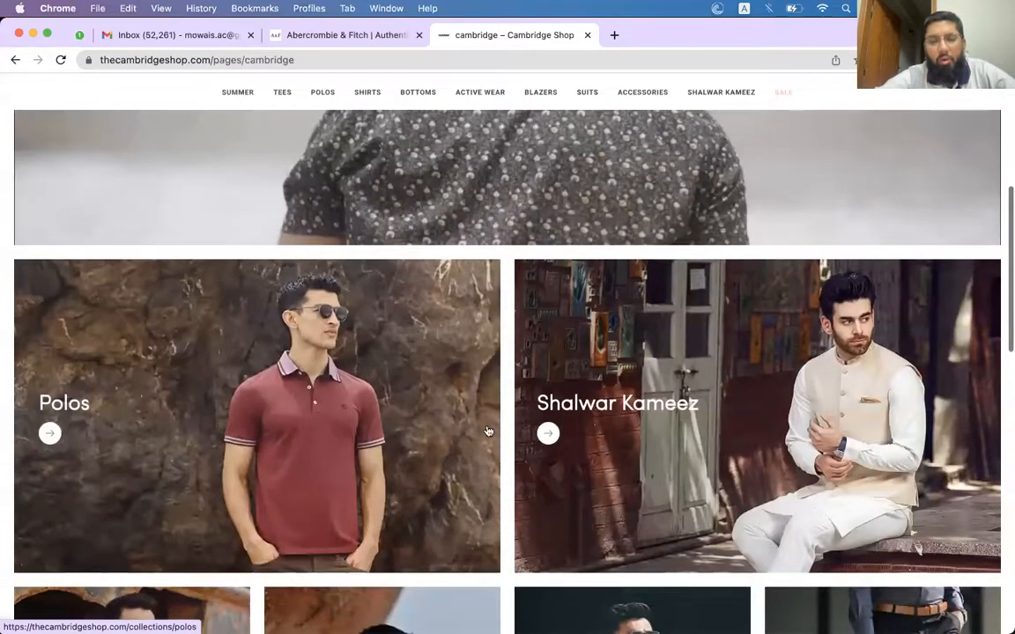
scroll(499, 431, down, 1)
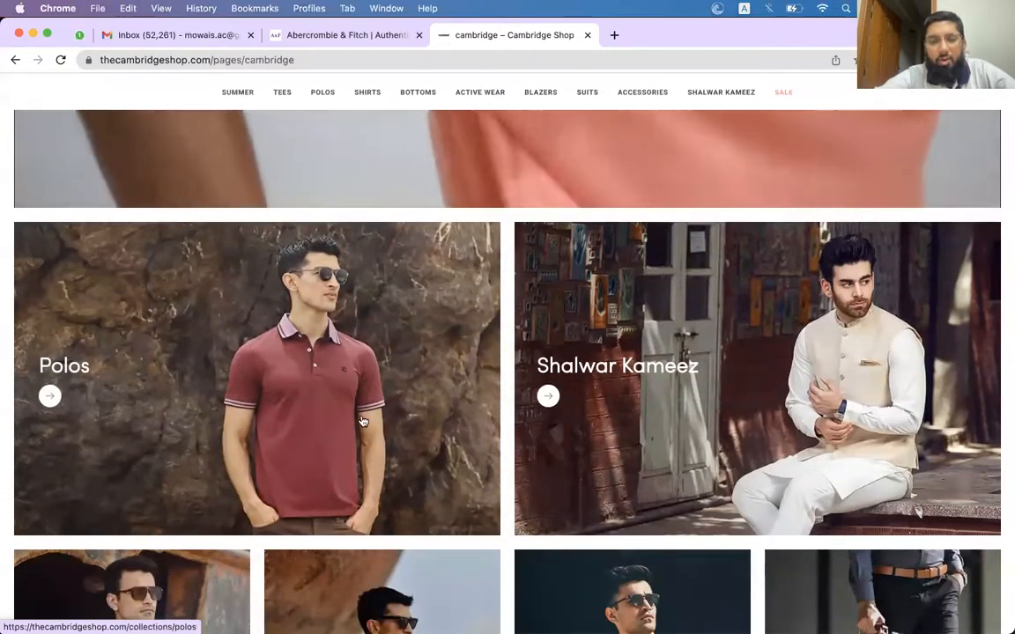
scroll(361, 421, down, 1)
scroll(361, 421, down, 1)
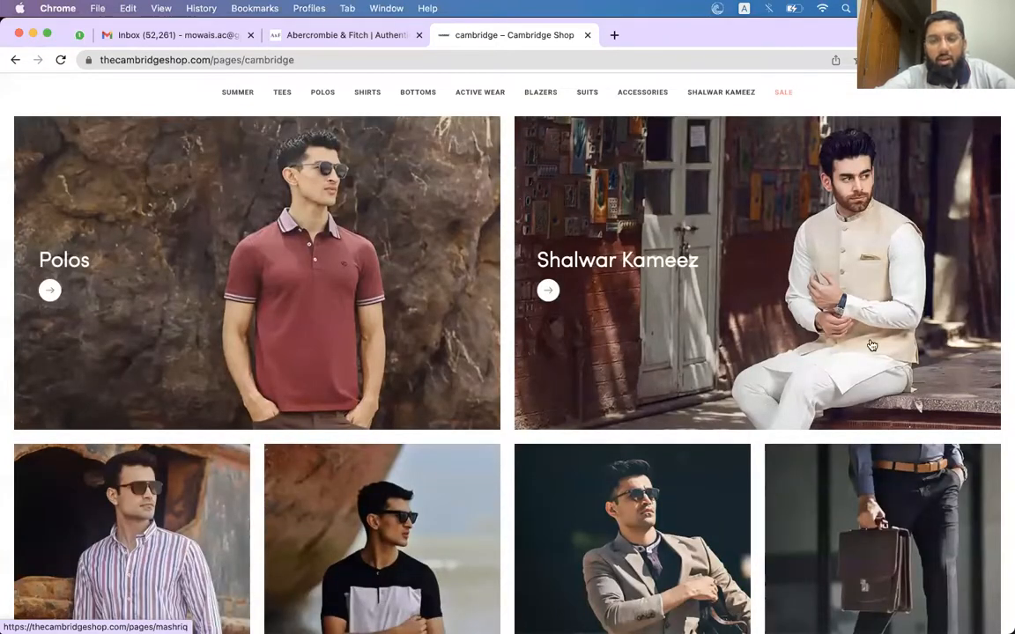
scroll(552, 290, down, 1)
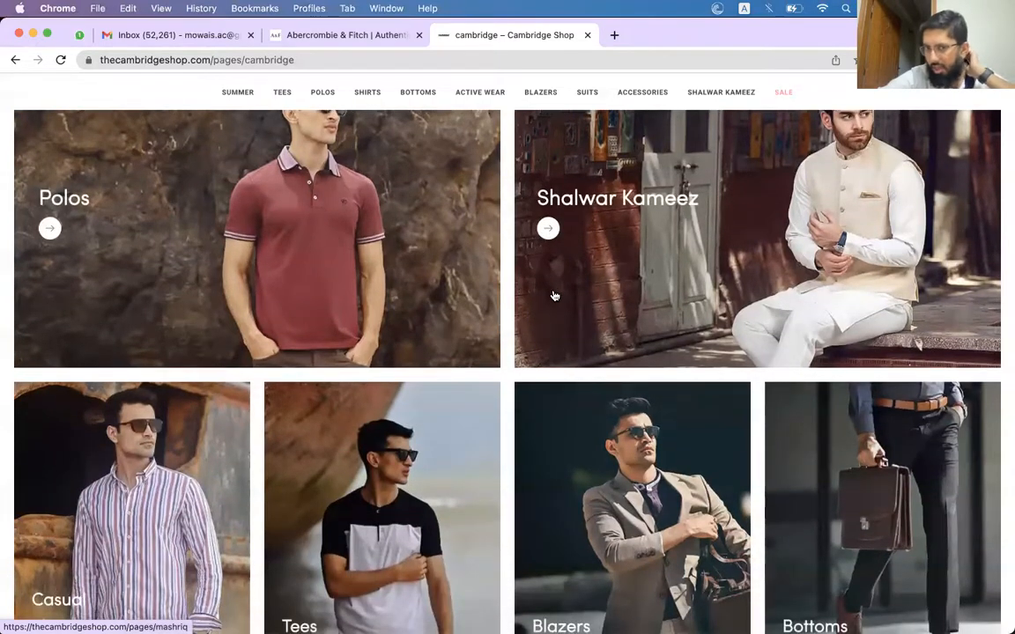
Step: Switch to Figma and move the Cambridge screenshot directly under the Abercrombie & Fitch screenshot, roughly lining up their side edges
key(super+Tab)
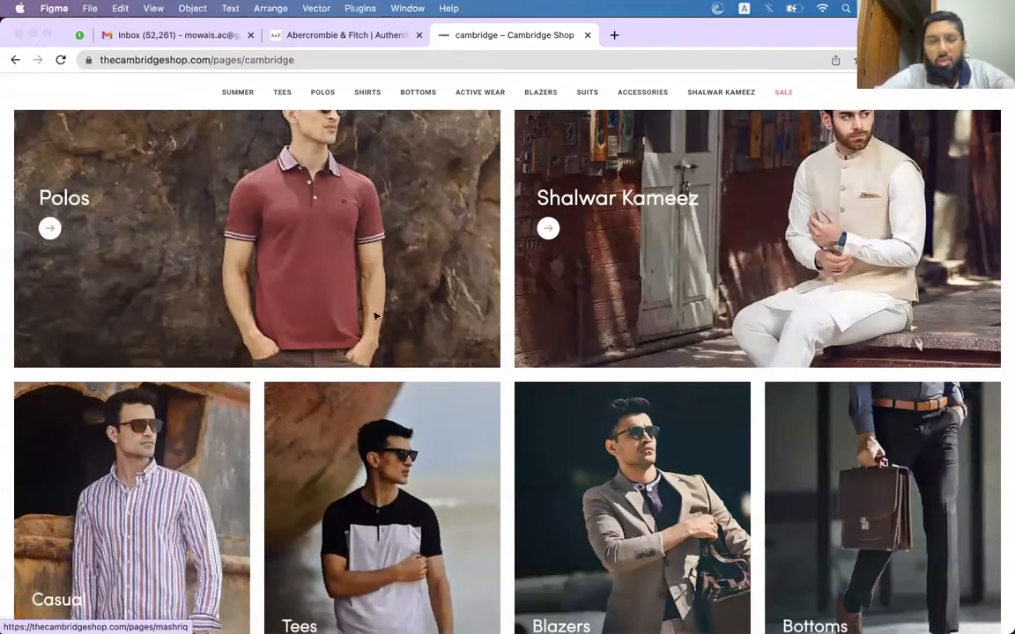
scroll(561, 328, left, 3)
scroll(561, 328, up, 1)
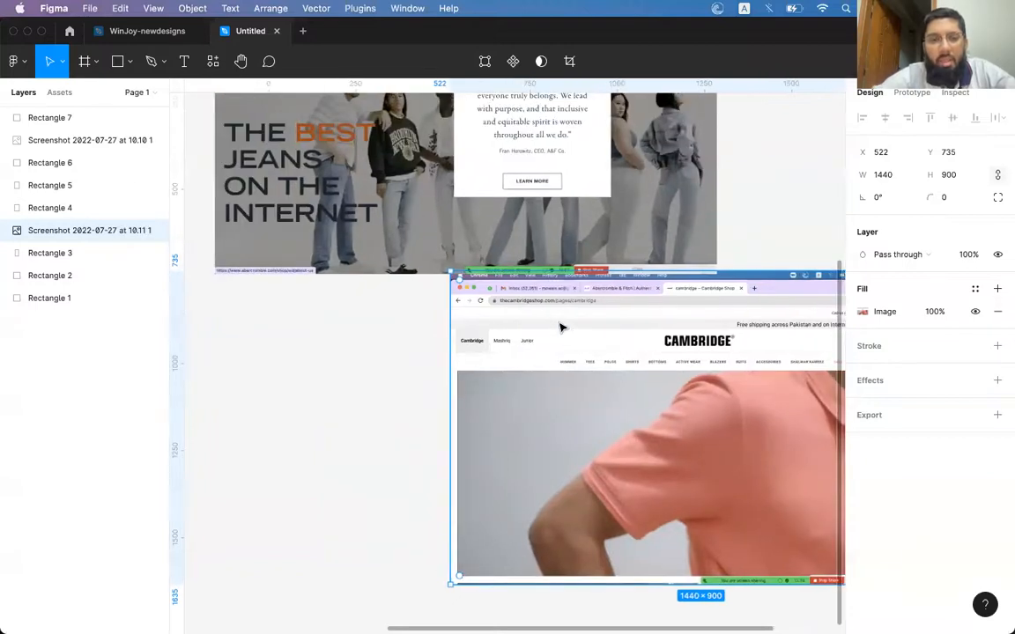
click(357, 344)
click(543, 337)
scroll(544, 338, down, 2)
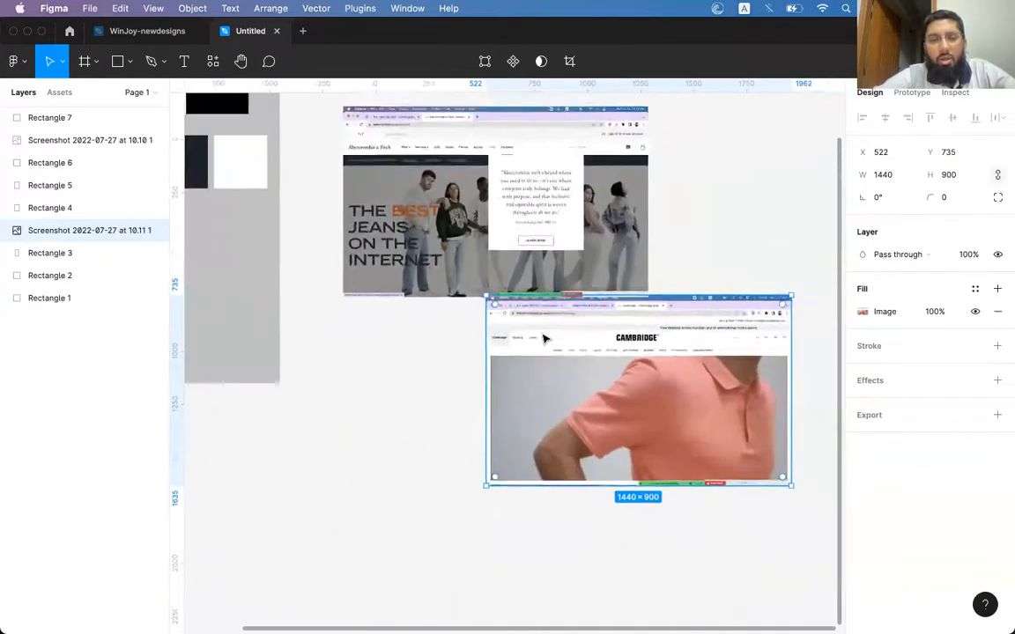
scroll(543, 338, down, 1)
drag(601, 374, 494, 377)
drag(356, 144, 723, 494)
click(725, 503)
scroll(723, 427, left, 2)
scroll(722, 427, up, 1)
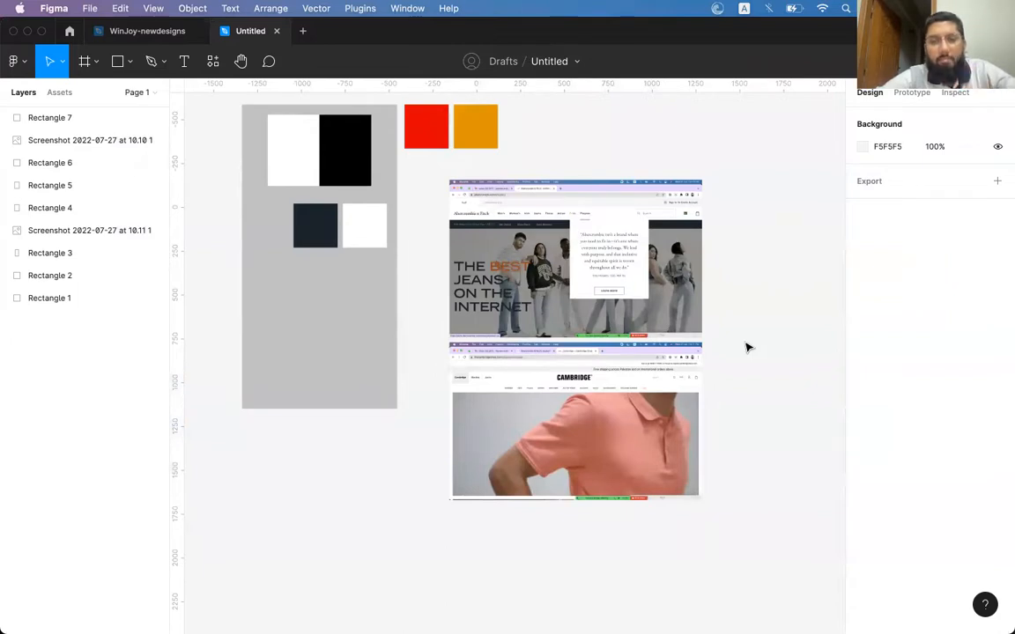
scroll(746, 348, left, 2)
scroll(746, 348, up, 2)
drag(231, 130, 795, 580)
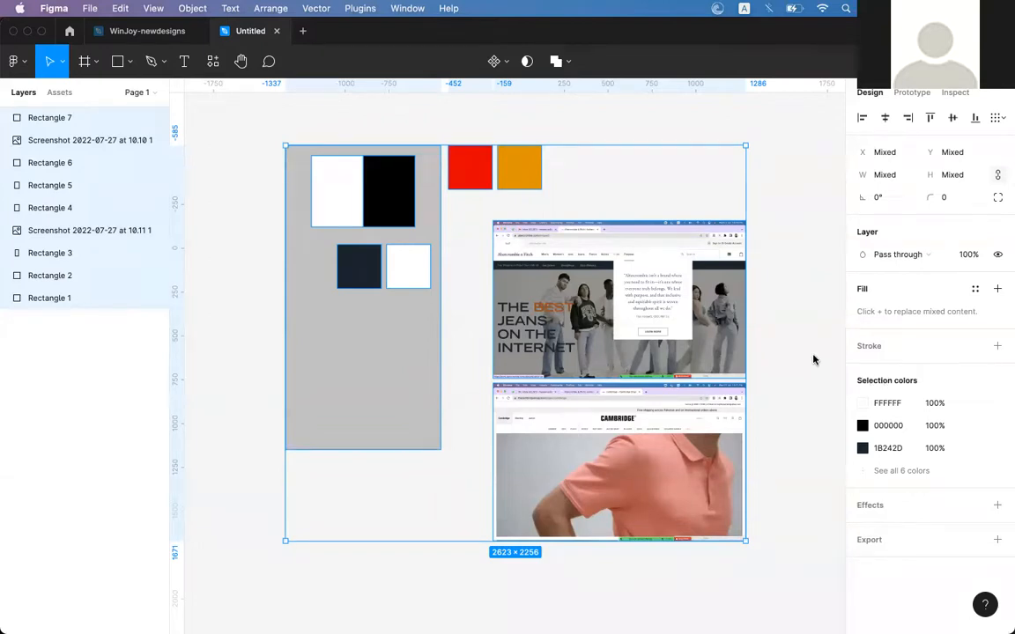
key(XF86AudioRaiseVolume)
click(466, 273)
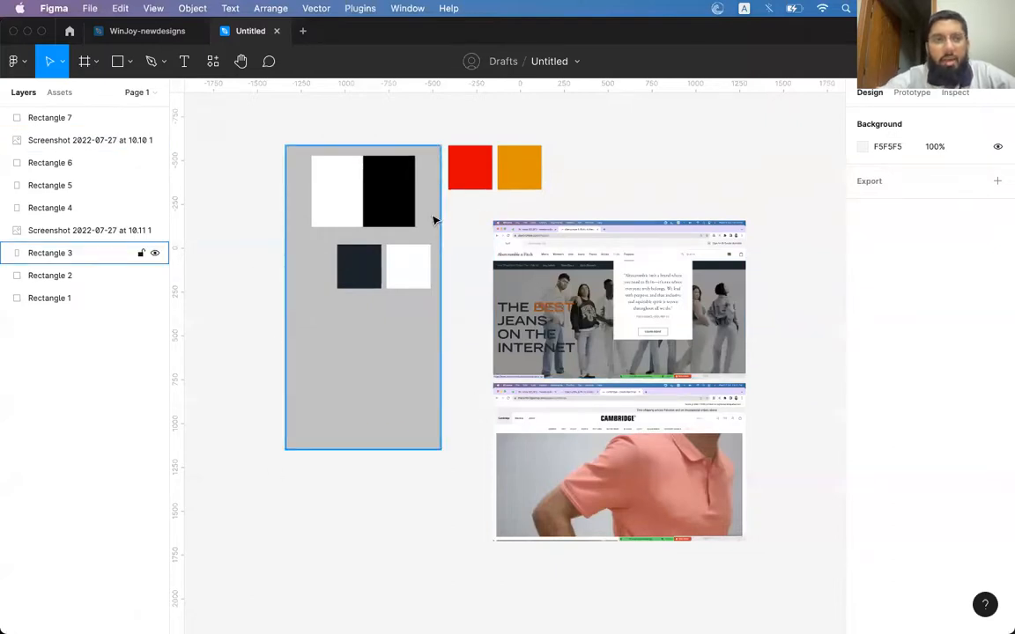
click(71, 36)
scroll(362, 323, down, 2)
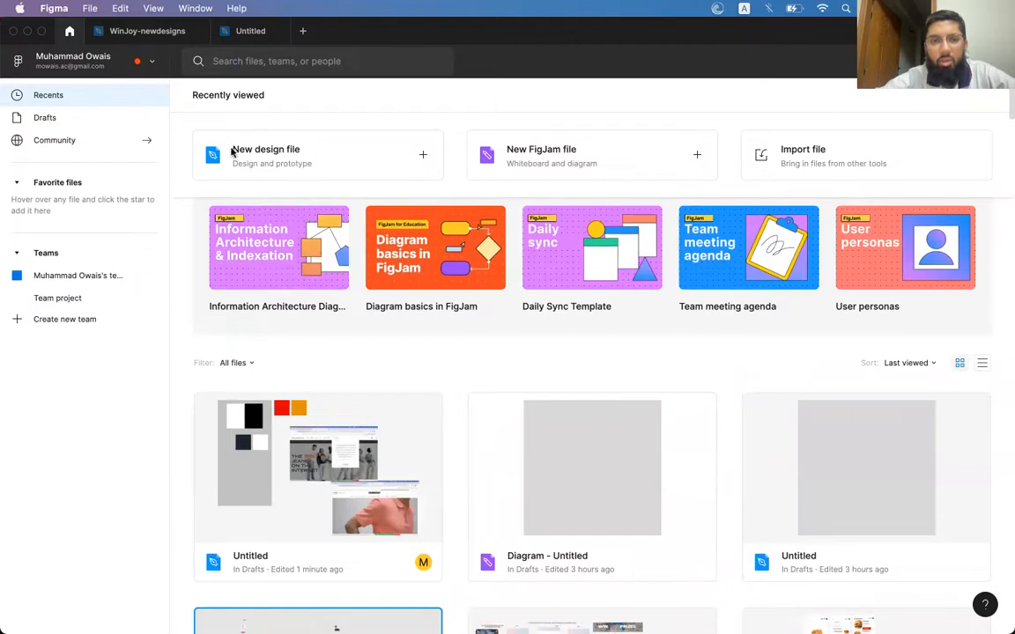
click(250, 32)
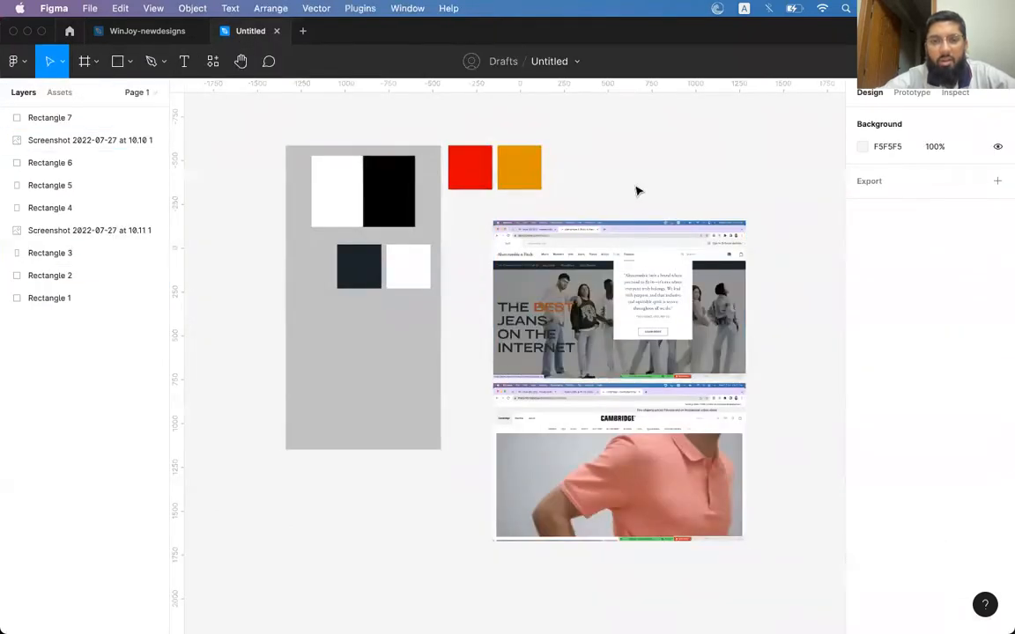
click(476, 173)
click(598, 177)
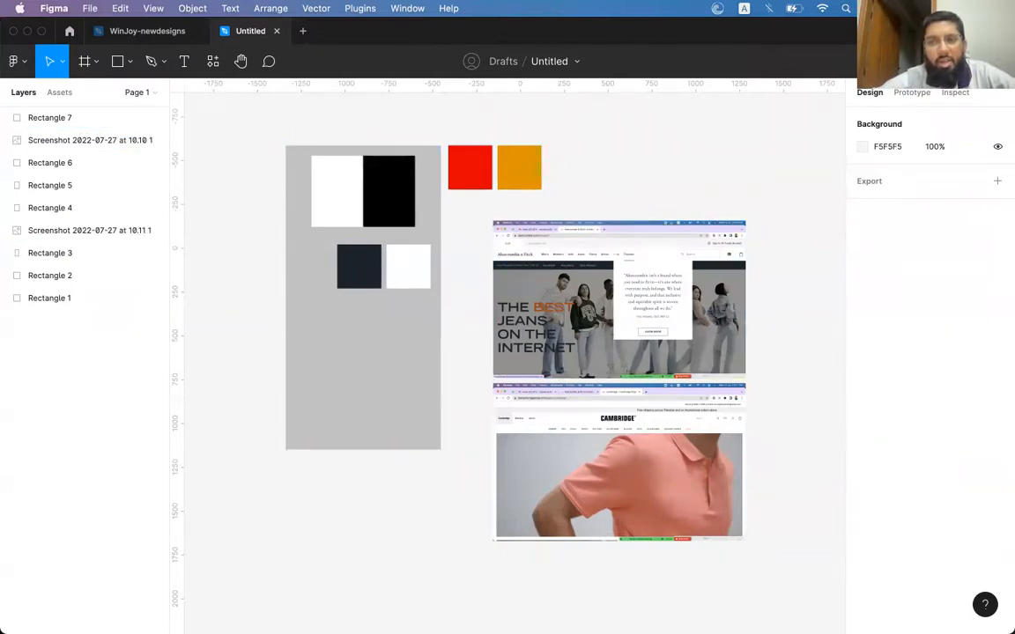
Step: Copy the file's share link and review its access options, keeping it available to anyone with the link
click(911, 62)
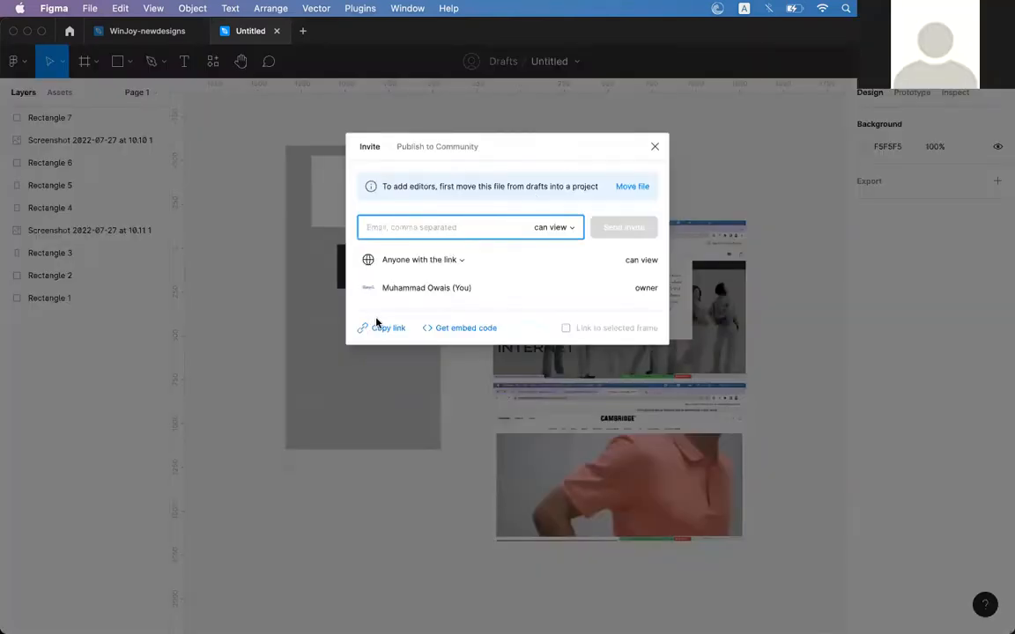
click(385, 333)
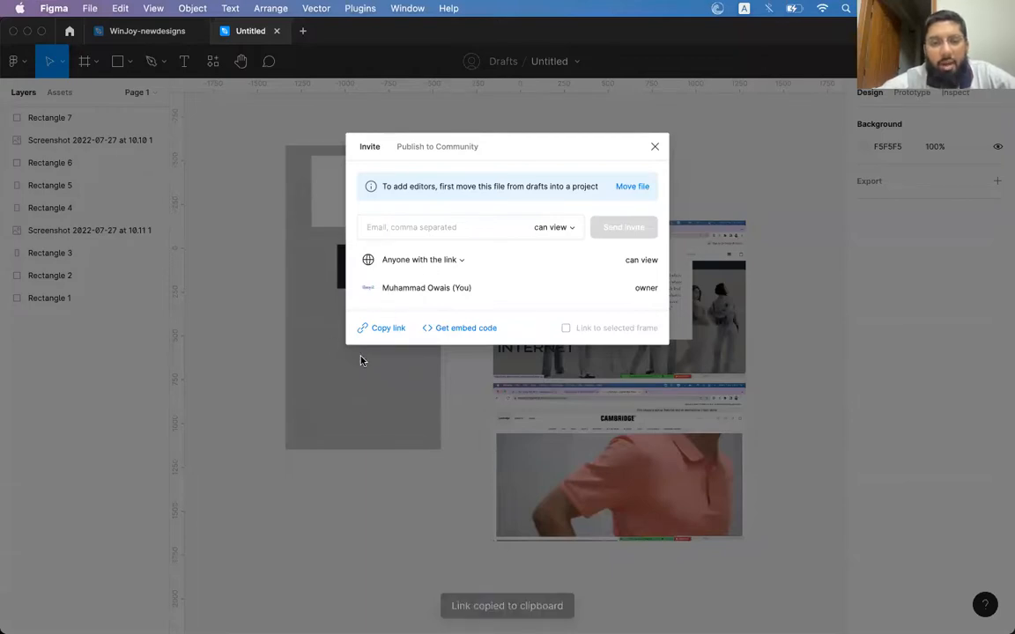
click(430, 262)
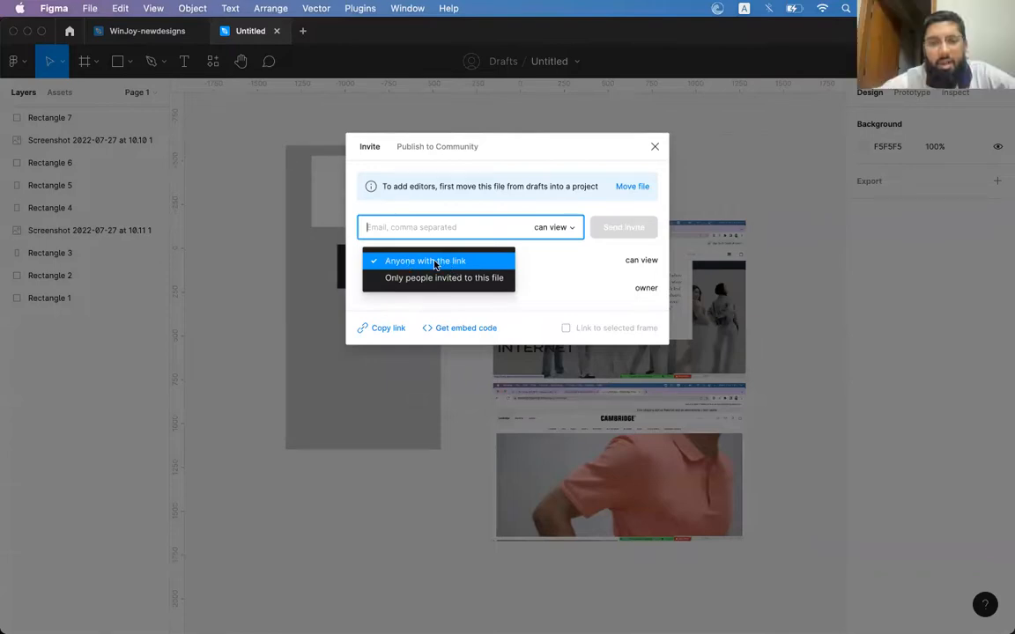
click(517, 260)
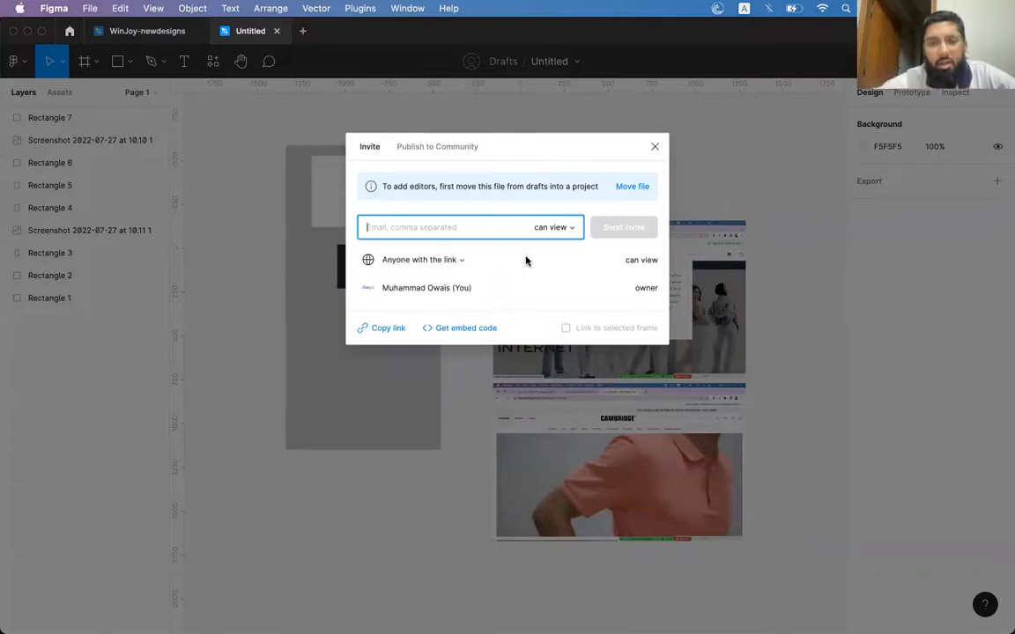
click(448, 261)
click(617, 269)
click(650, 268)
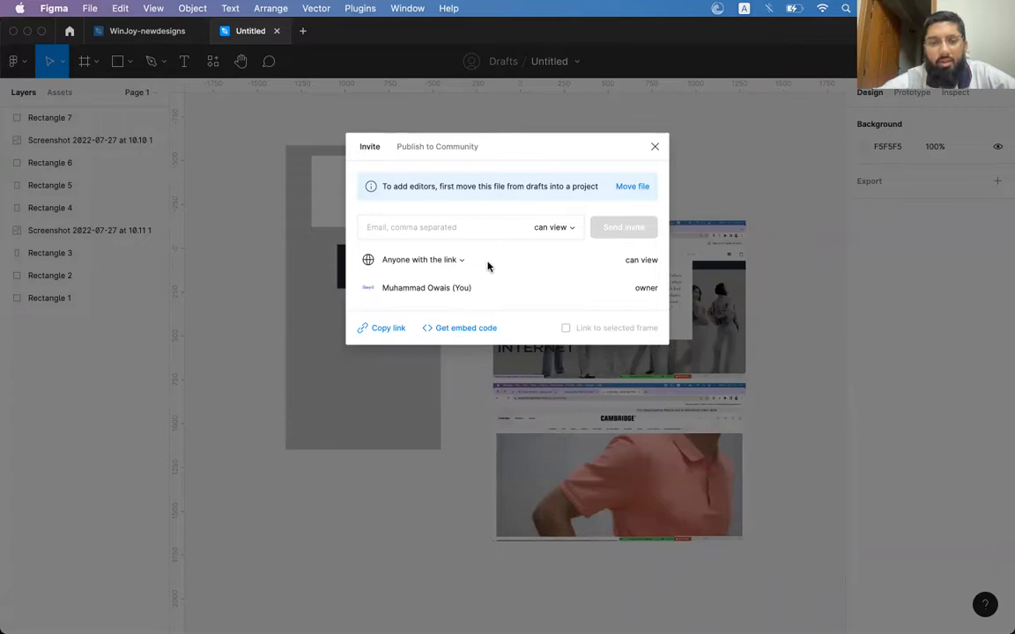
click(445, 262)
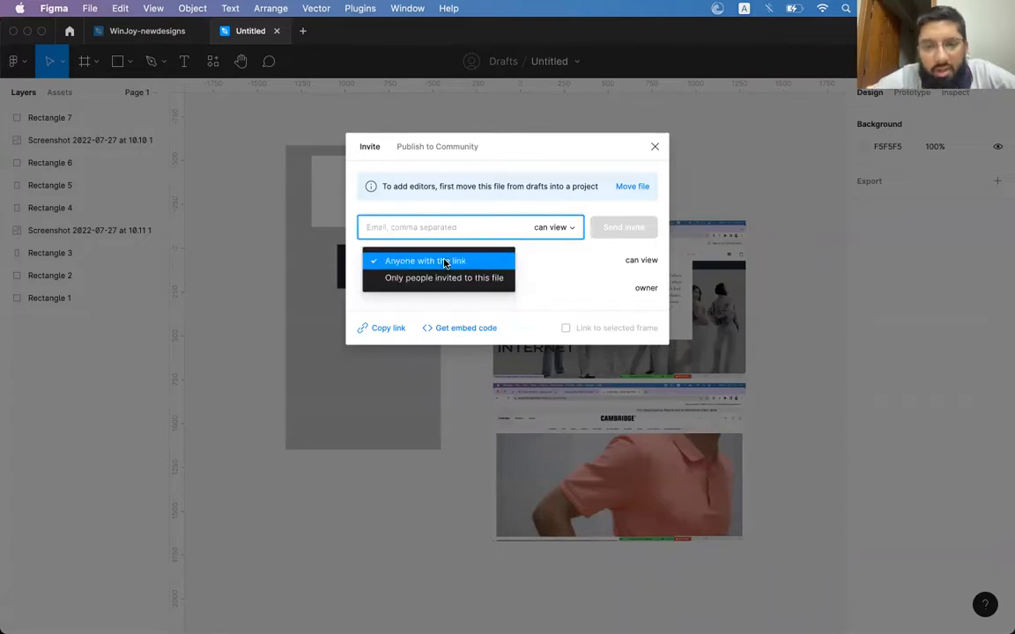
click(566, 267)
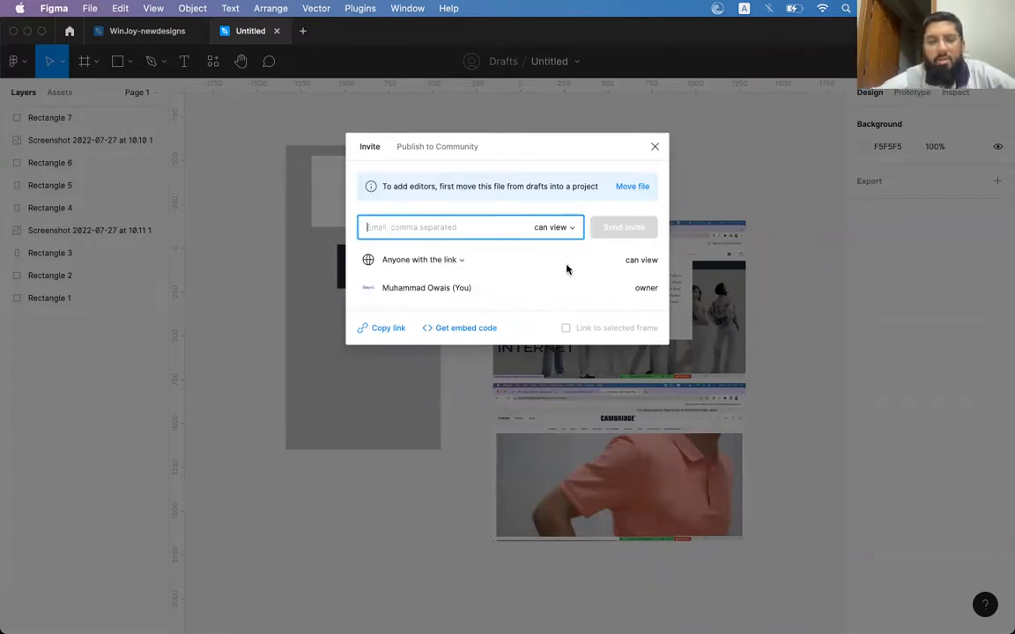
click(655, 147)
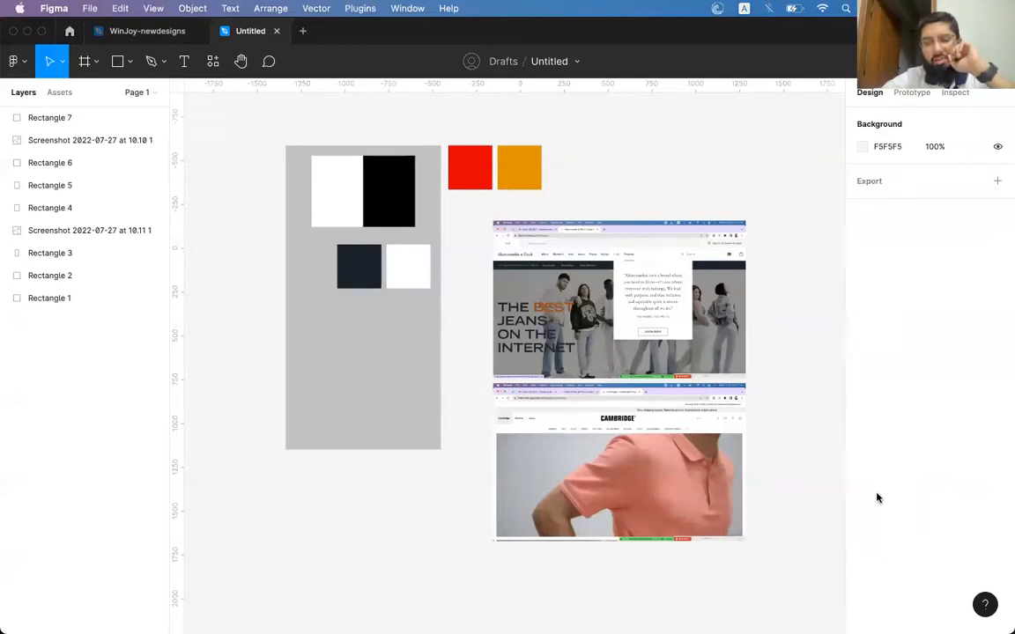
Step: Examine the file export options with the Abercrombie & Fitch screenshot selected, and leave without exporting
click(695, 352)
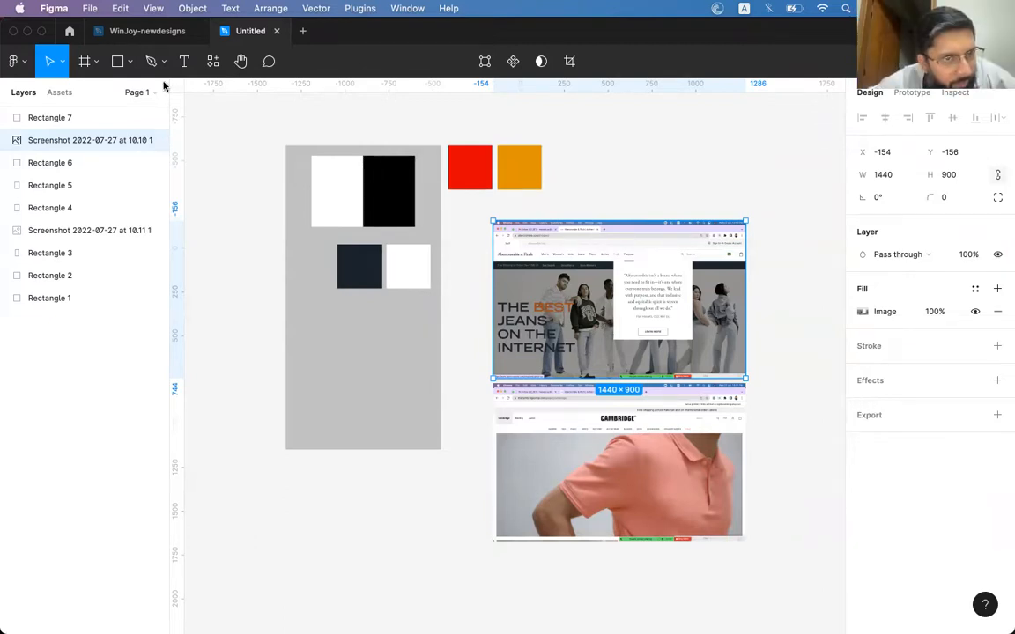
click(60, 65)
click(18, 64)
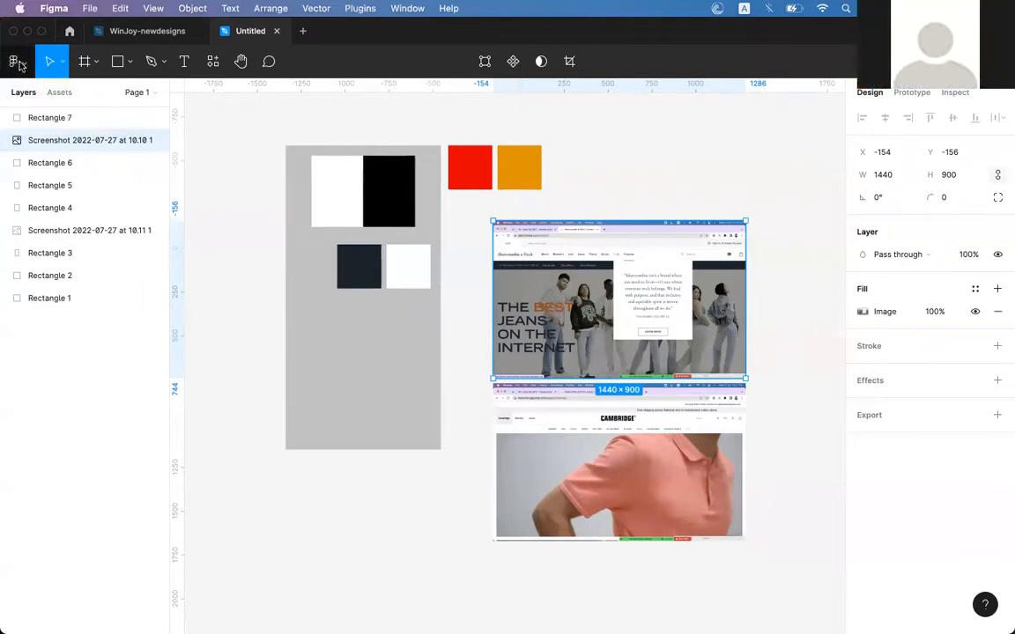
click(19, 63)
mouse_move(54, 128)
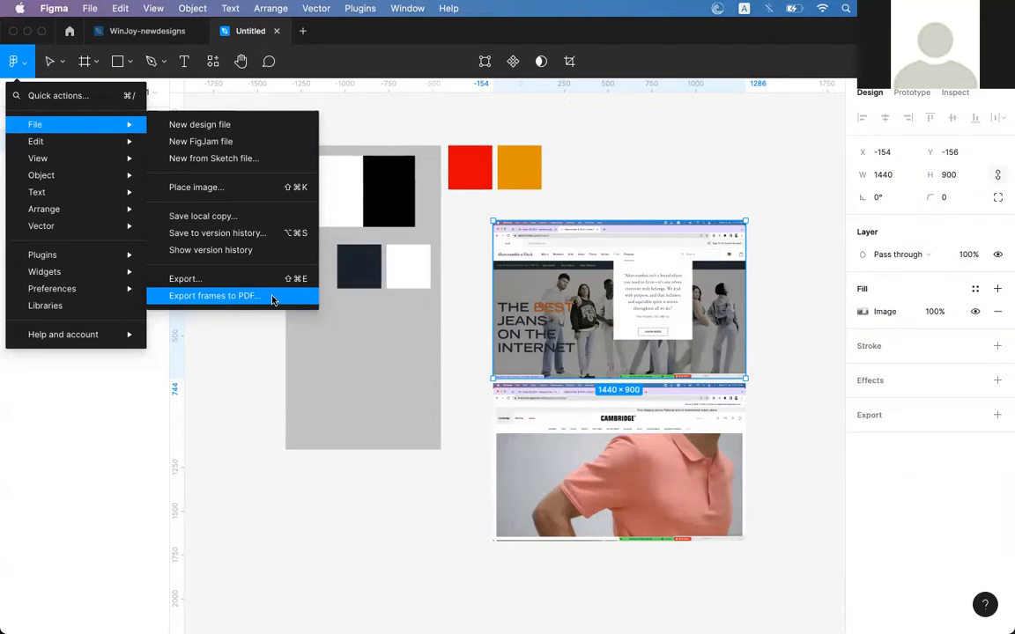
click(620, 154)
click(611, 164)
click(609, 299)
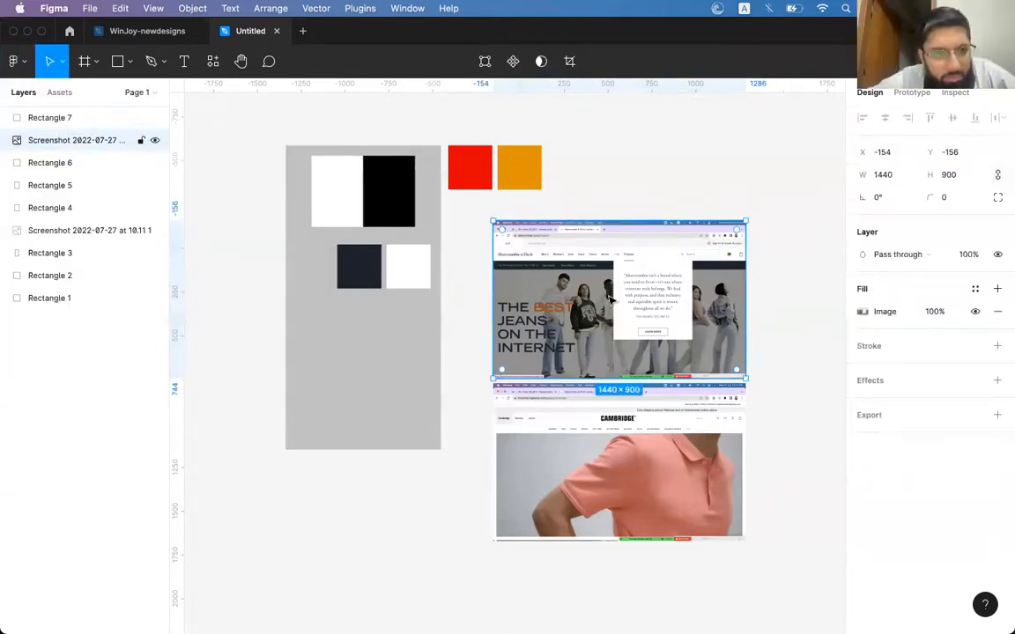
click(453, 463)
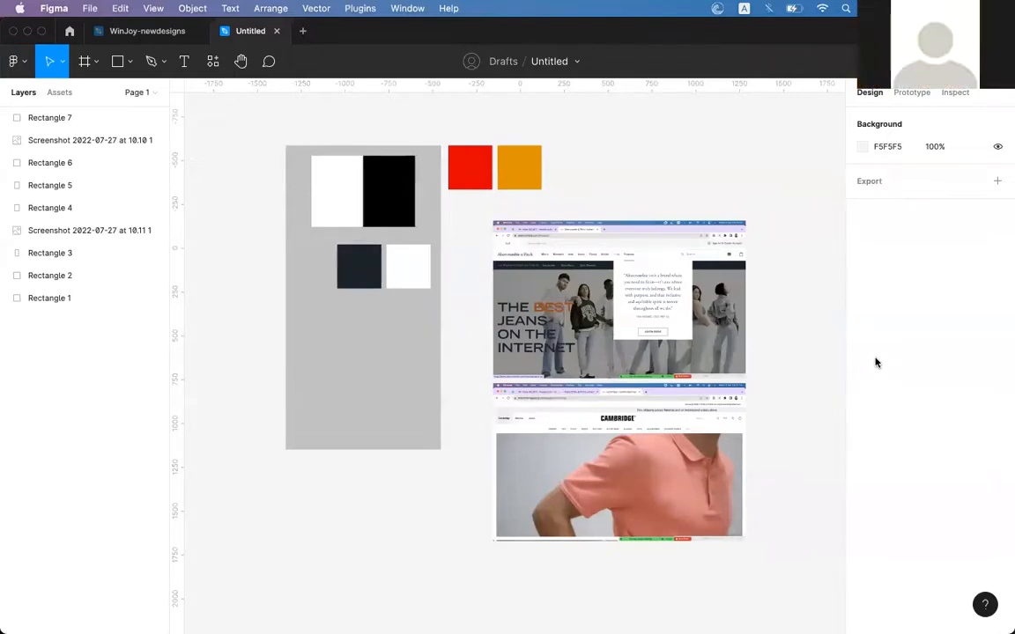
Step: Delete the Abercrombie & Fitch screenshot and the Cambridge screenshot from the canvas
scroll(738, 195, right, 5)
scroll(738, 195, down, 1)
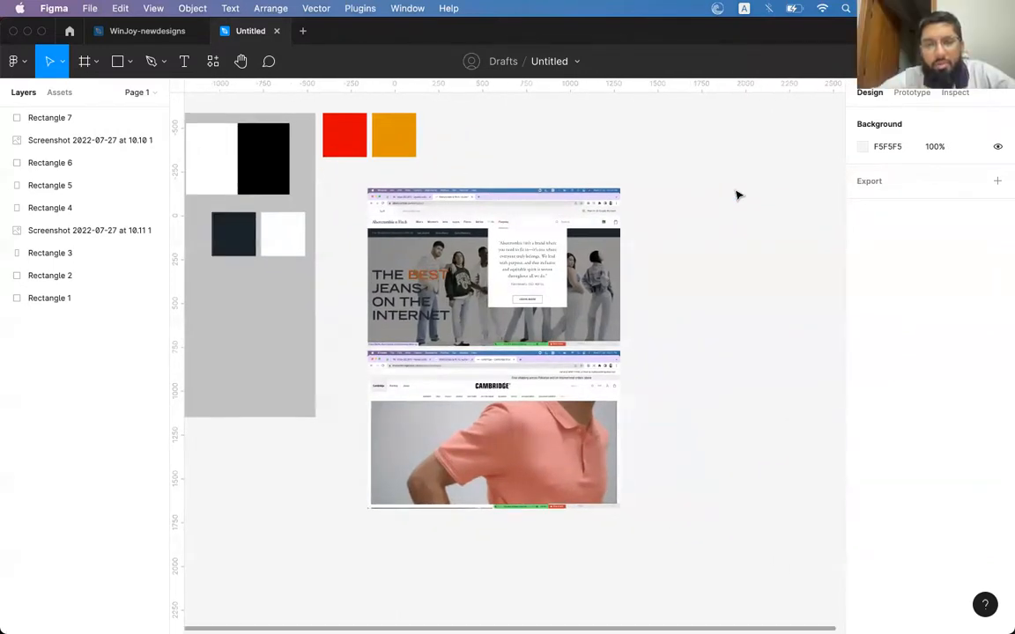
click(525, 248)
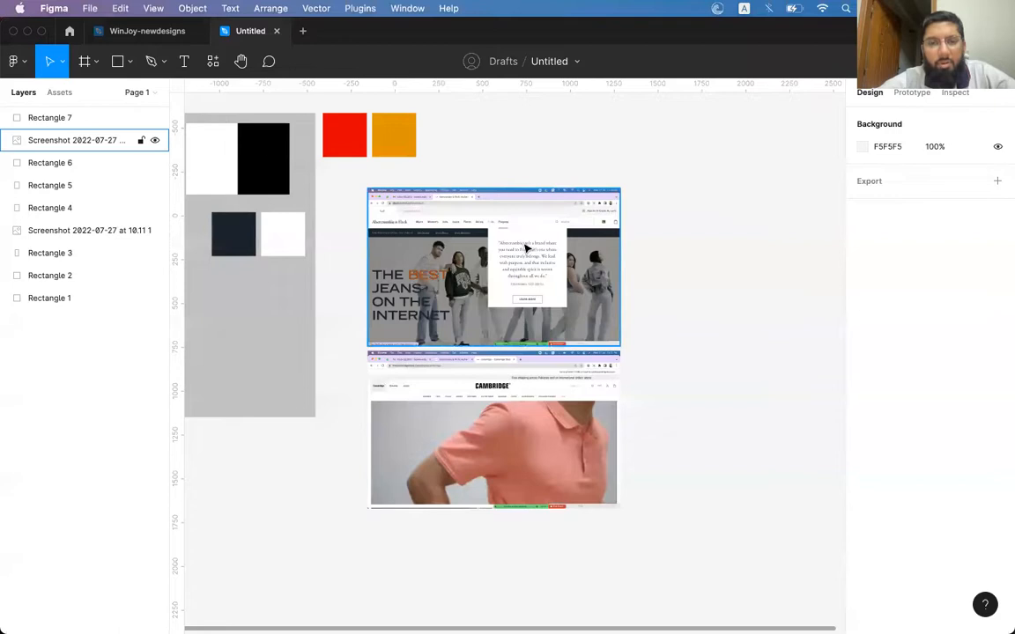
click(524, 249)
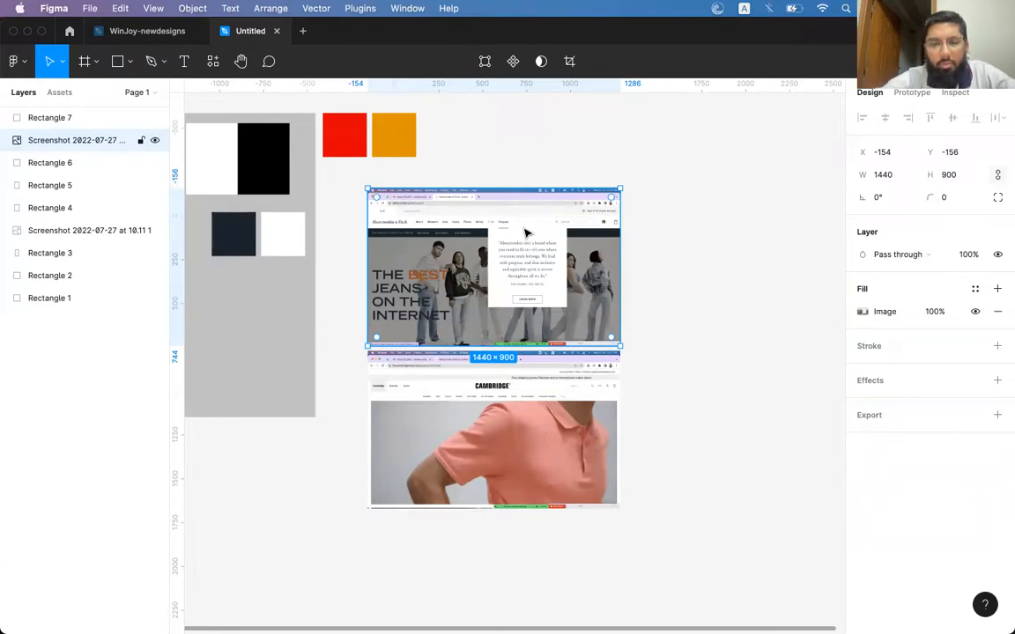
key(Delete)
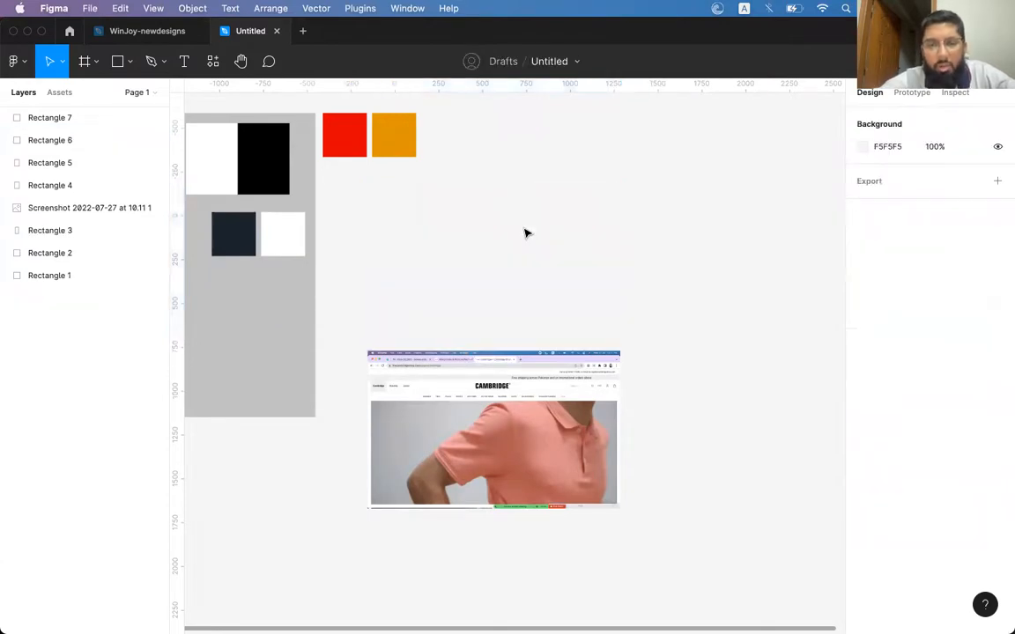
click(510, 468)
key(Delete)
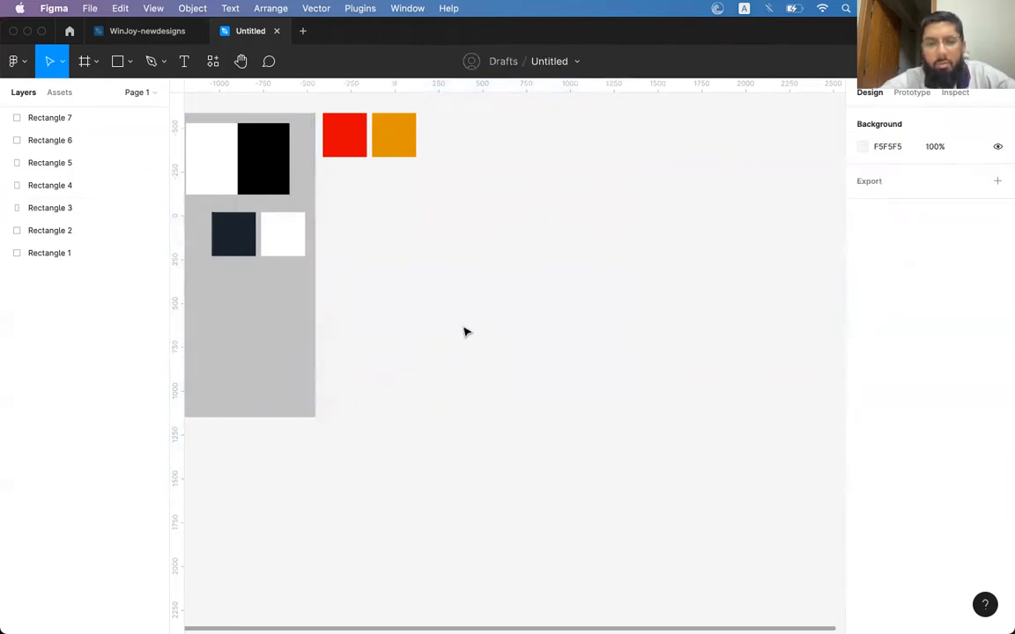
scroll(466, 332, up, 2)
click(409, 186)
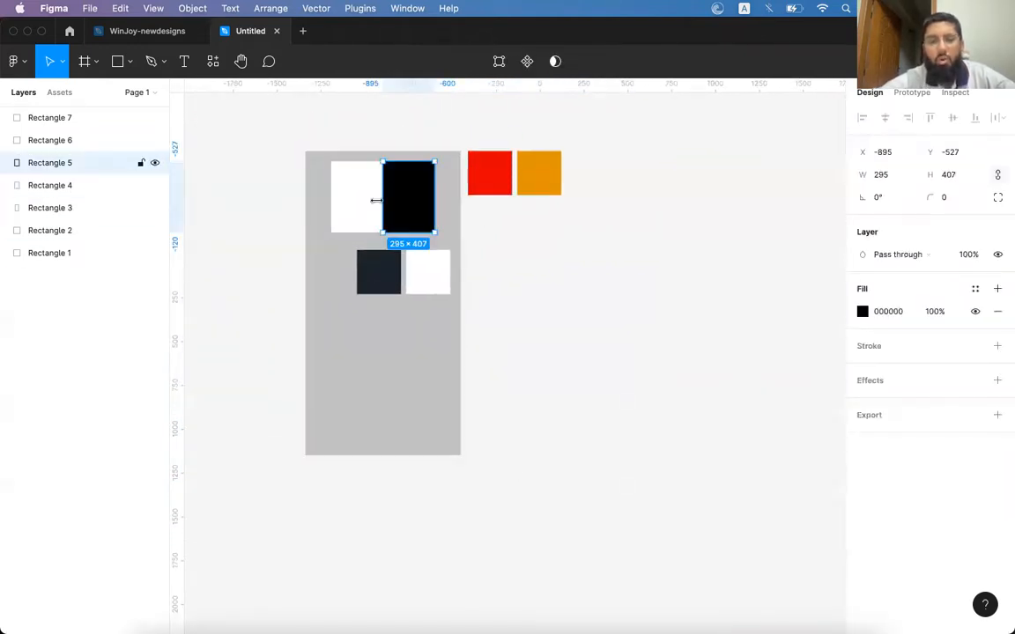
click(535, 261)
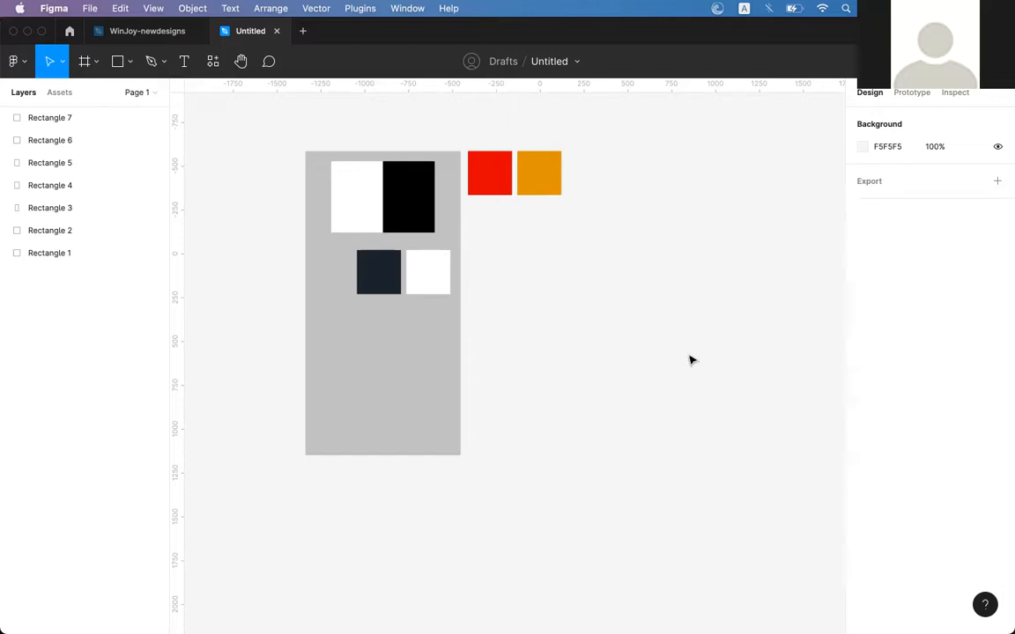
scroll(691, 360, right, 5)
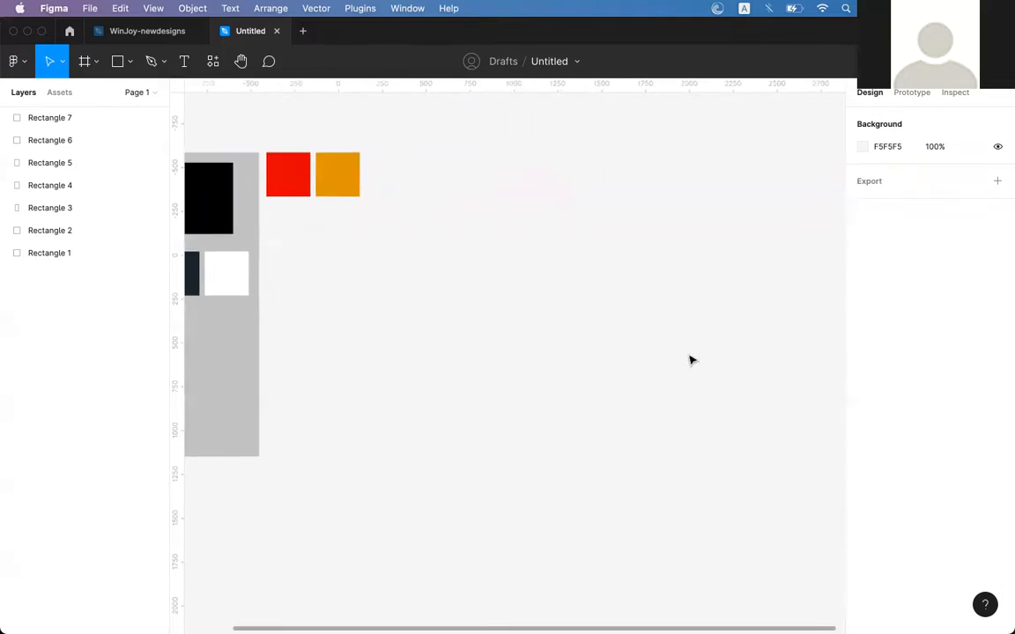
scroll(690, 359, right, 2)
scroll(689, 357, left, 2)
scroll(689, 357, up, 1)
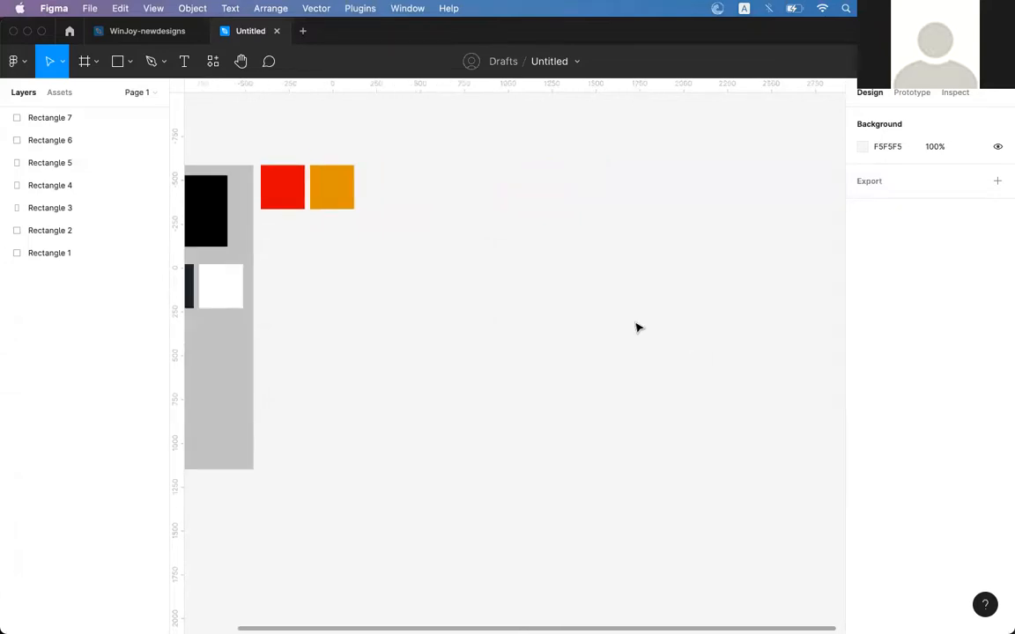
Step: Switch to Chrome and open behance.net in a new tab
key(super+Tab)
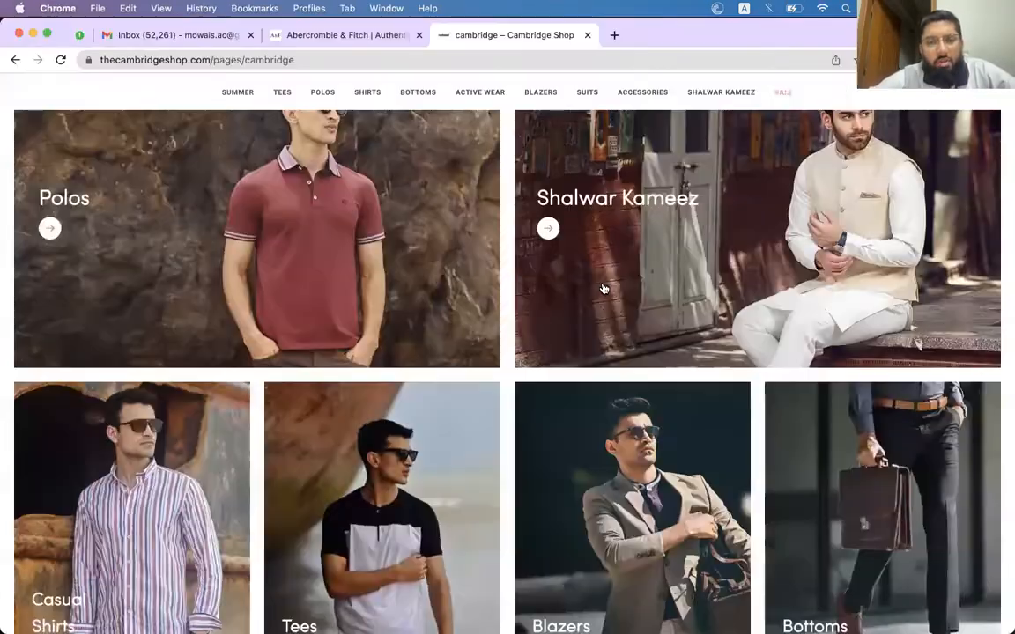
click(614, 35)
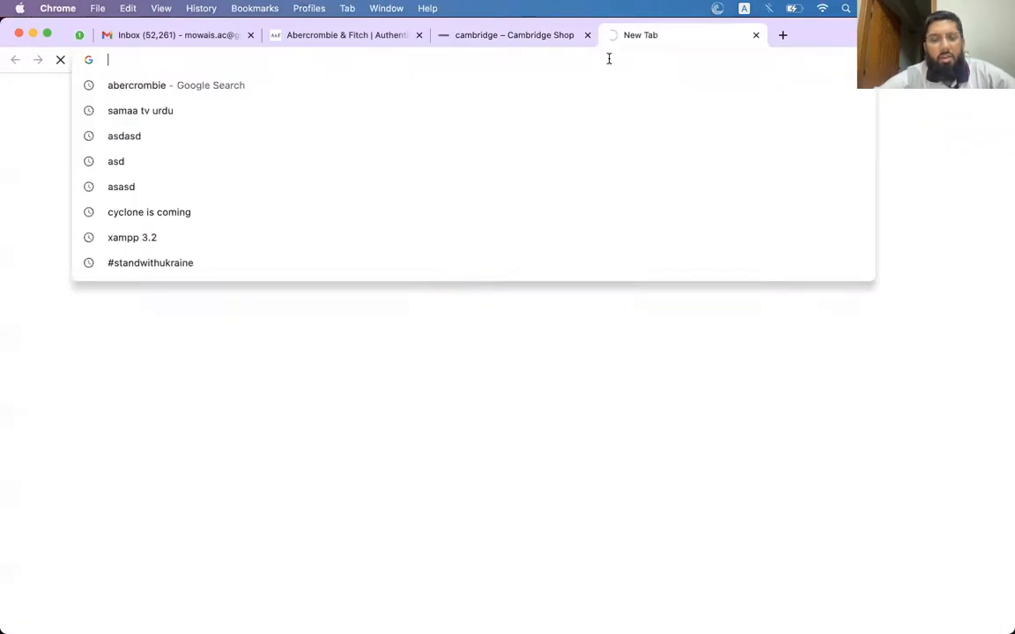
text(behance)
key(Return)
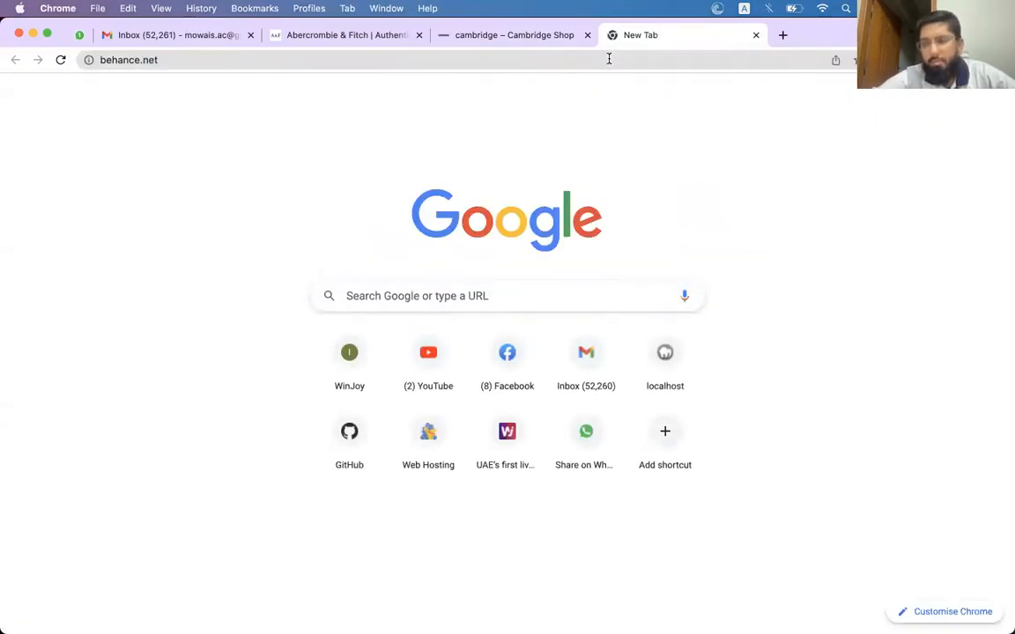
key(super+Tab)
key(super+Tab)
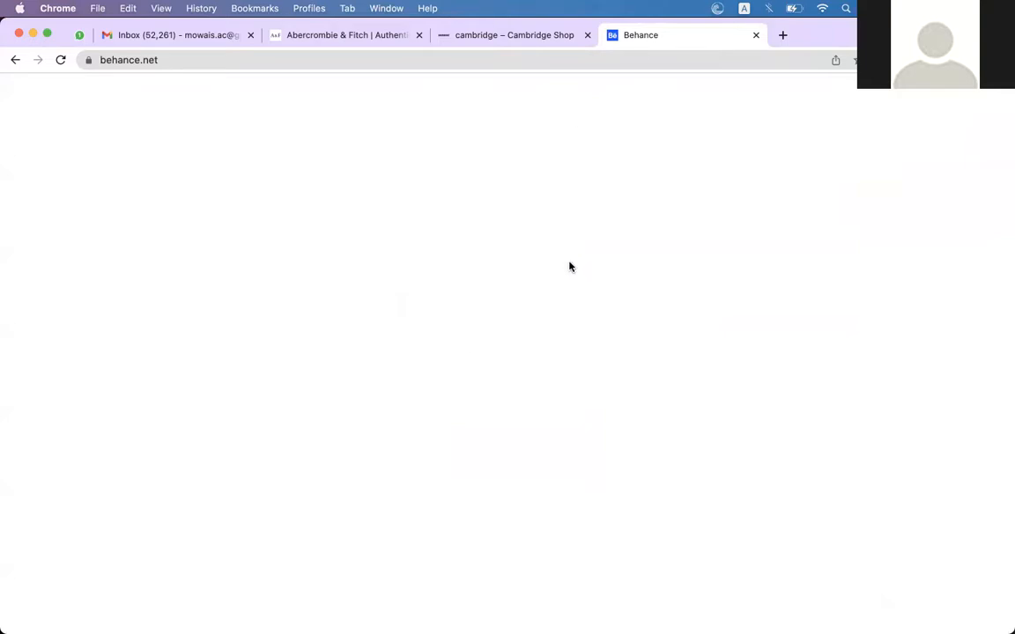
click(536, 40)
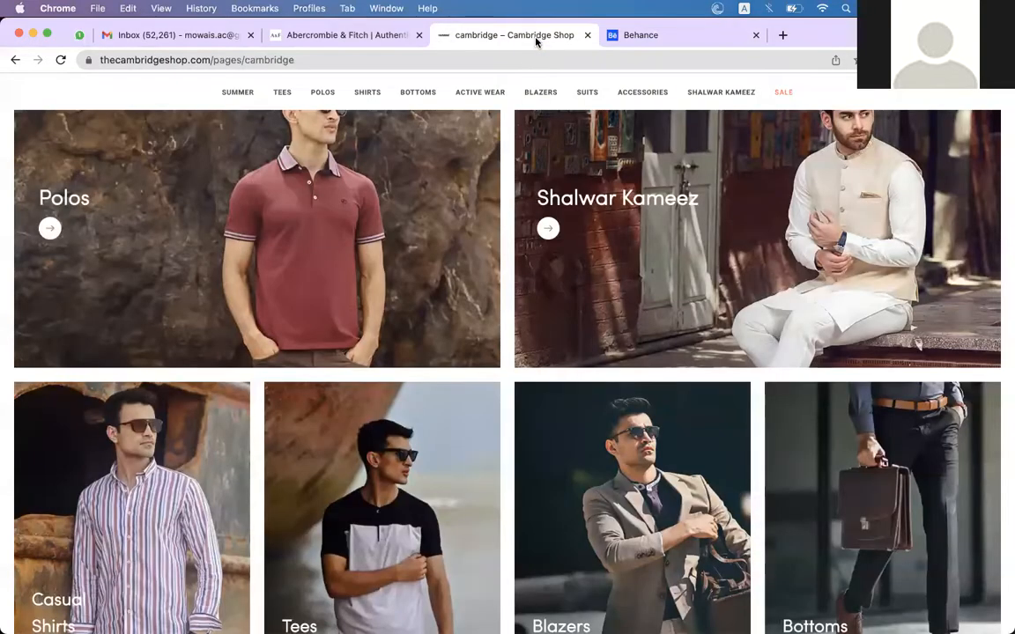
click(661, 36)
click(646, 60)
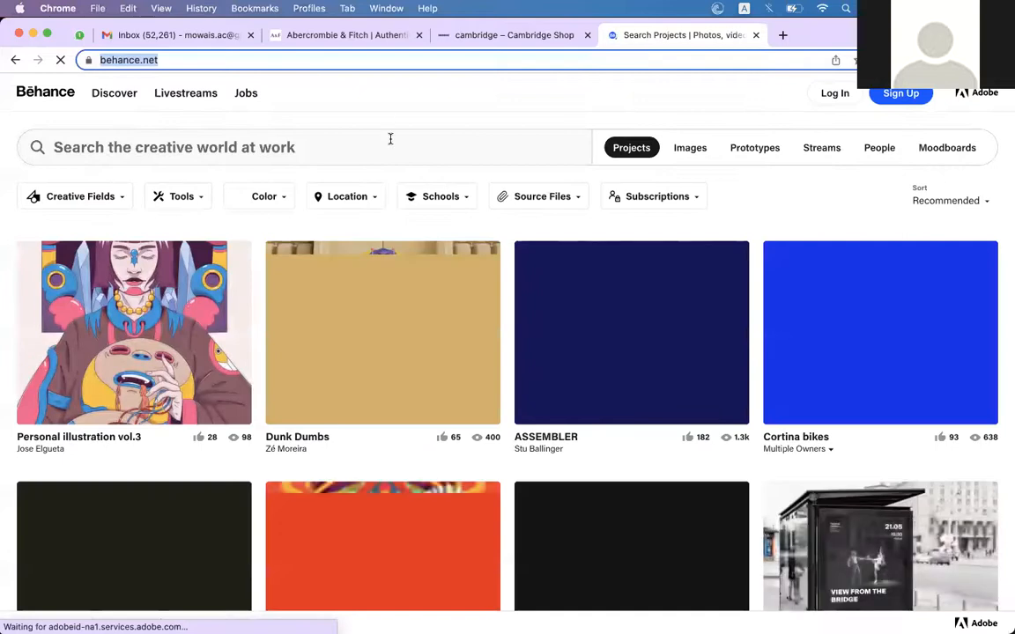
Step: Search Behance for "restaurant website design"
click(469, 146)
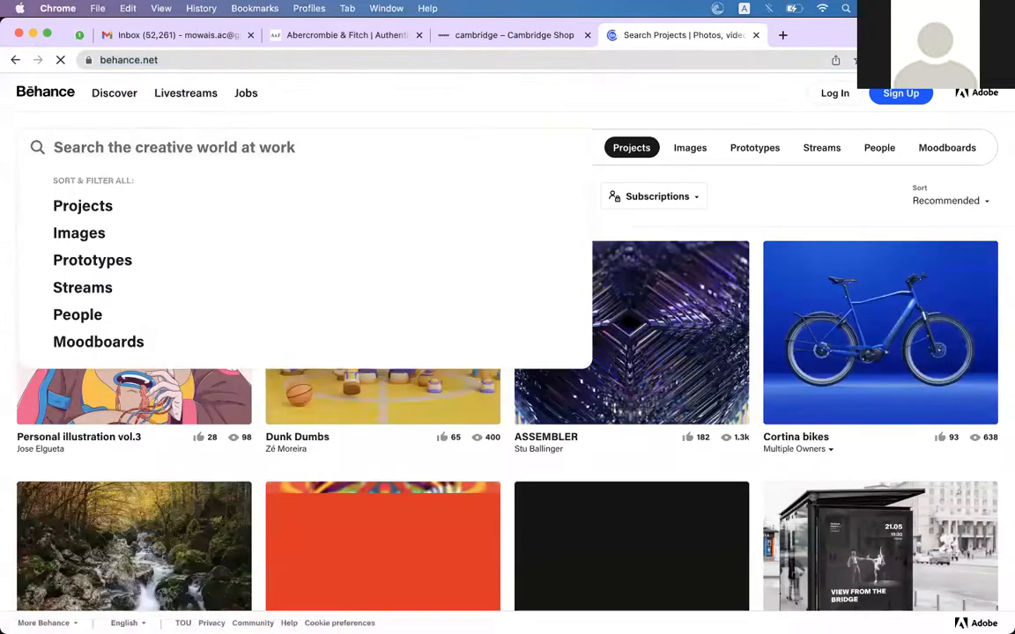
text(restaurant website)
key(BackSpace)
key(BackSpace)
text(ite design)
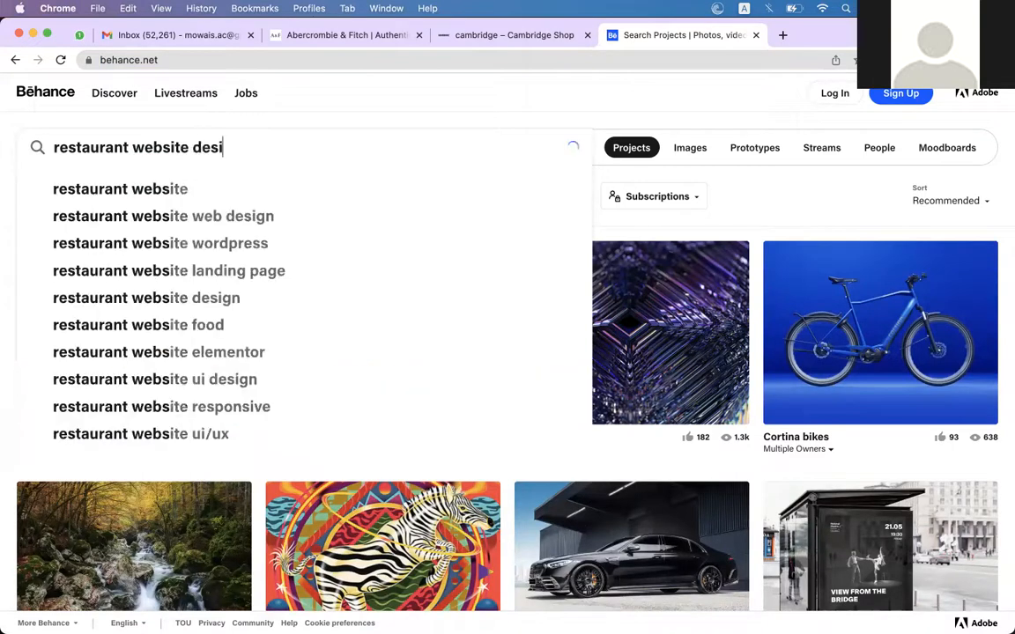
key(Return)
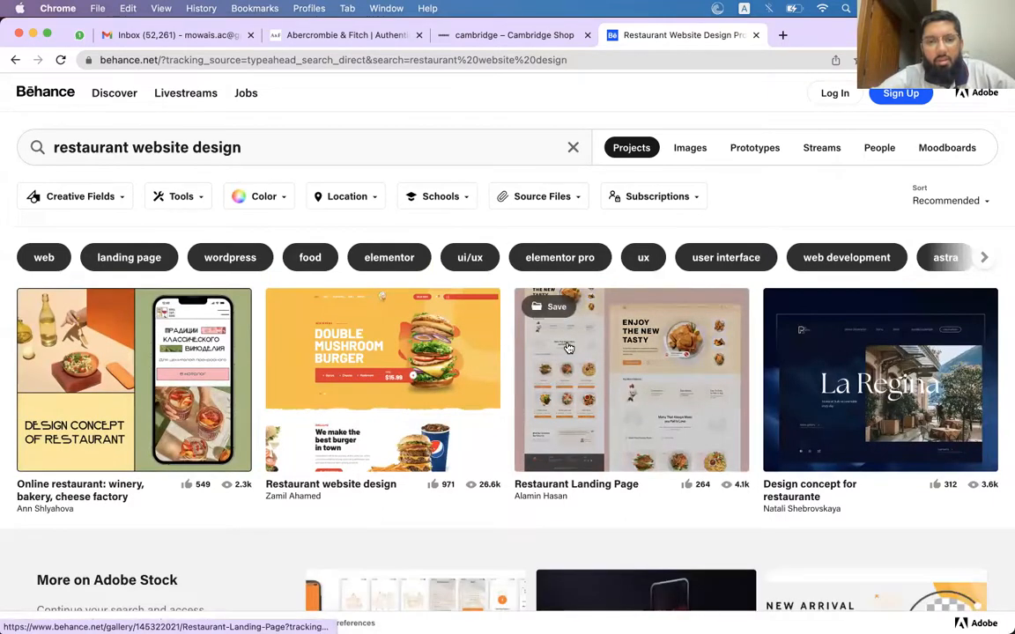
Step: View the Restaurant Landing Page project, close it and open the Restaurant website design project with the double mushroom burger
click(568, 348)
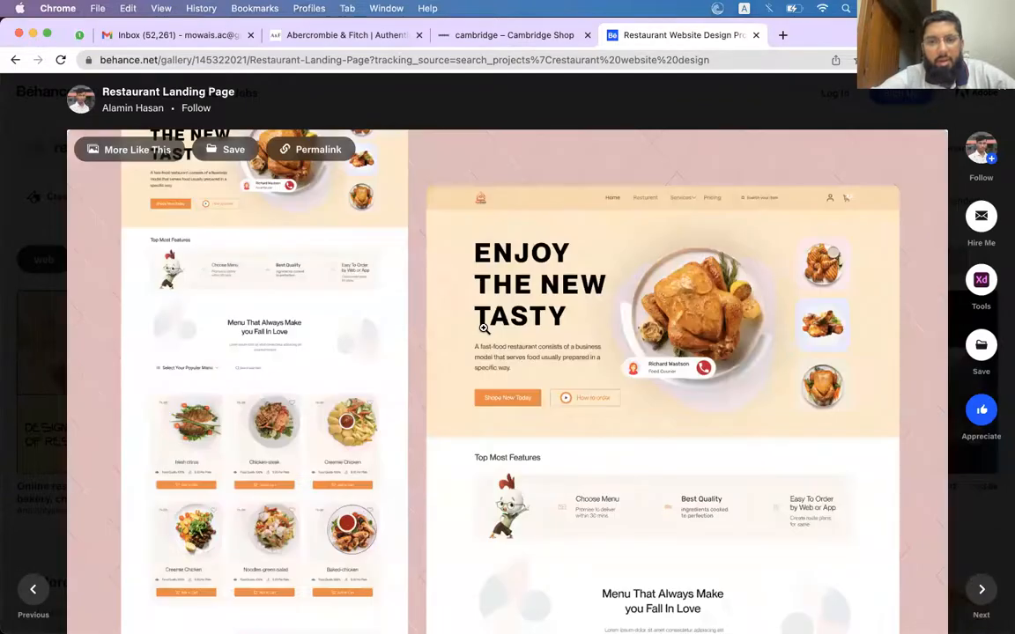
key(Escape)
click(435, 302)
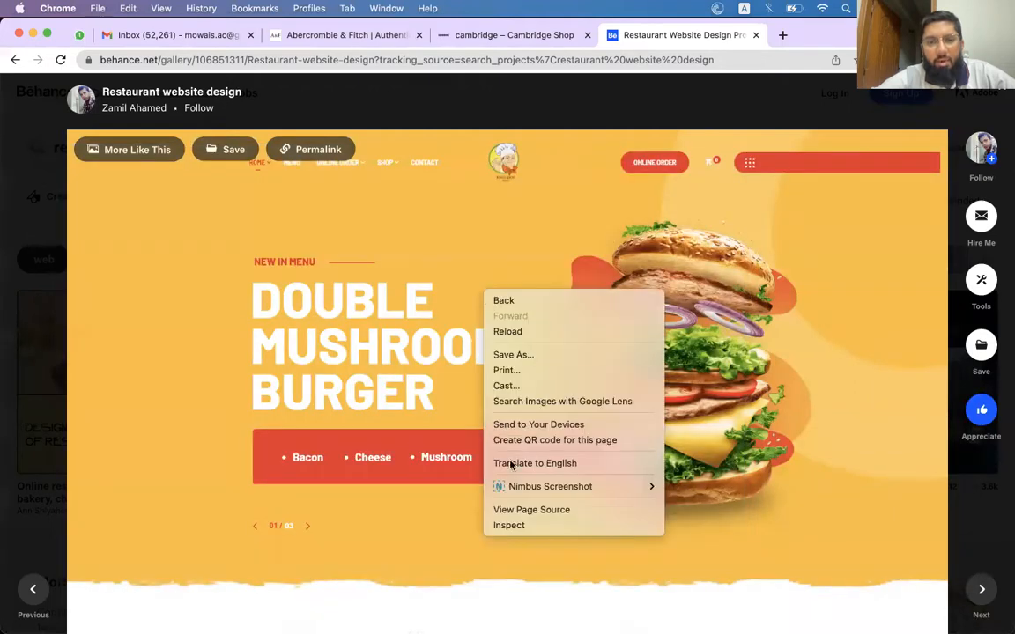
Step: Inspect the double mushroom burger design and open its source PNG image in a new tab
click(518, 526)
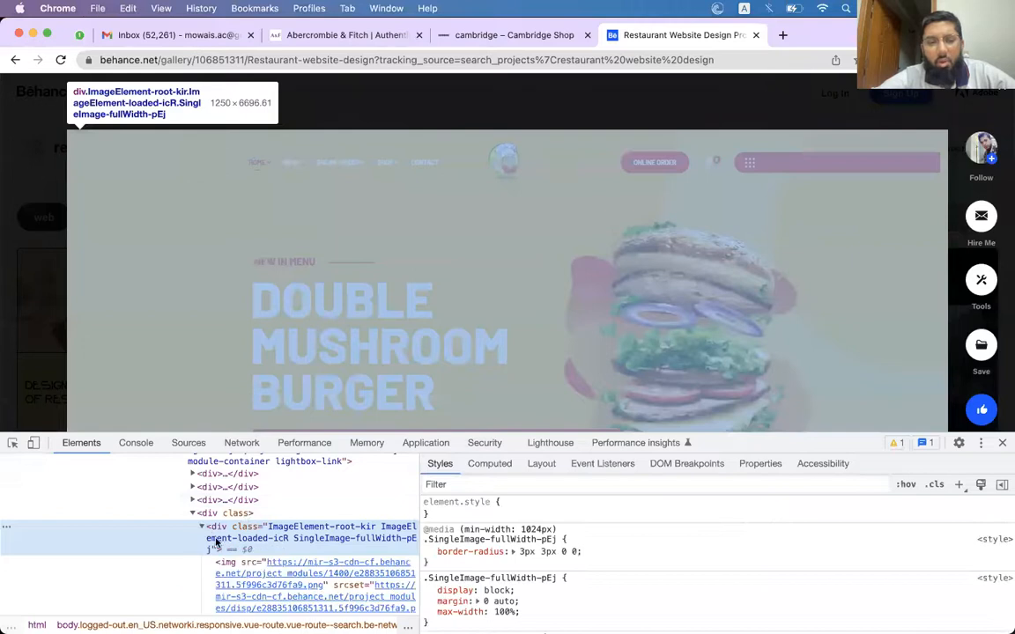
right_click(301, 572)
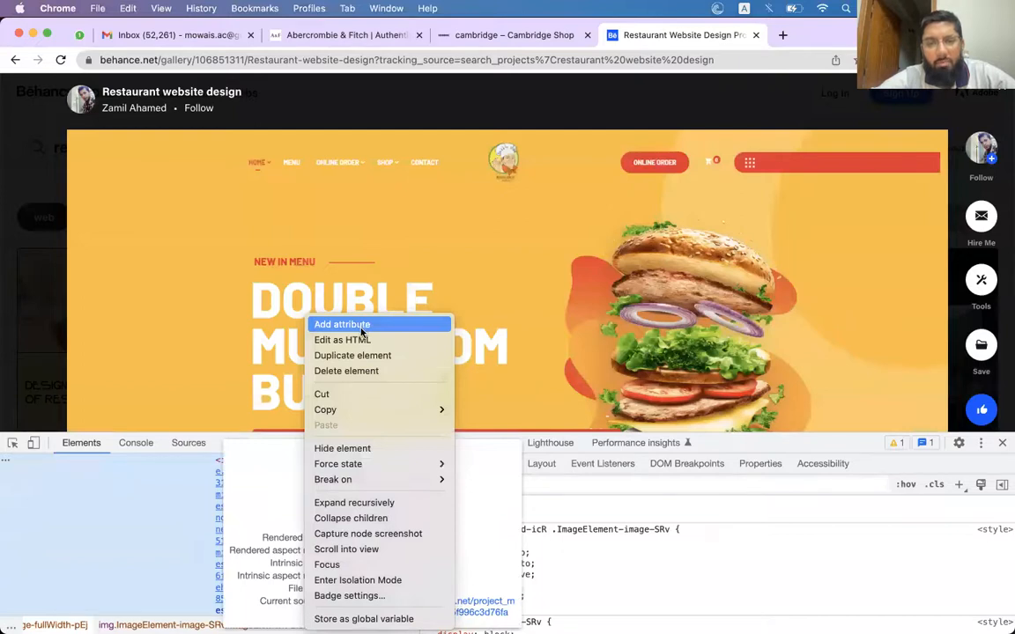
click(122, 538)
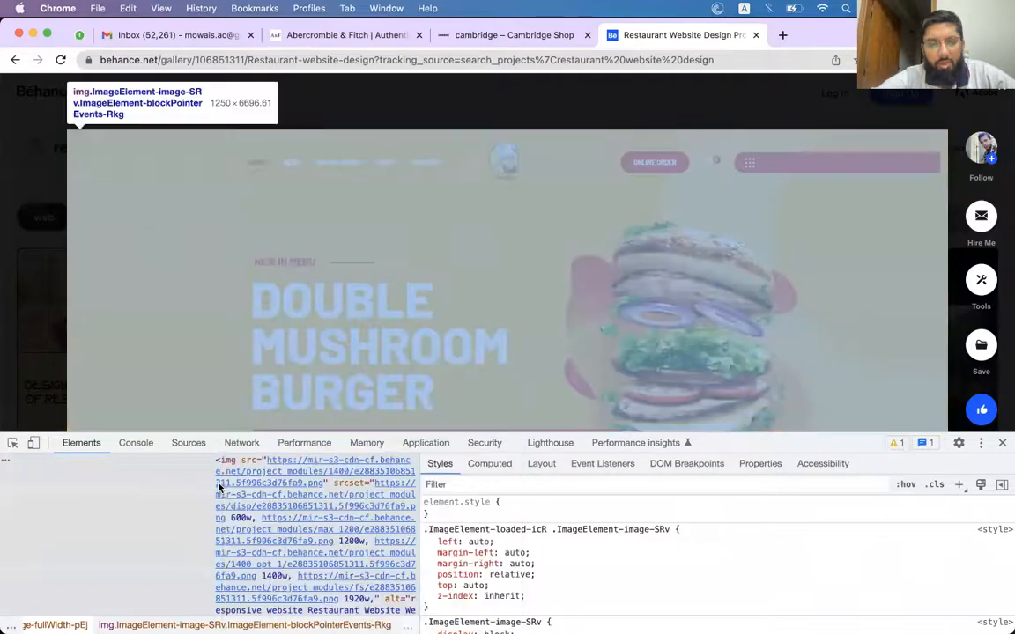
right_click(220, 487)
click(285, 273)
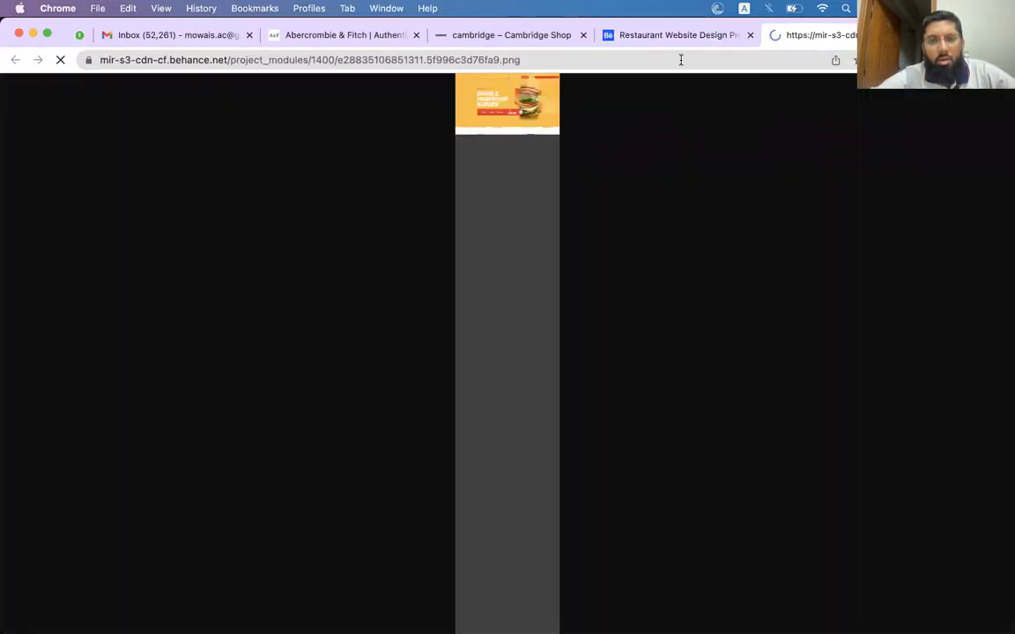
Step: Copy the full burger website design image, switch to Figma and paste it onto the canvas
click(509, 117)
right_click(508, 141)
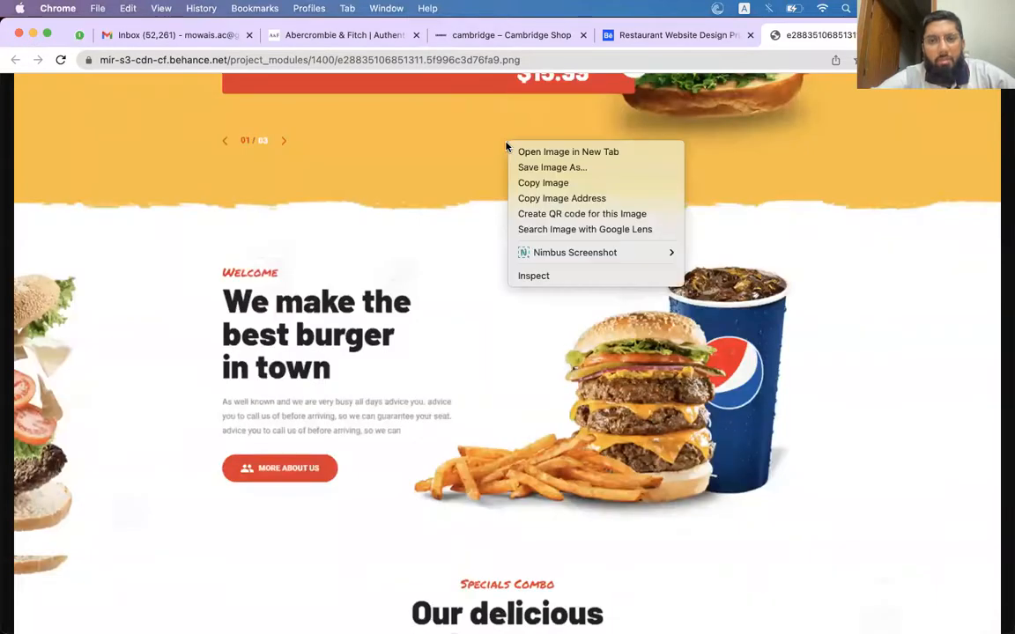
click(526, 181)
key(super+Tab)
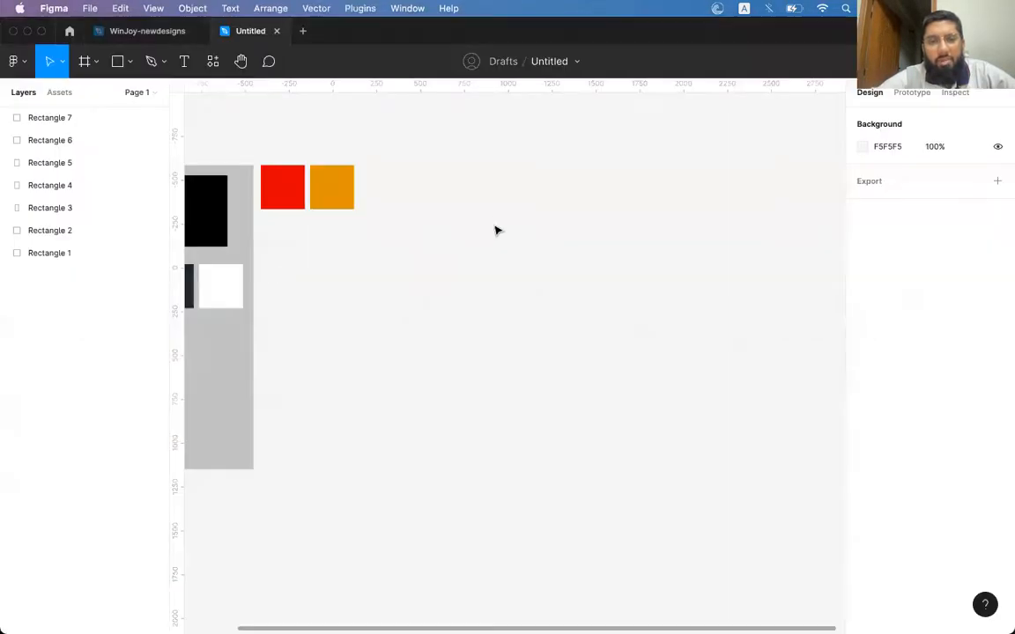
key(super+v)
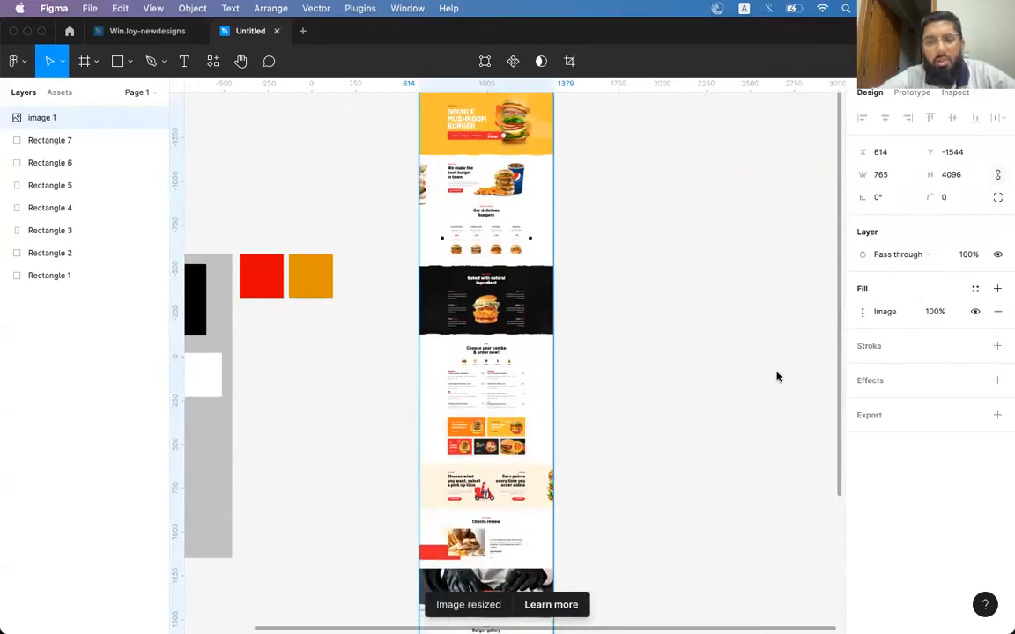
Step: Enlarge the pasted restaurant design proportionally to about 2589 × 13862
click(704, 242)
click(532, 246)
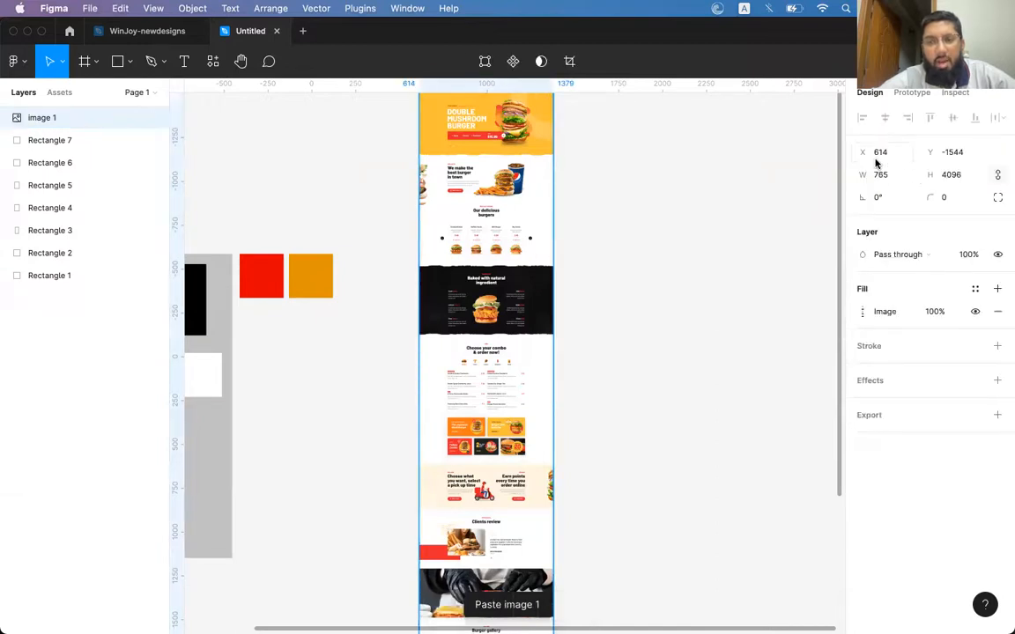
click(881, 175)
click(964, 175)
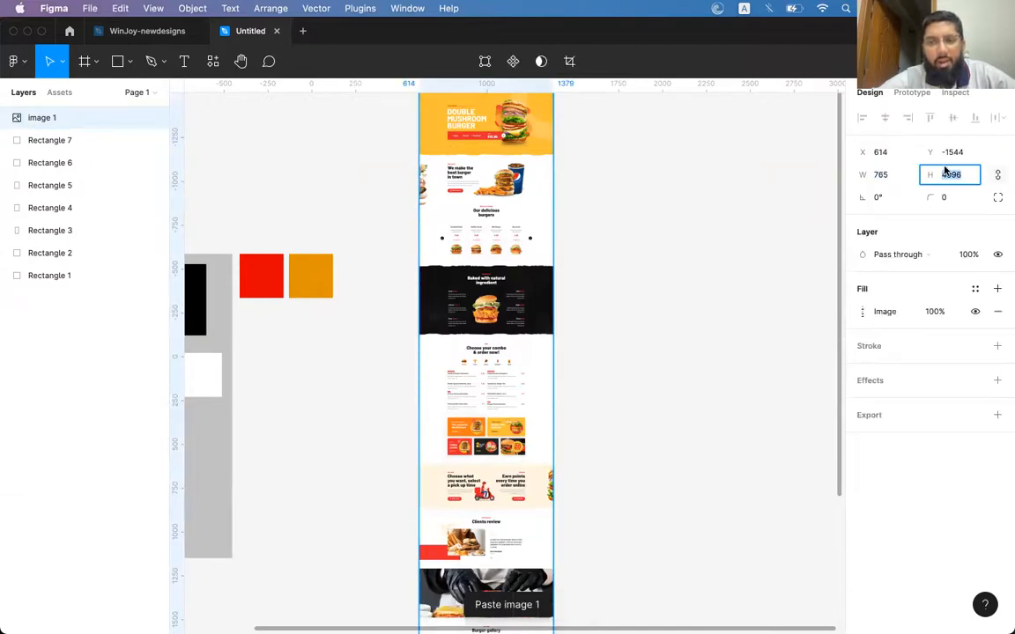
click(501, 208)
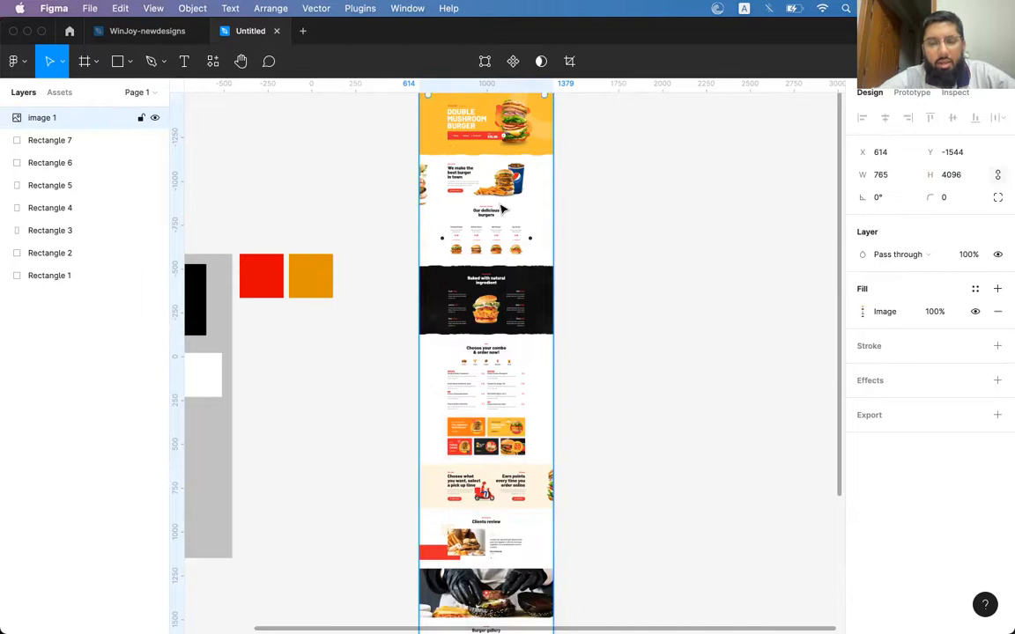
scroll(501, 209, up, 2)
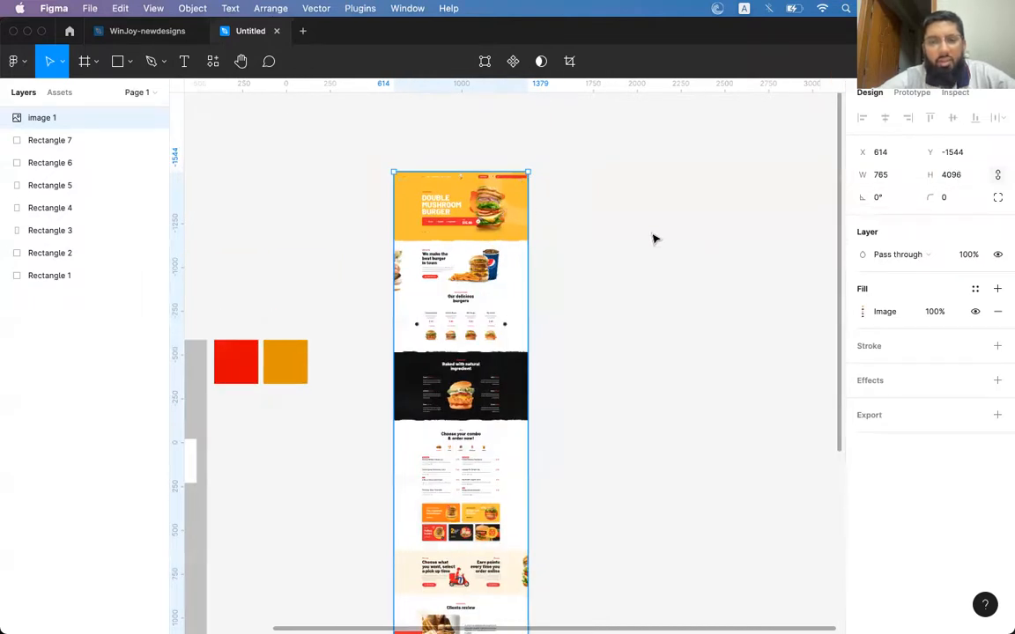
drag(528, 172, 687, 94)
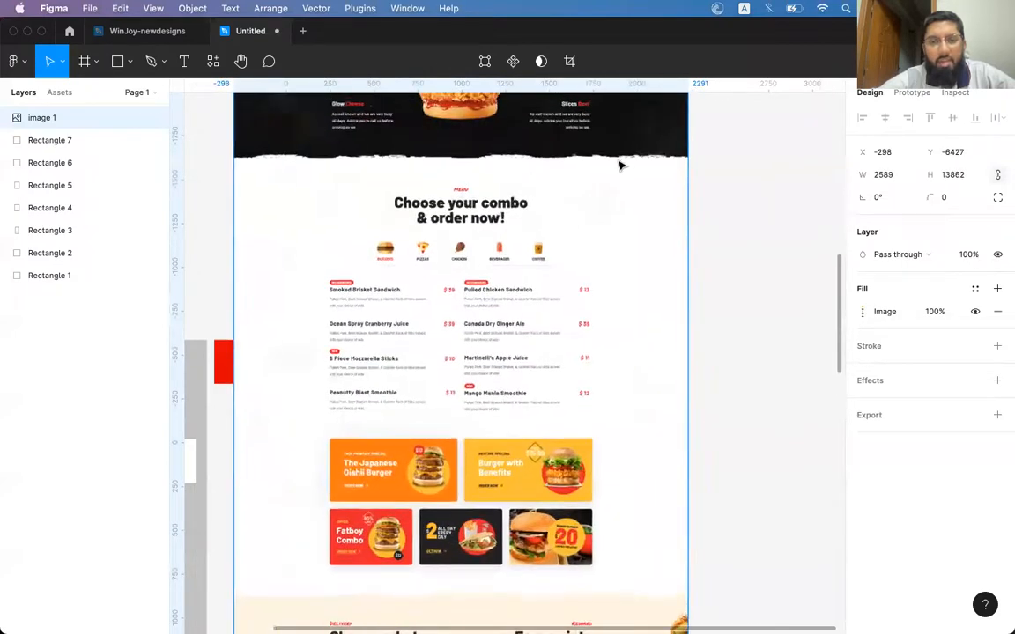
Step: Move the enlarged restaurant design beside the orange square, to about X 282, Y -1714
drag(618, 163, 613, 358)
drag(599, 273, 599, 550)
drag(568, 231, 573, 500)
mouse_move(516, 315)
mouse_down()
mouse_move(516, 381)
mouse_move(517, 312)
mouse_move(517, 322)
mouse_up()
drag(412, 307, 511, 292)
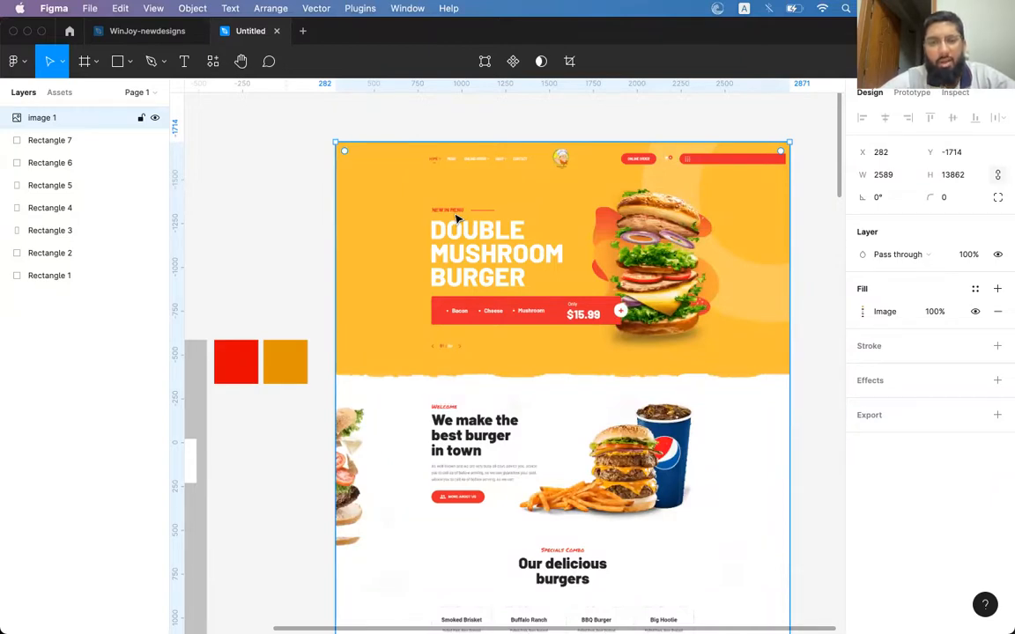
Step: Examine how the red and white text contrasts with the orange background in the burger hero banner
scroll(456, 218, up, 5)
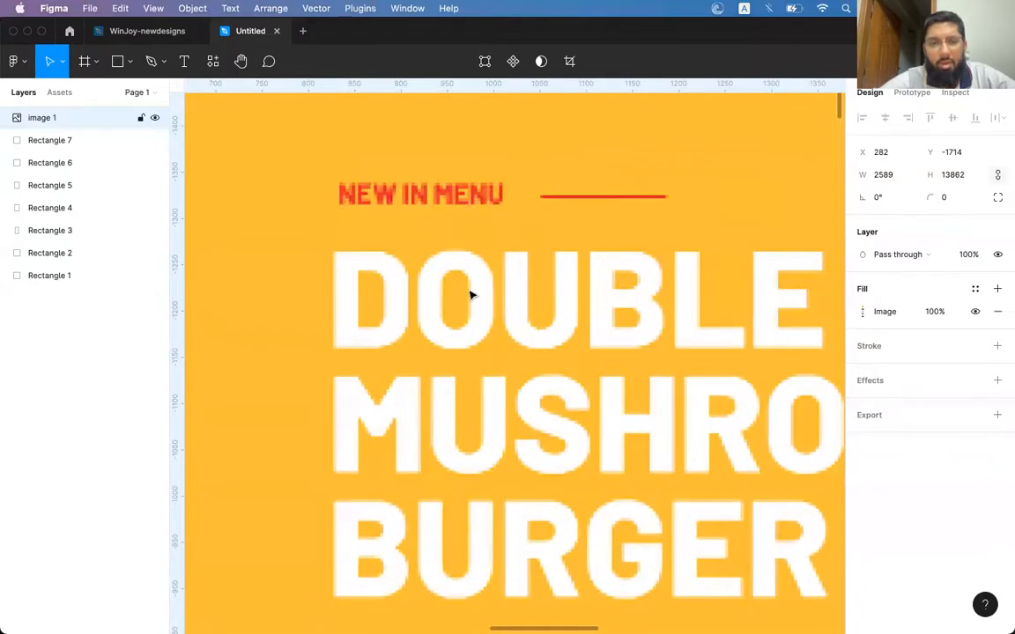
scroll(468, 293, up, 3)
scroll(469, 295, down, 2)
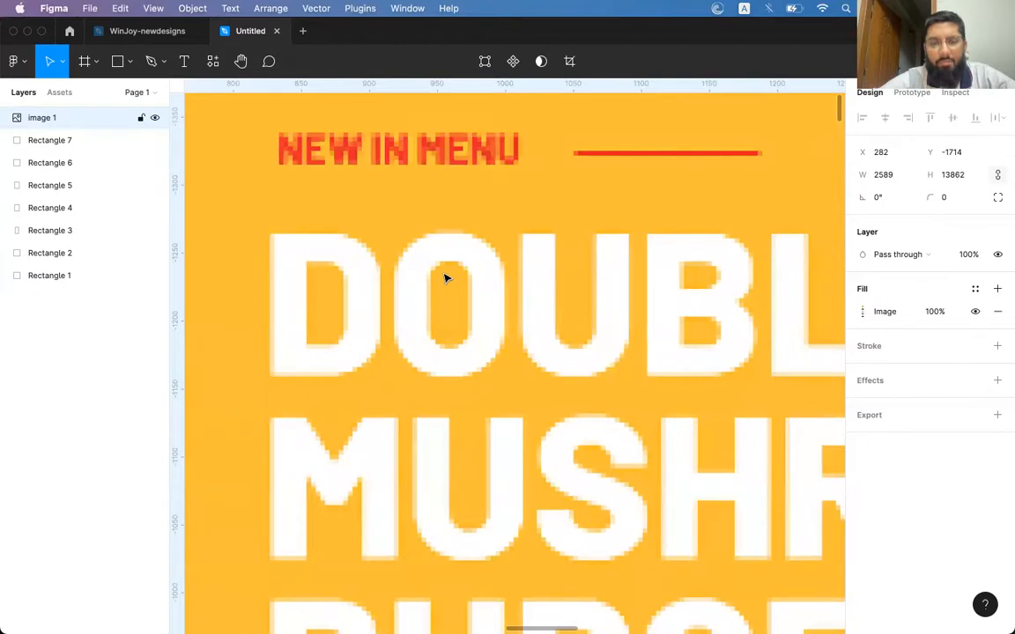
scroll(444, 279, down, 6)
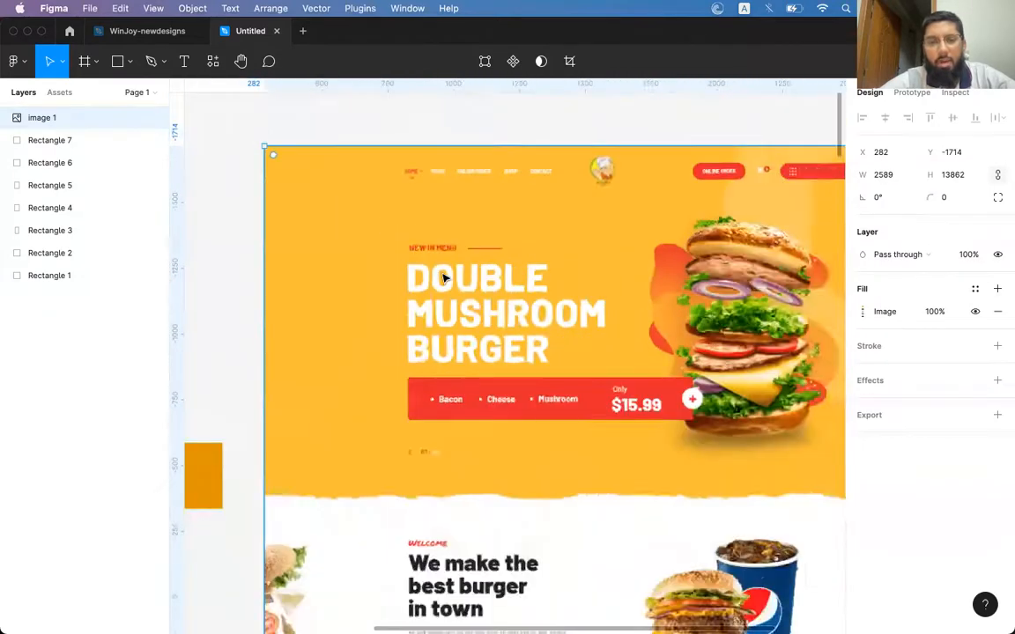
scroll(444, 278, down, 3)
scroll(509, 255, up, 2)
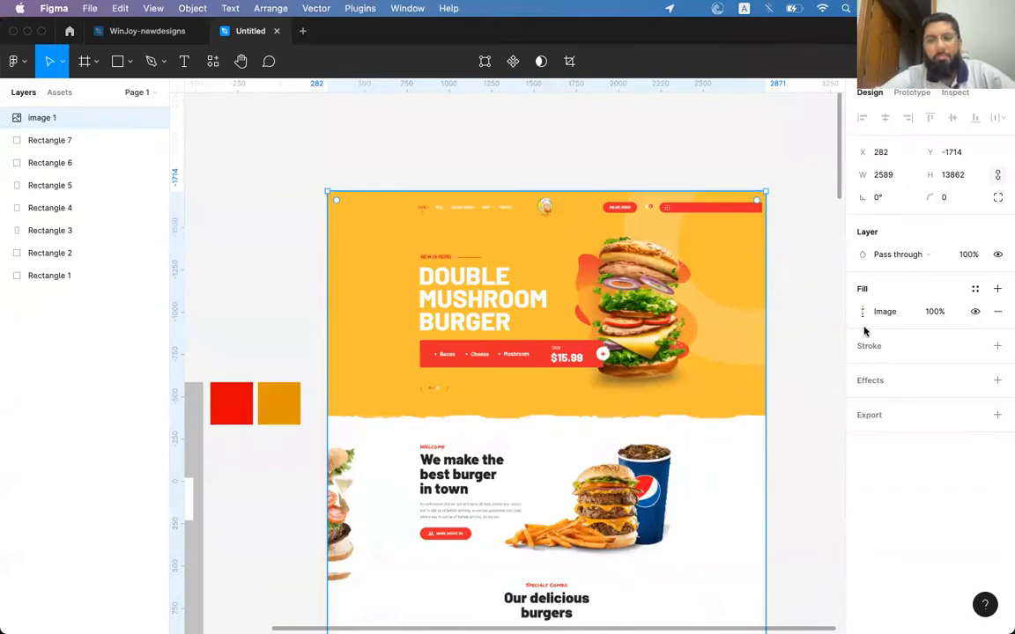
Step: Delete the restaurant design image from the canvas
click(824, 365)
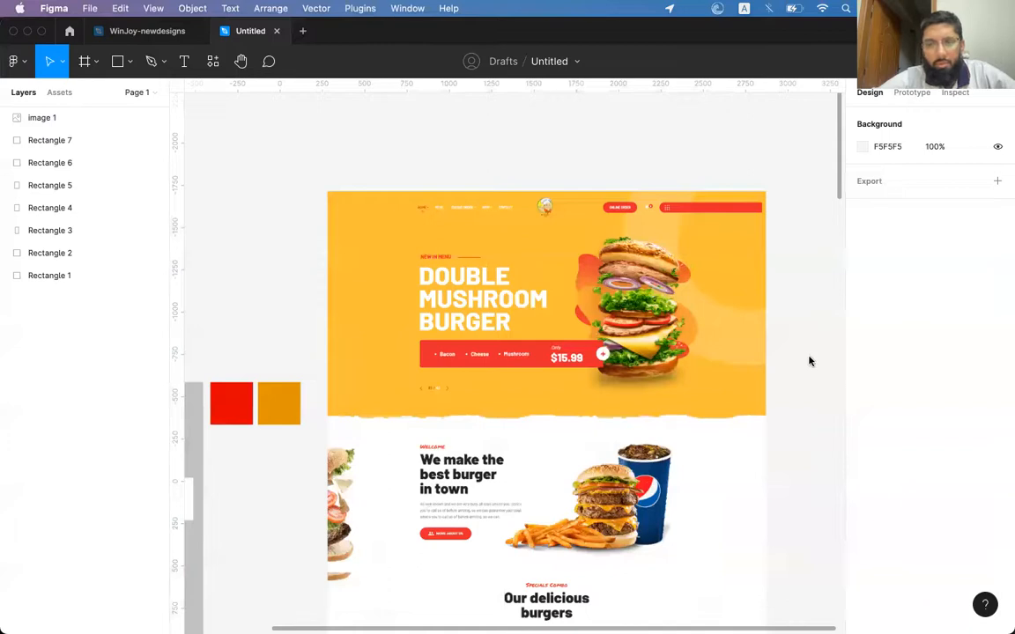
scroll(704, 326, down, 5)
click(604, 288)
key(Delete)
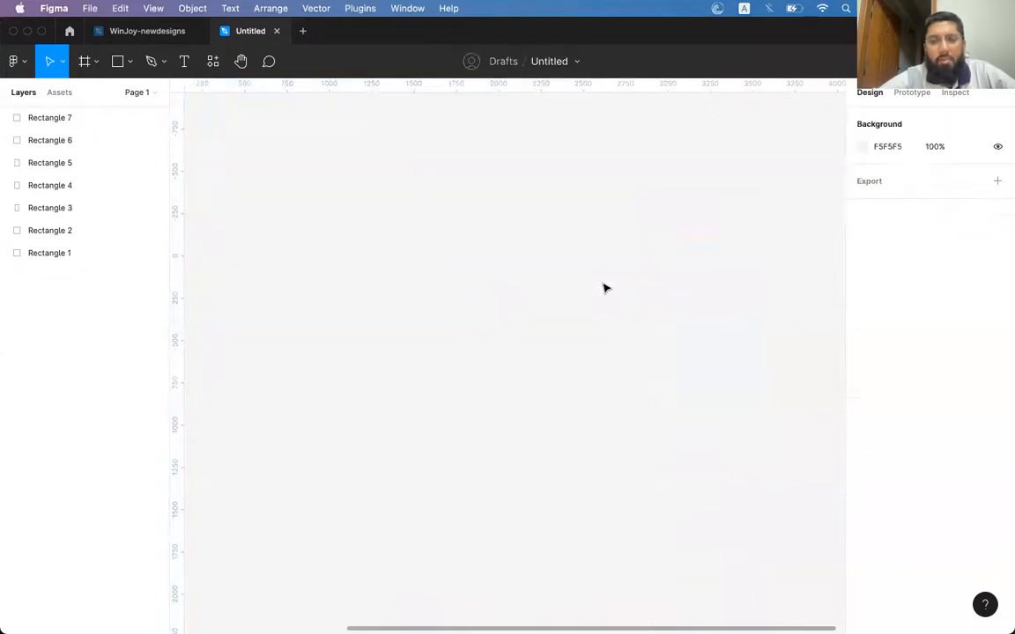
Step: Draw a frame about 2593 × 1785 on the empty canvas beside the orange square
scroll(638, 298, down, 5)
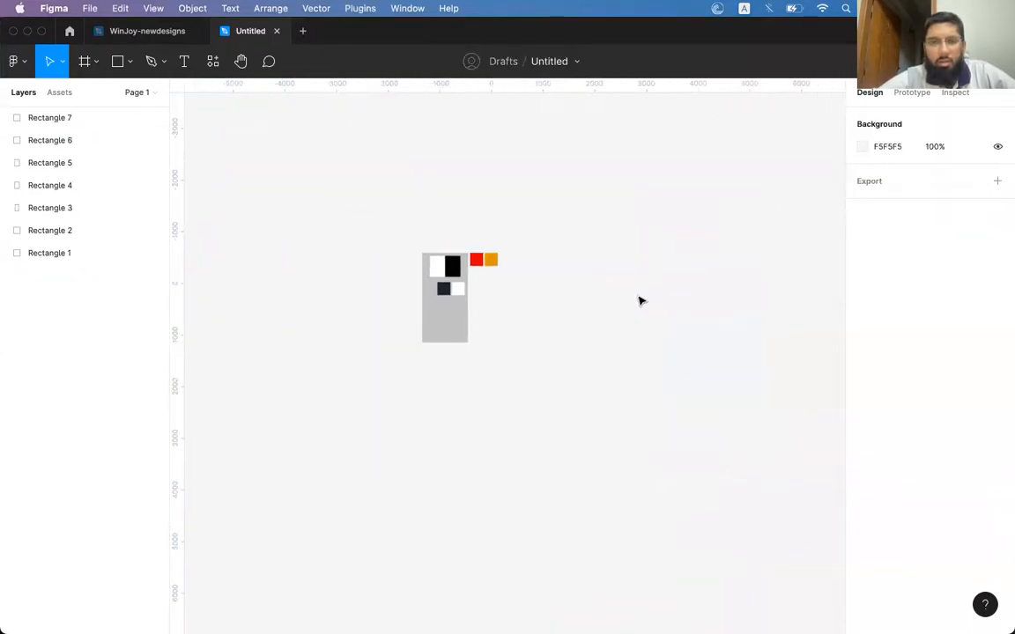
scroll(357, 246, up, 5)
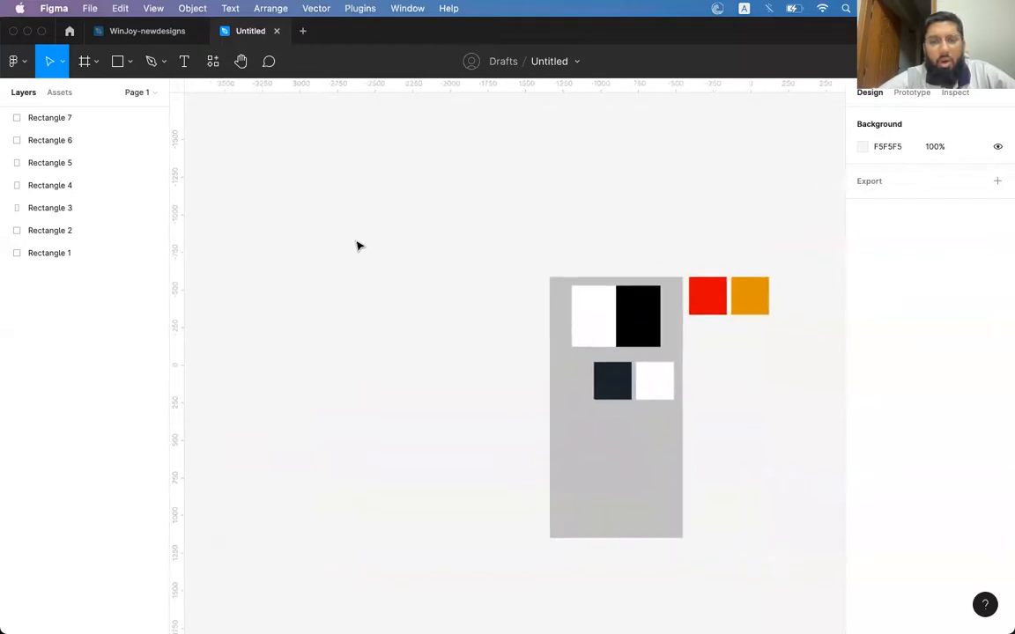
scroll(357, 245, right, 5)
scroll(358, 245, down, 2)
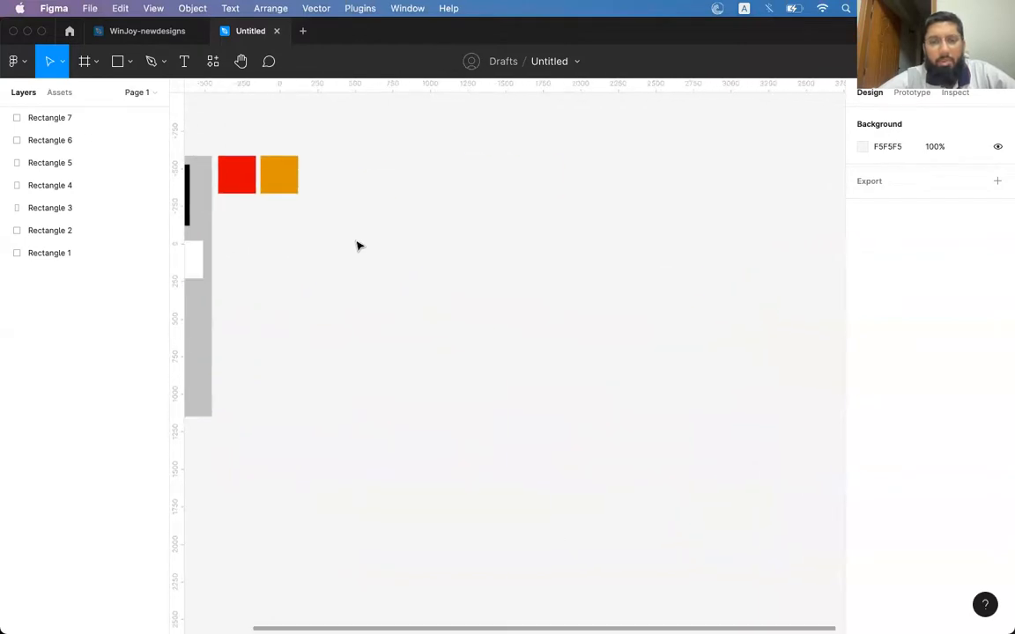
click(85, 60)
drag(357, 157, 744, 423)
Step: Switch to Chrome, close the burger image and Behance tabs, and show the Cambridge Shop page
key(super+Tab)
key(super+Tab)
key(super+shift+Tab)
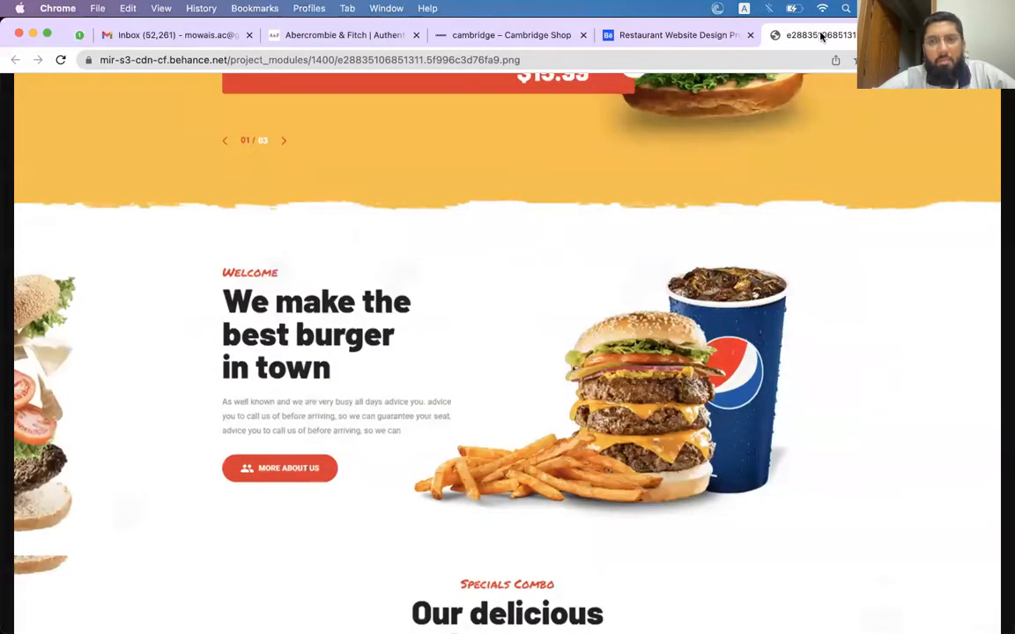
middle_click(820, 36)
middle_click(703, 34)
click(614, 36)
click(566, 67)
click(546, 37)
Step: Open the Shalwar Kameez banner image in its own tab and copy the image
right_click(730, 309)
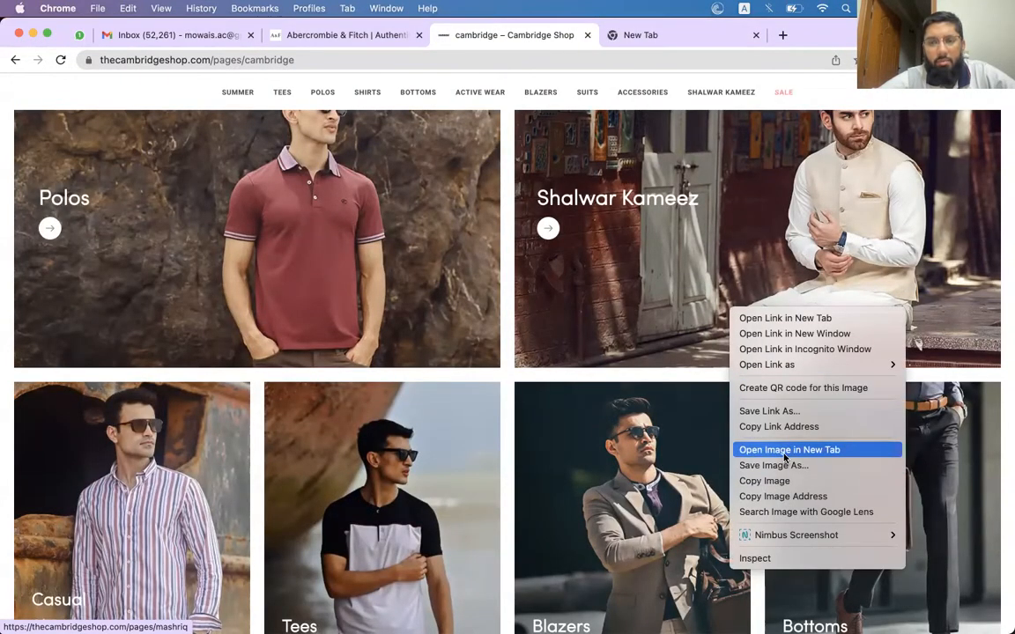
click(784, 451)
key(ctrl+Tab)
right_click(617, 263)
click(617, 263)
right_click(592, 258)
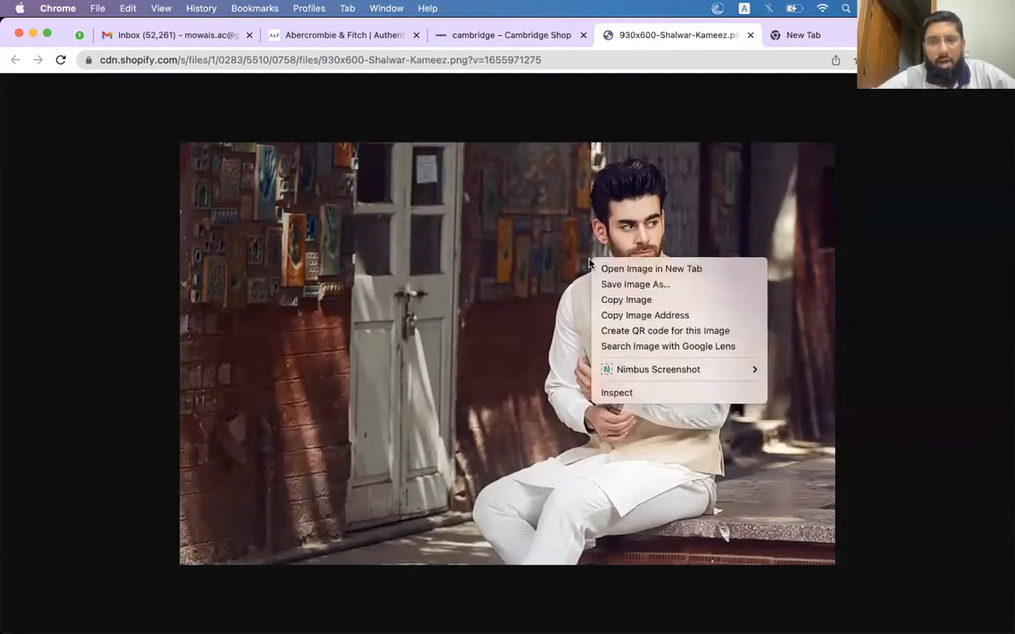
click(626, 300)
Step: Switch to Figma and paste the Shalwar Kameez image into the new frame
key(super+Tab)
key(super+v)
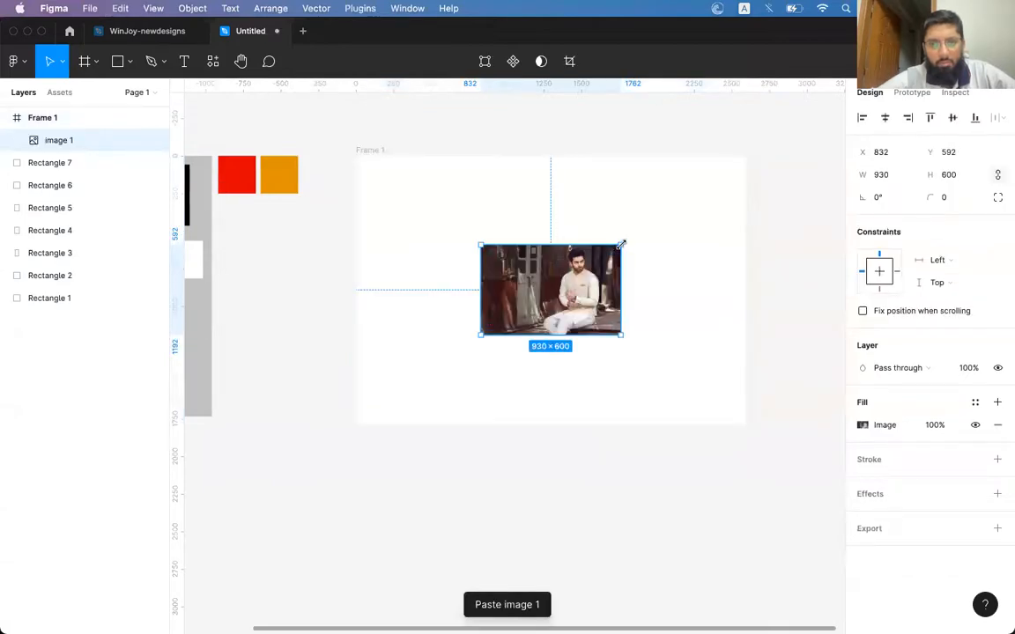
key(shift+0)
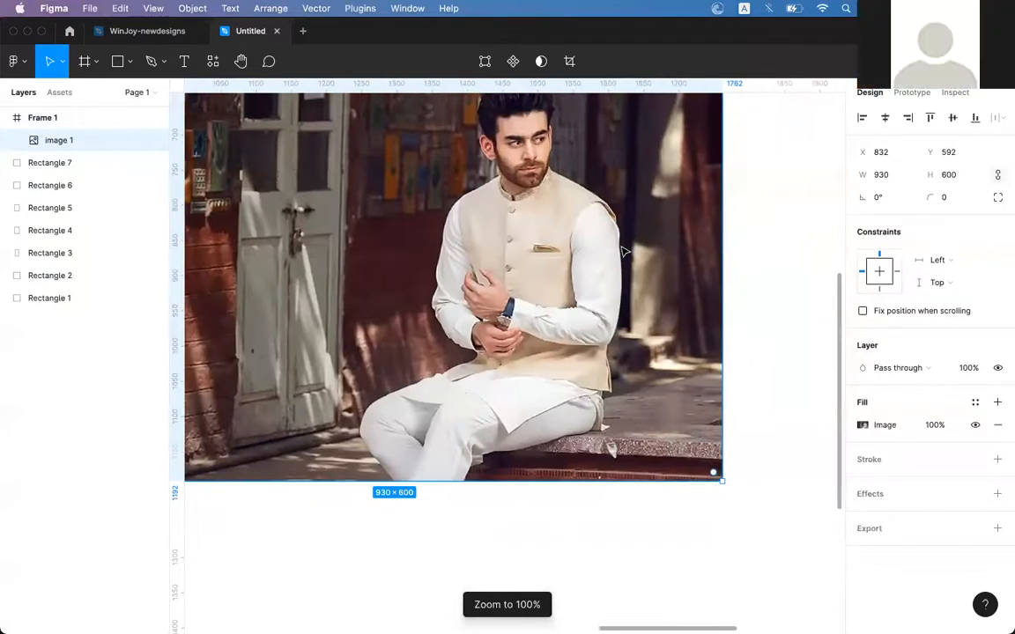
Step: Shrink Frame 1 to about 2227 × 1336 around the pasted photo
scroll(622, 253, down, 5)
click(489, 175)
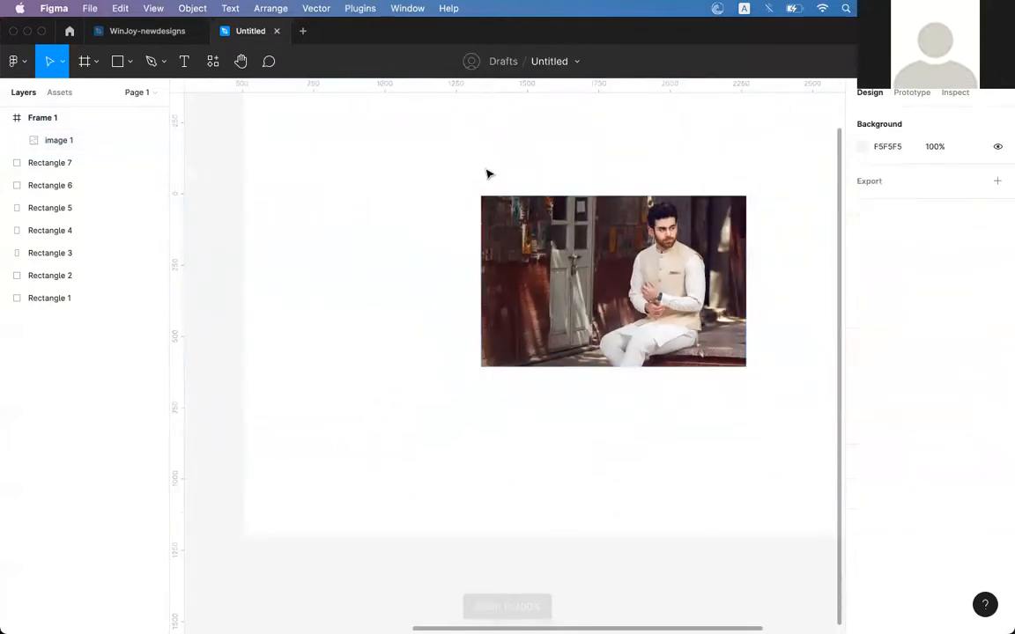
scroll(487, 173, down, 5)
scroll(396, 169, up, 3)
click(264, 177)
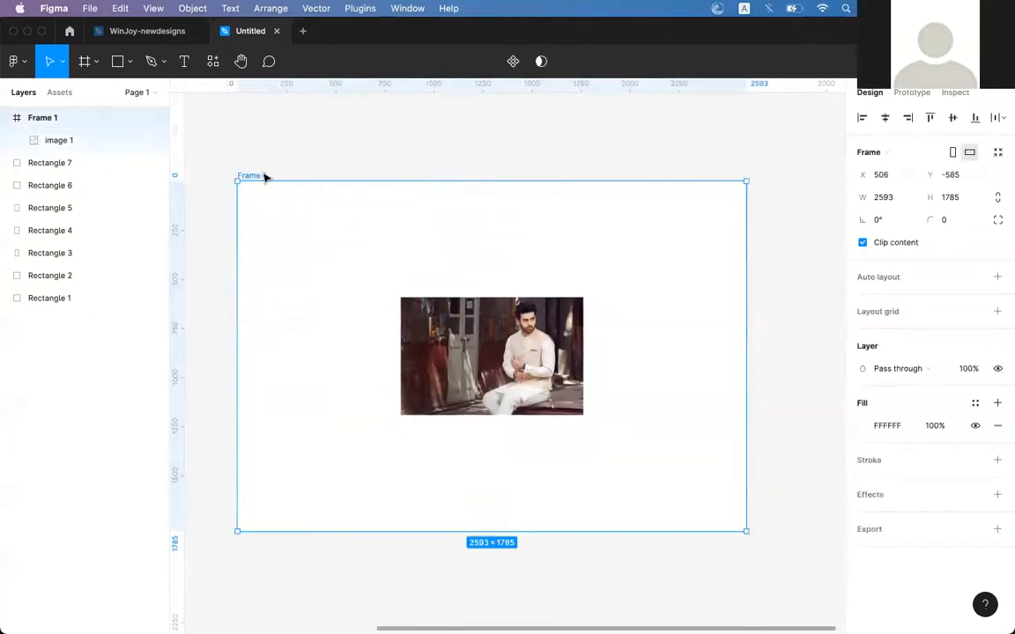
drag(746, 178, 673, 267)
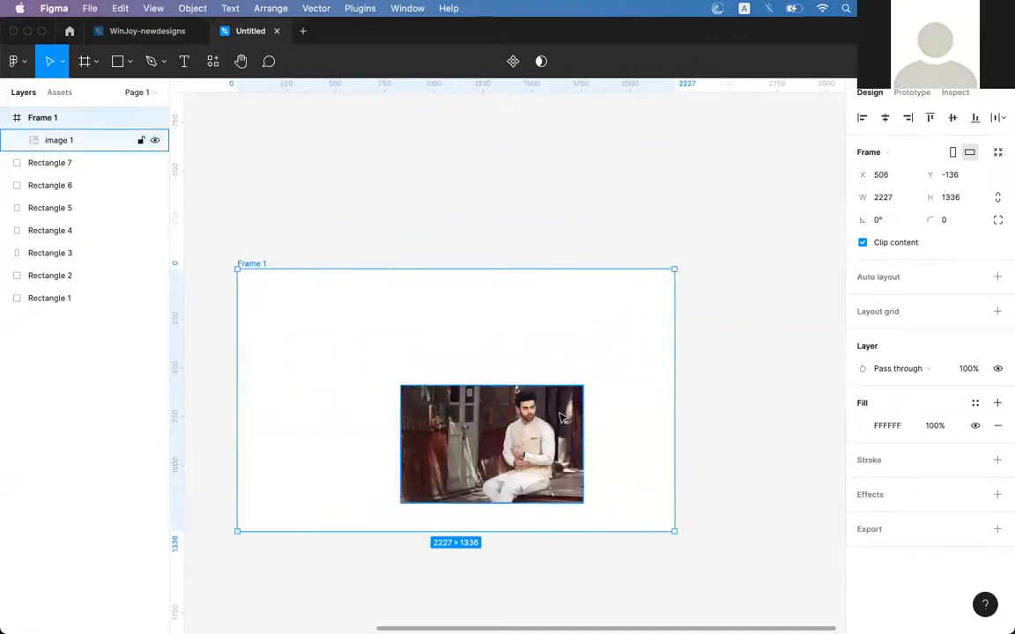
Step: Align the Shalwar Kameez image to the left and top edges of the frame
click(58, 140)
click(863, 122)
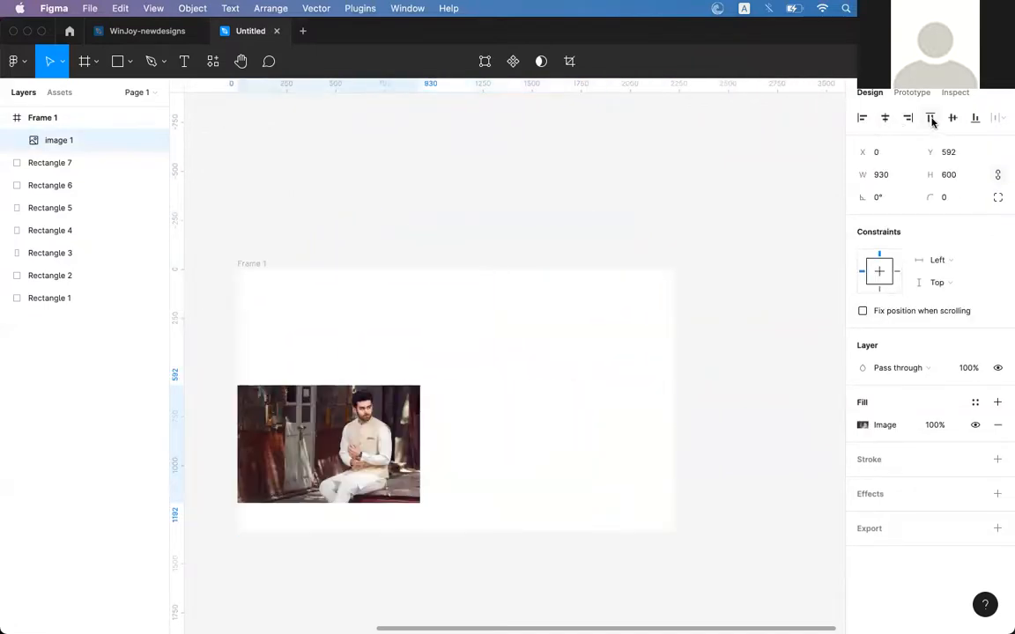
click(932, 122)
scroll(512, 337, down, 3)
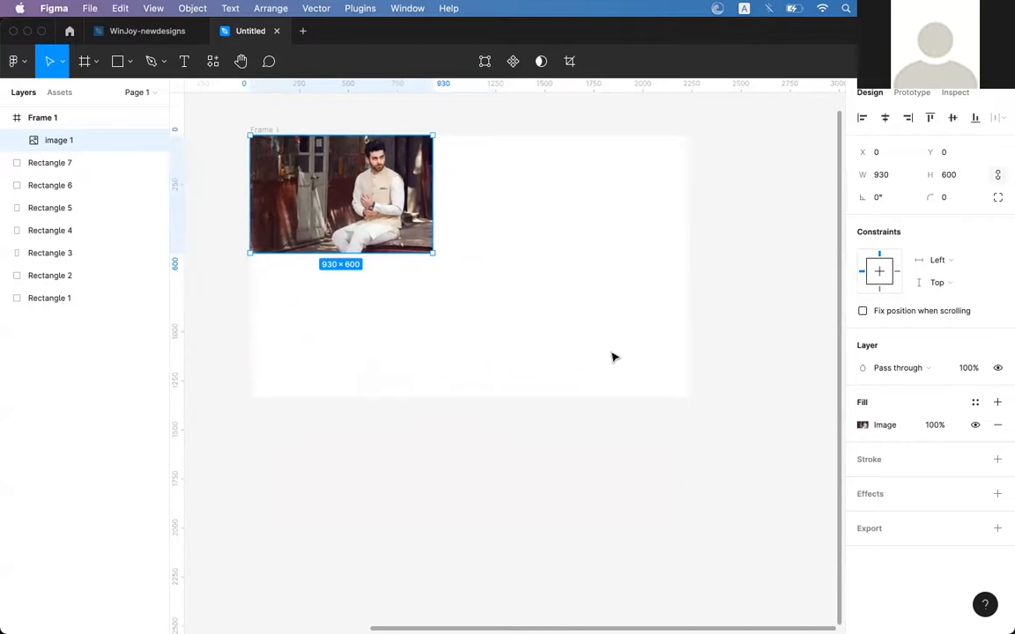
Step: Shrink Frame 1 to 930 × 600 so that it matches the photo's size
click(275, 129)
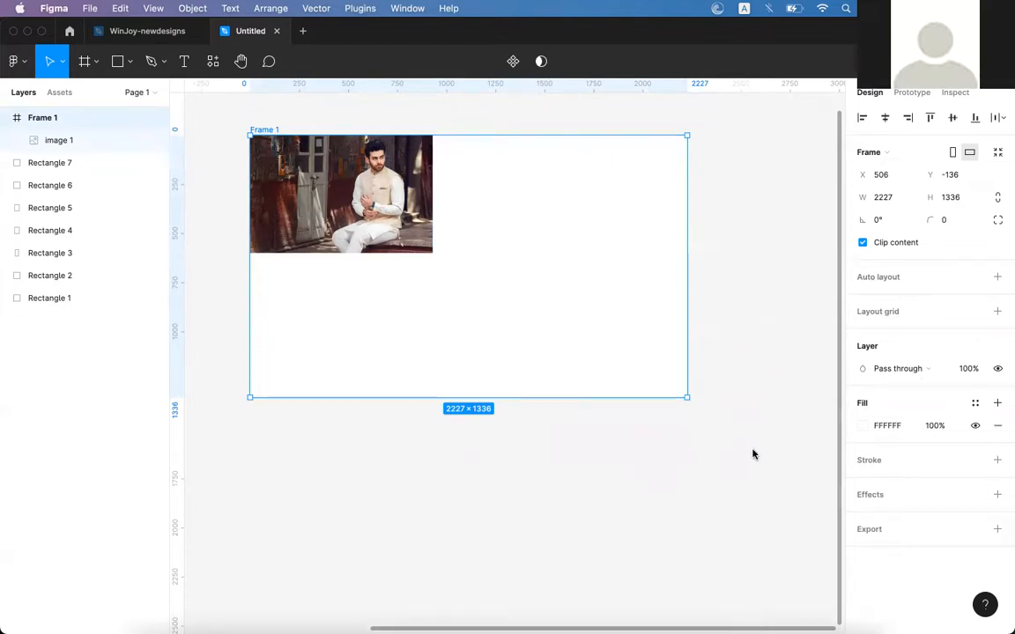
click(662, 451)
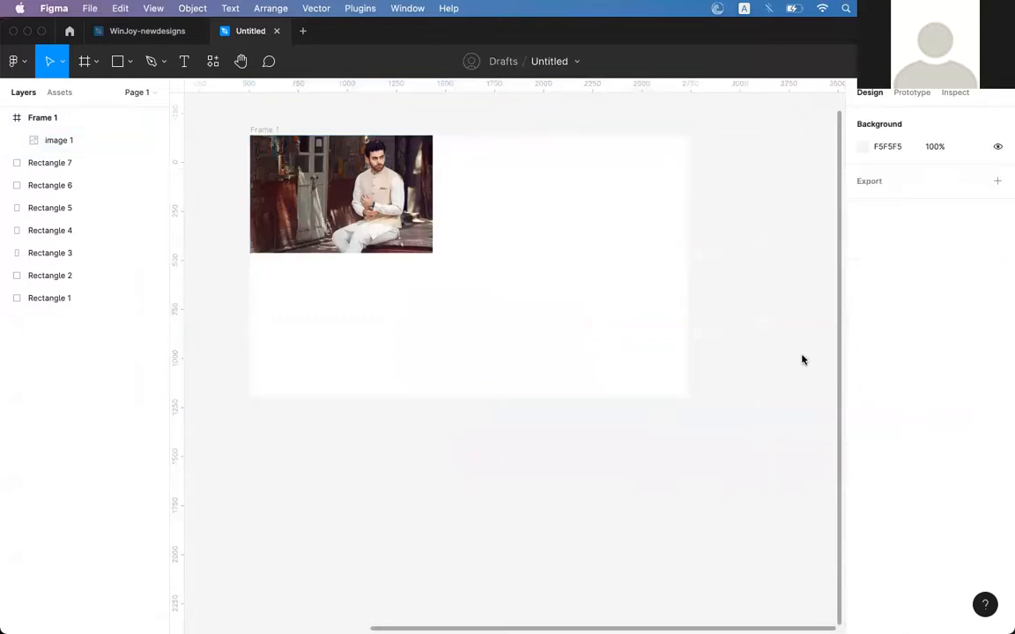
click(376, 239)
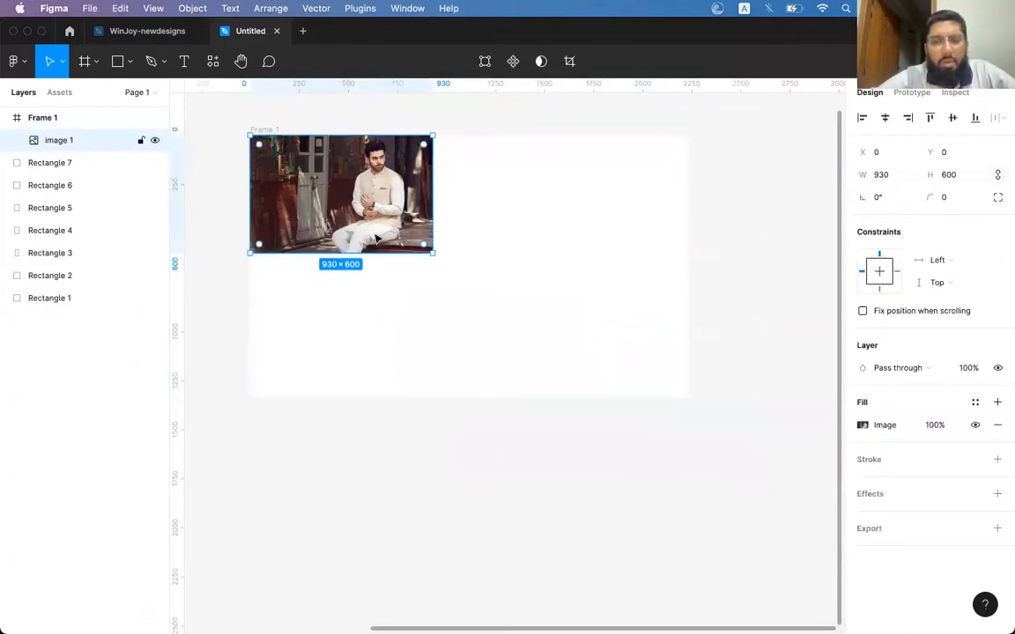
key(shift+0)
scroll(377, 239, left, 2)
scroll(377, 239, up, 2)
scroll(406, 197, down, 5)
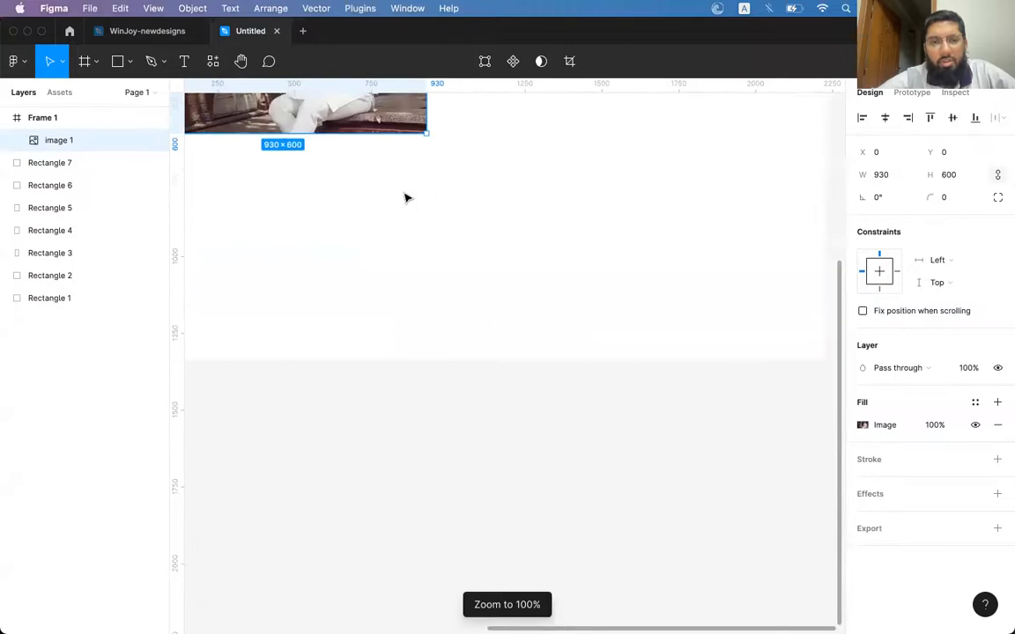
scroll(406, 198, up, 2)
scroll(406, 197, left, 2)
scroll(406, 197, down, 3)
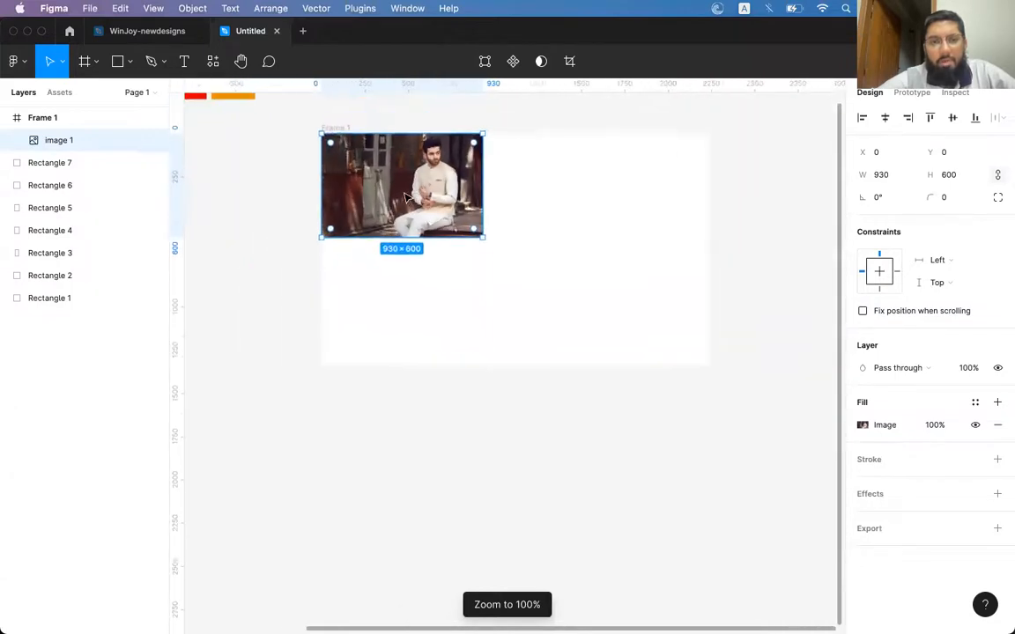
click(343, 132)
drag(680, 350, 479, 236)
Step: Examine the photo up close and look through its available layer blend modes without changing the current one
key(shift+0)
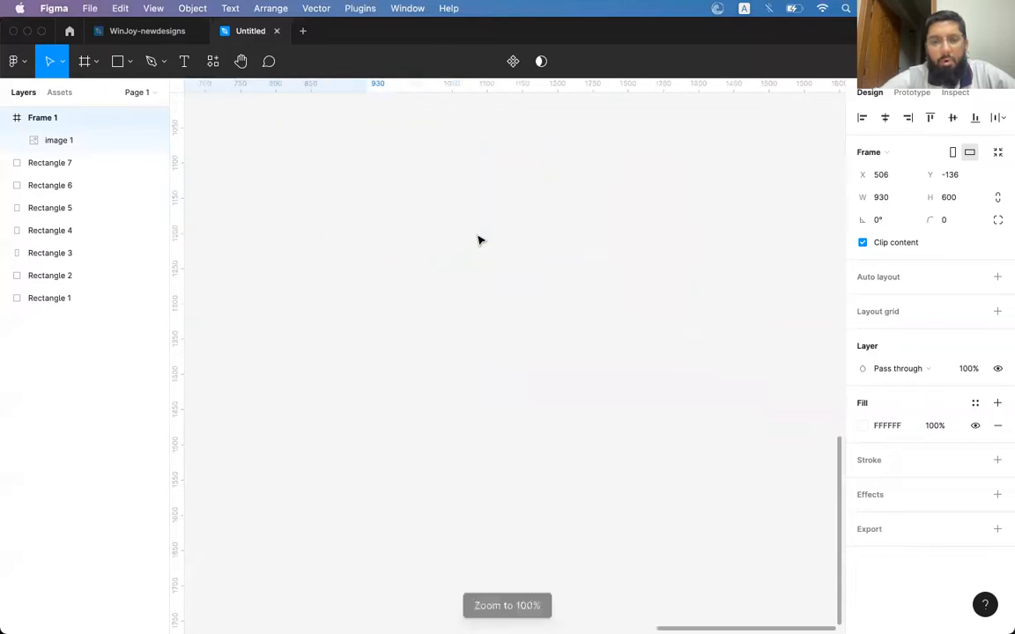
scroll(480, 239, up, 10)
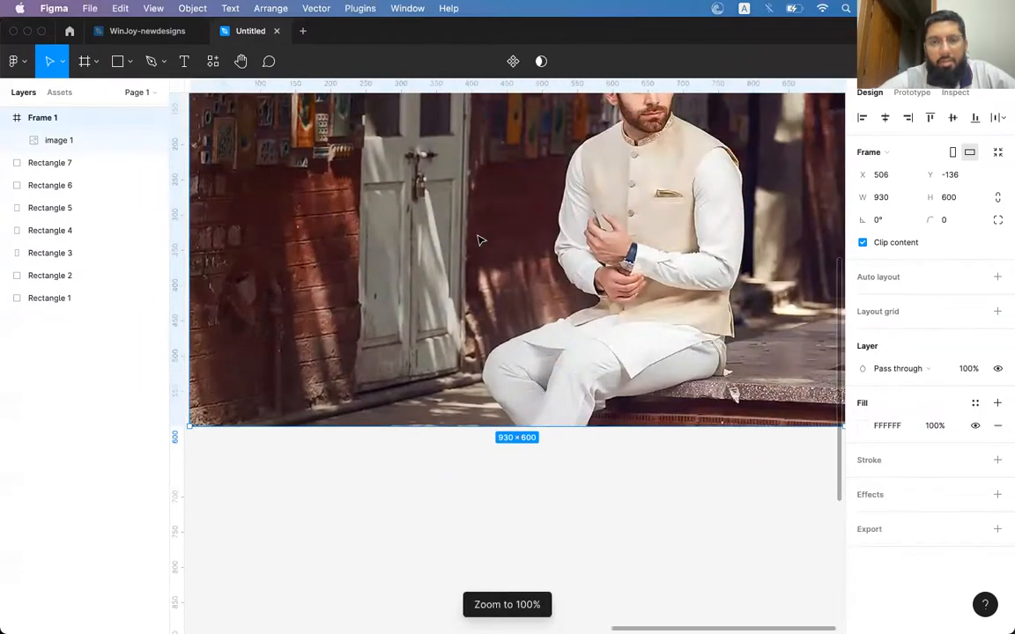
scroll(480, 239, up, 5)
scroll(479, 241, down, 2)
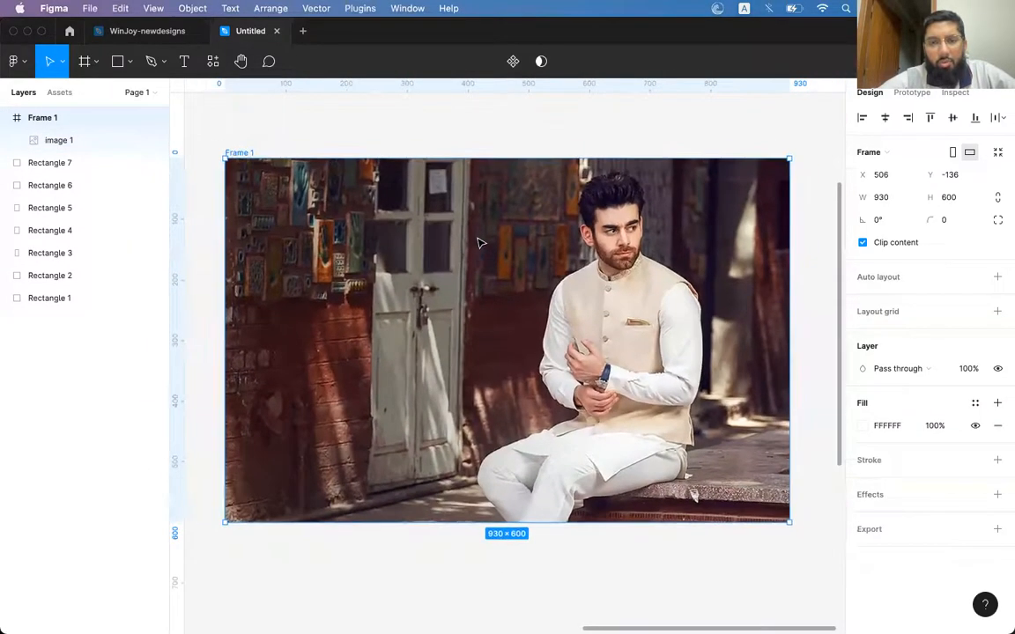
scroll(480, 242, down, 2)
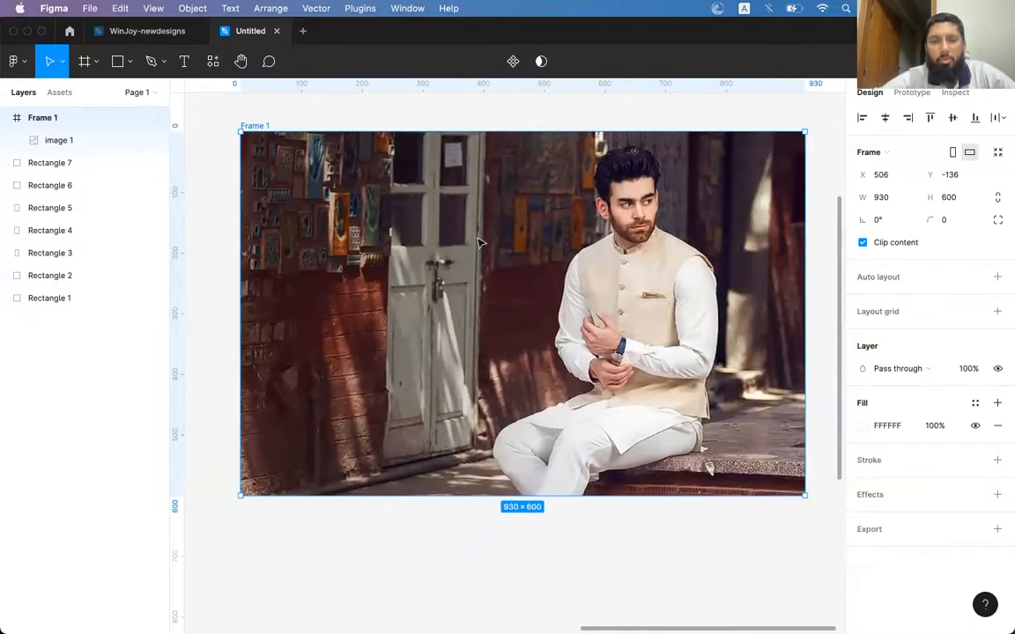
scroll(480, 241, right, 2)
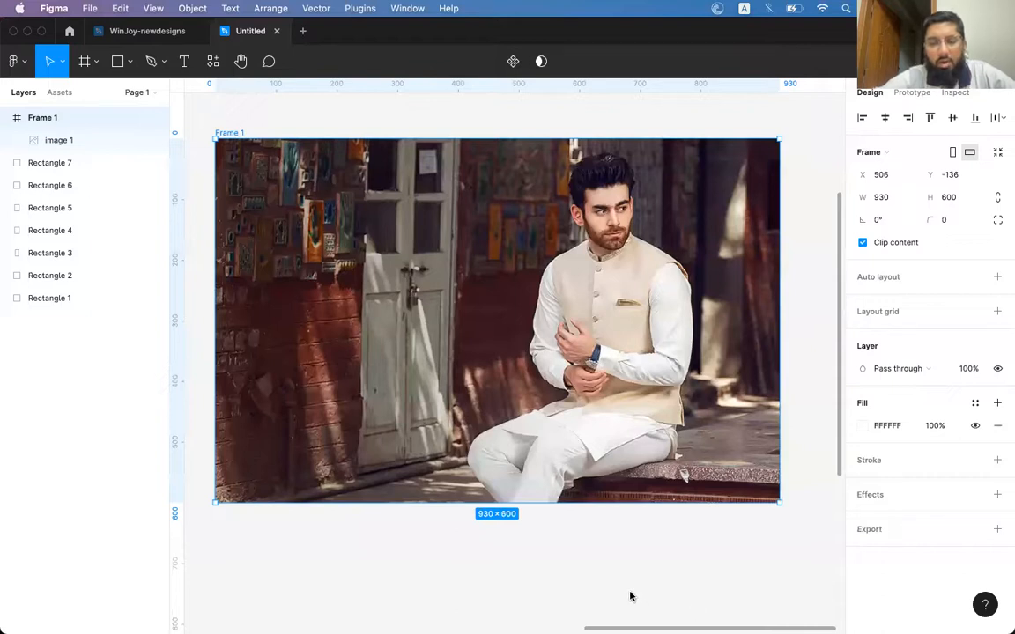
click(555, 561)
click(517, 345)
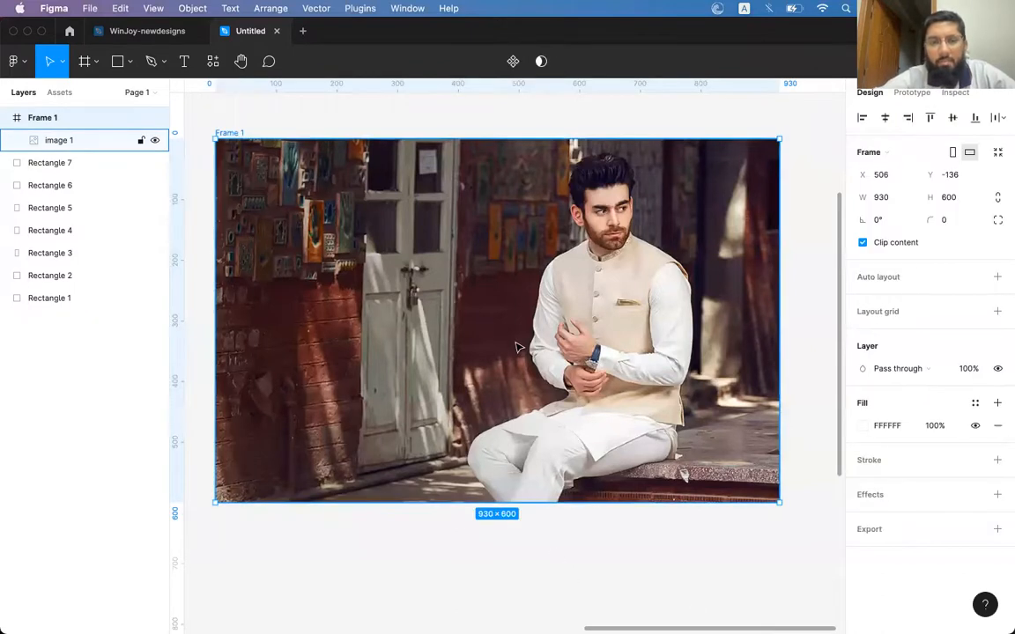
click(450, 315)
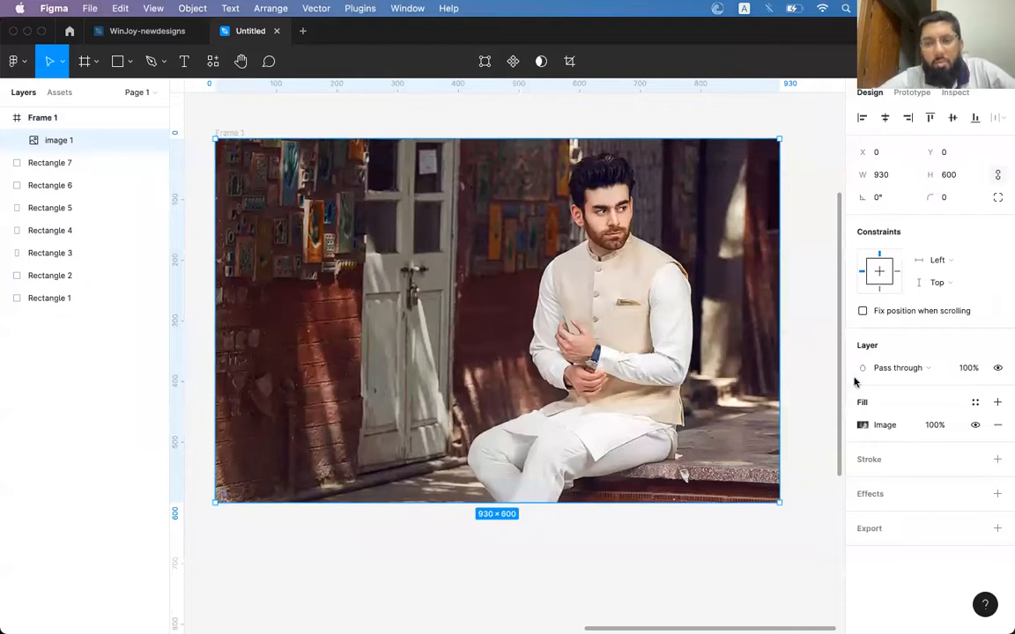
click(916, 374)
click(869, 346)
click(909, 375)
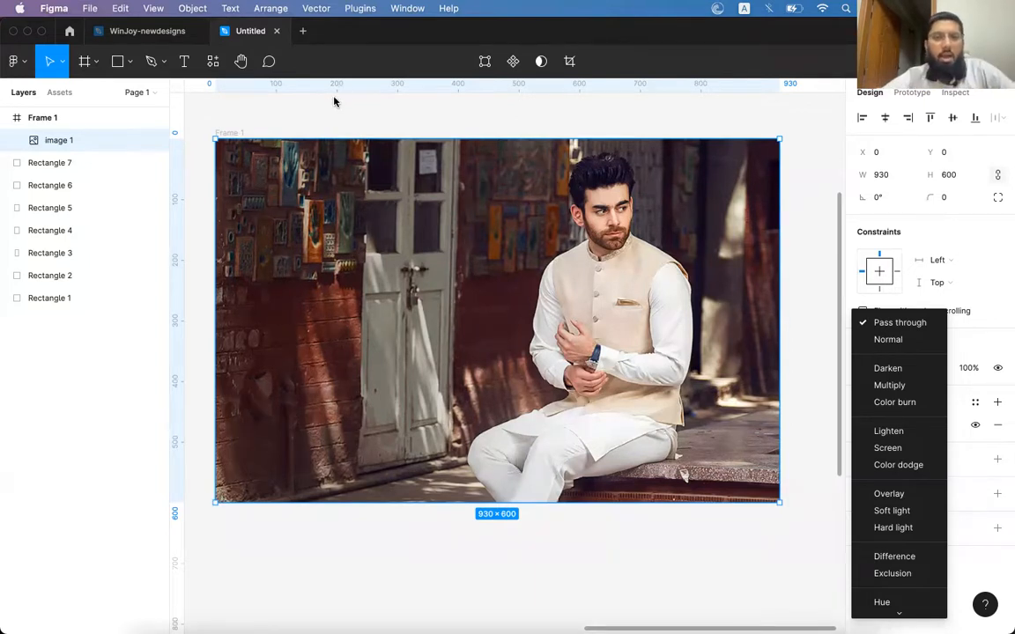
click(450, 276)
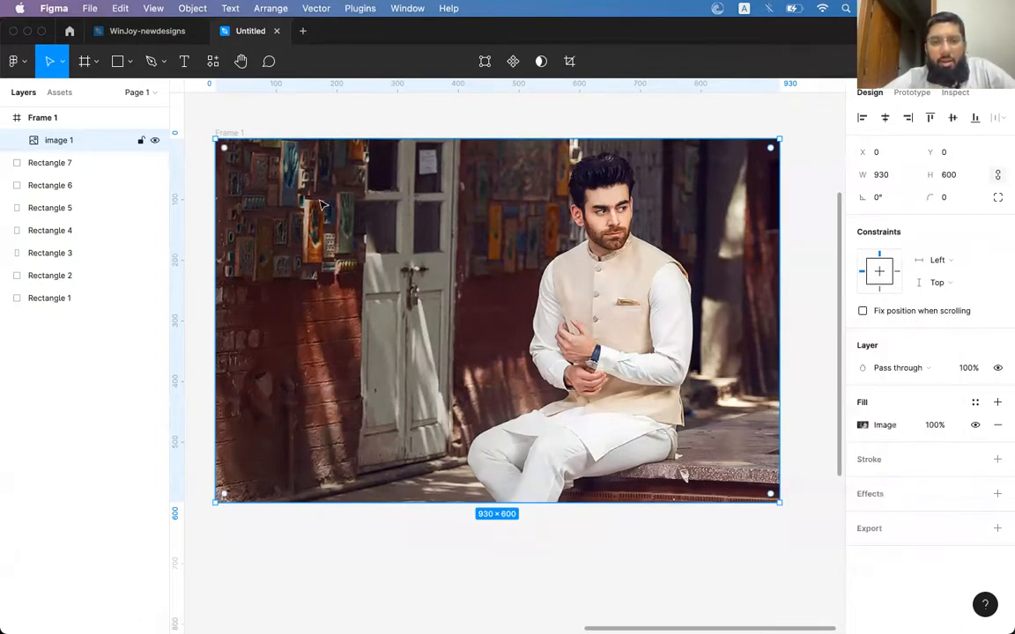
Step: Cover the photo in Frame 1 with a 930 × 600 rectangle aligned to the frame's left and top edges
click(290, 106)
click(116, 62)
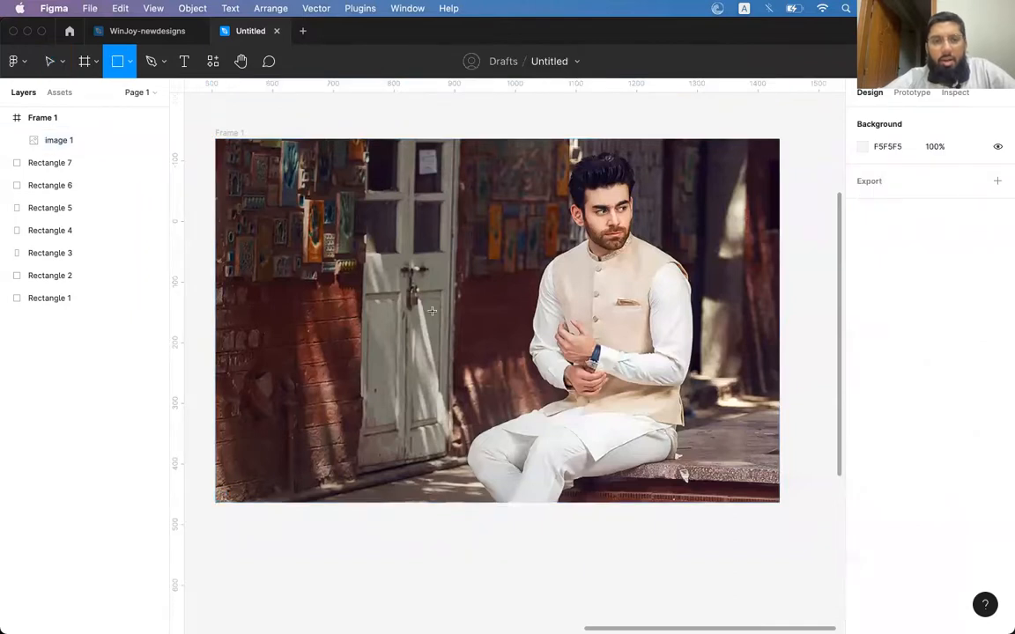
drag(308, 212, 779, 509)
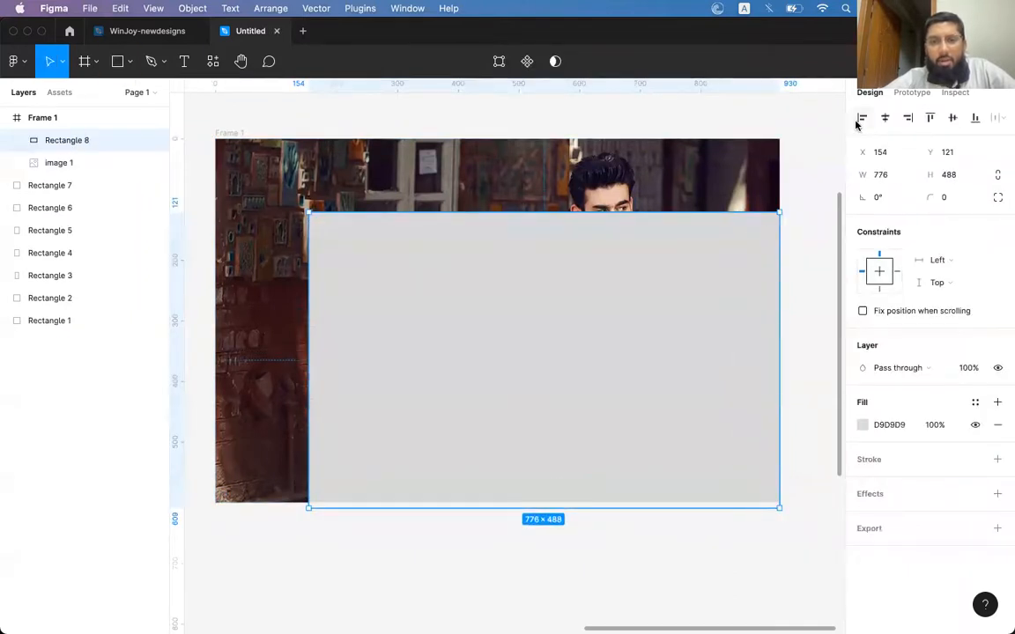
click(861, 118)
click(930, 118)
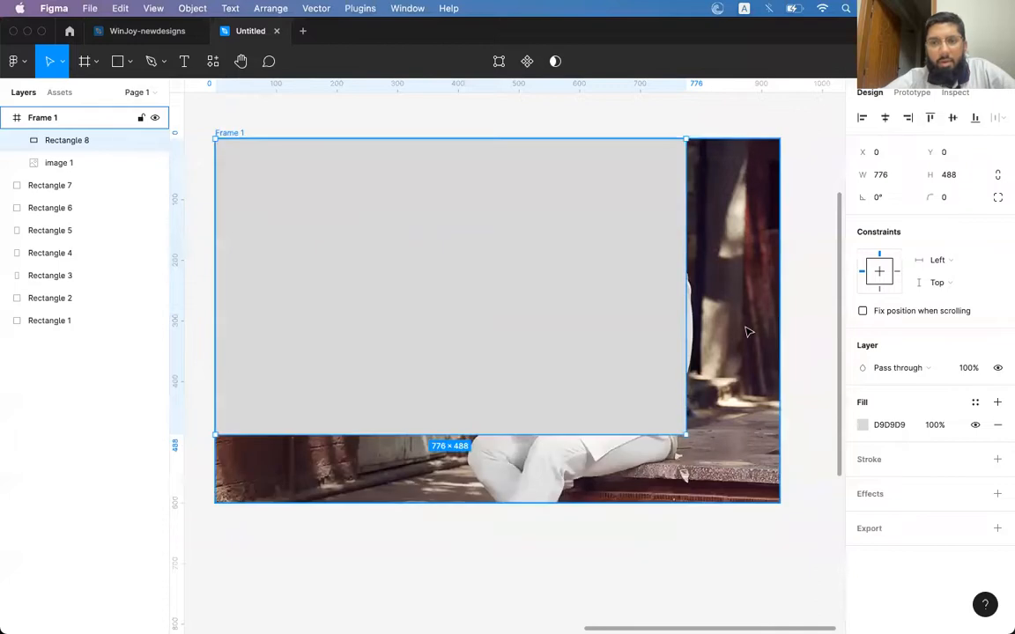
drag(684, 432, 782, 499)
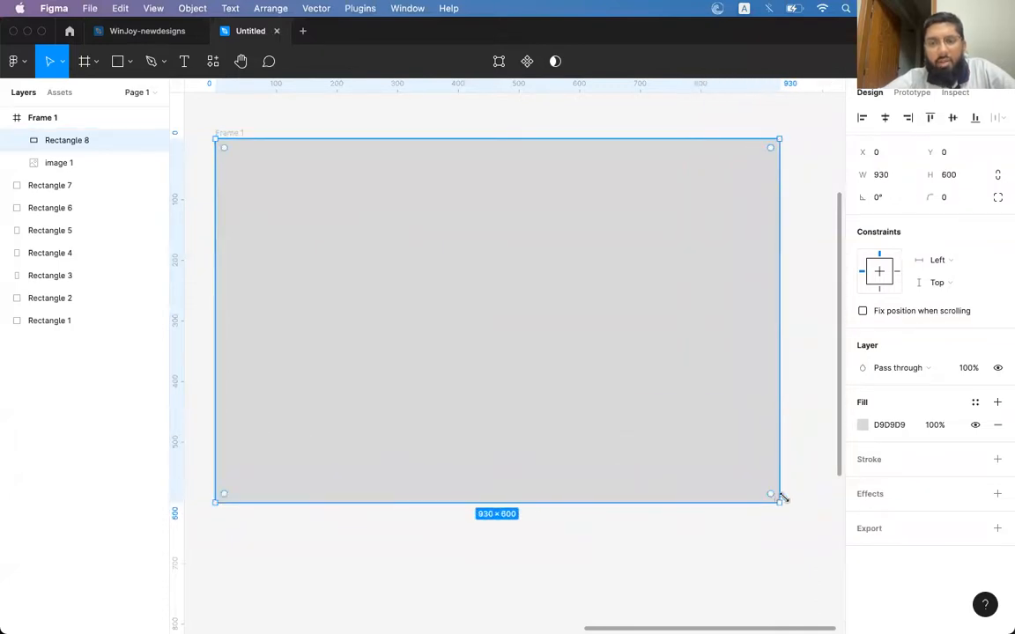
Step: Give the new rectangle a linear gradient fill running diagonally from its upper-left corner to its lower-right corner
click(862, 425)
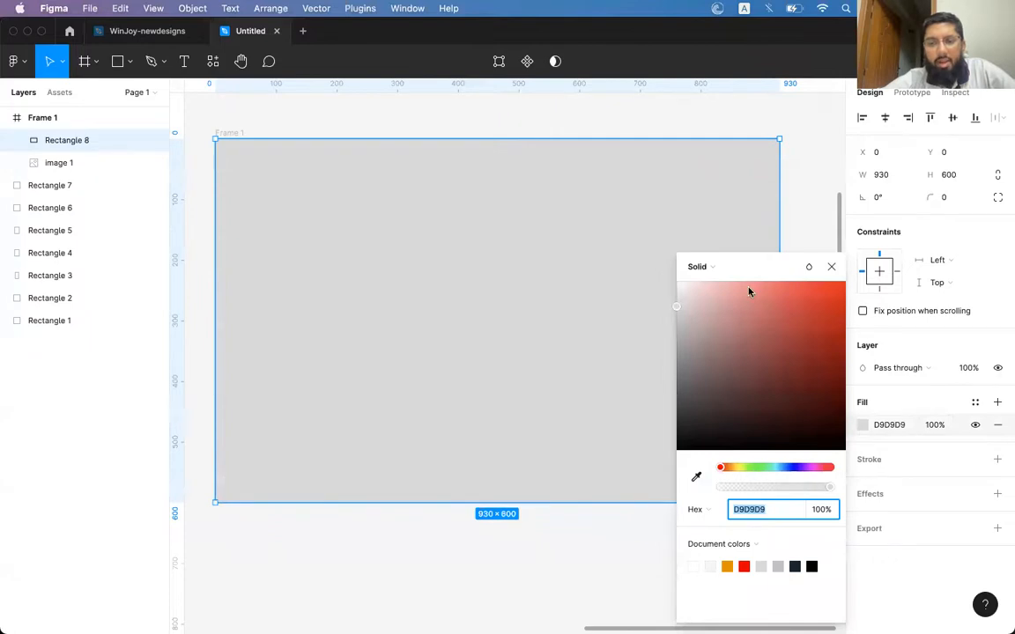
click(698, 266)
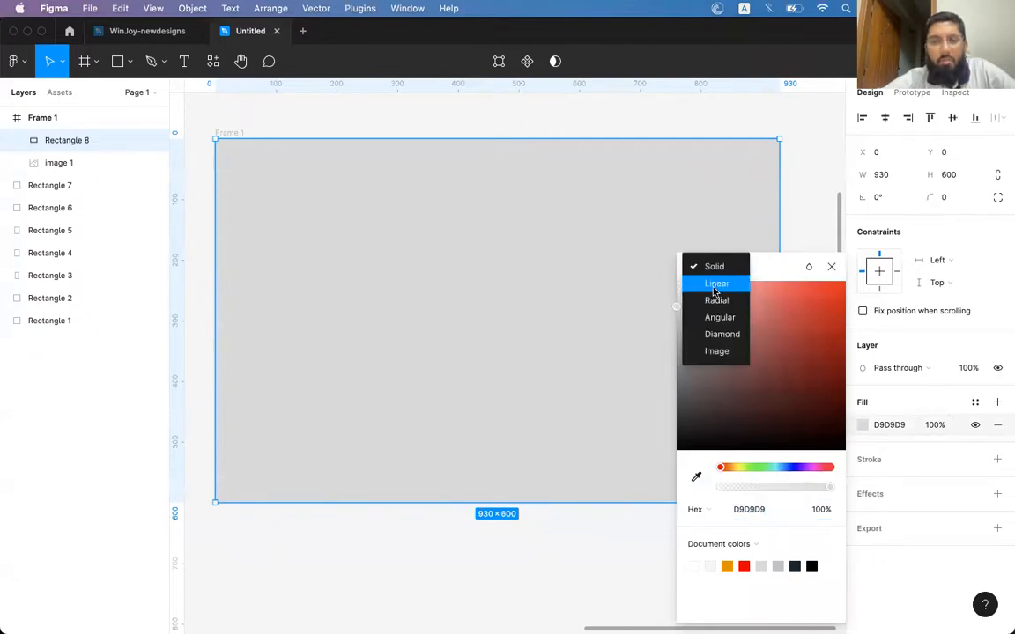
click(714, 285)
drag(507, 138, 225, 141)
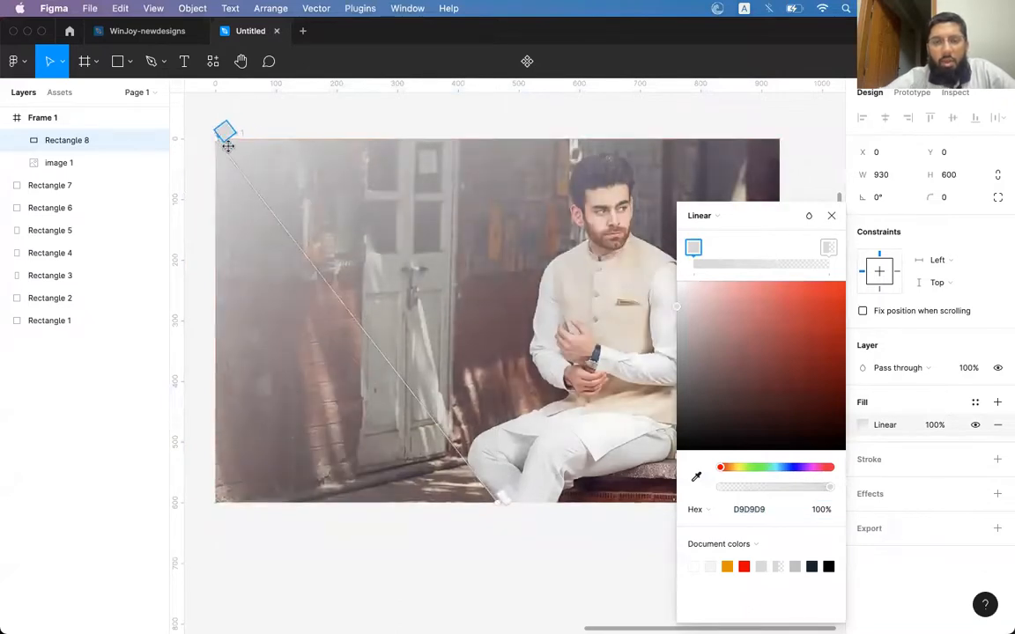
scroll(592, 287, right, 3)
scroll(591, 286, down, 1)
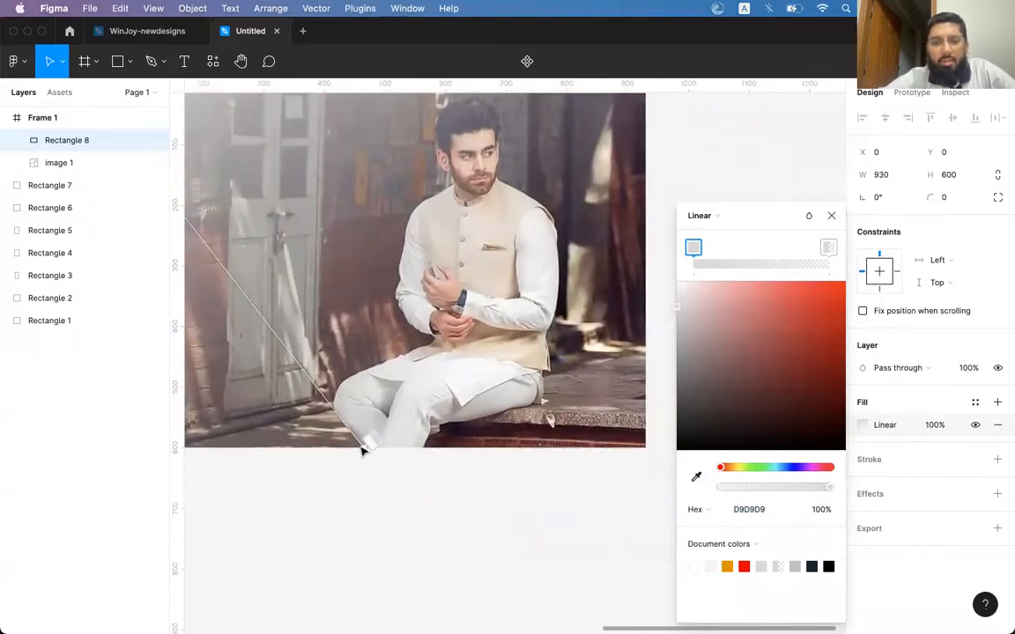
drag(362, 447, 647, 435)
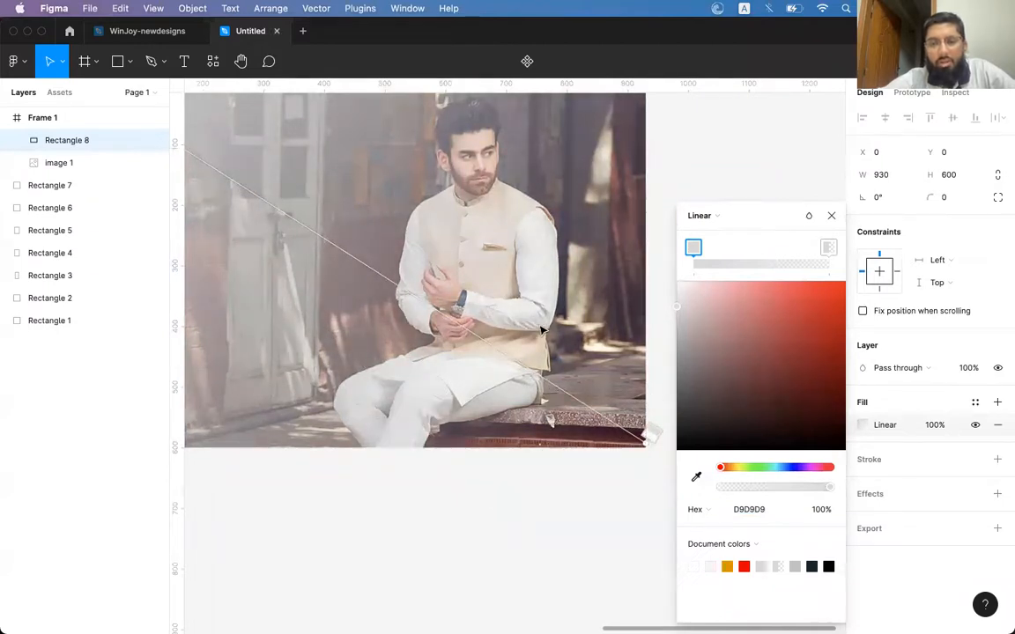
Step: Set the gradient's starting colour to blue 0A13ED
drag(758, 473, 793, 473)
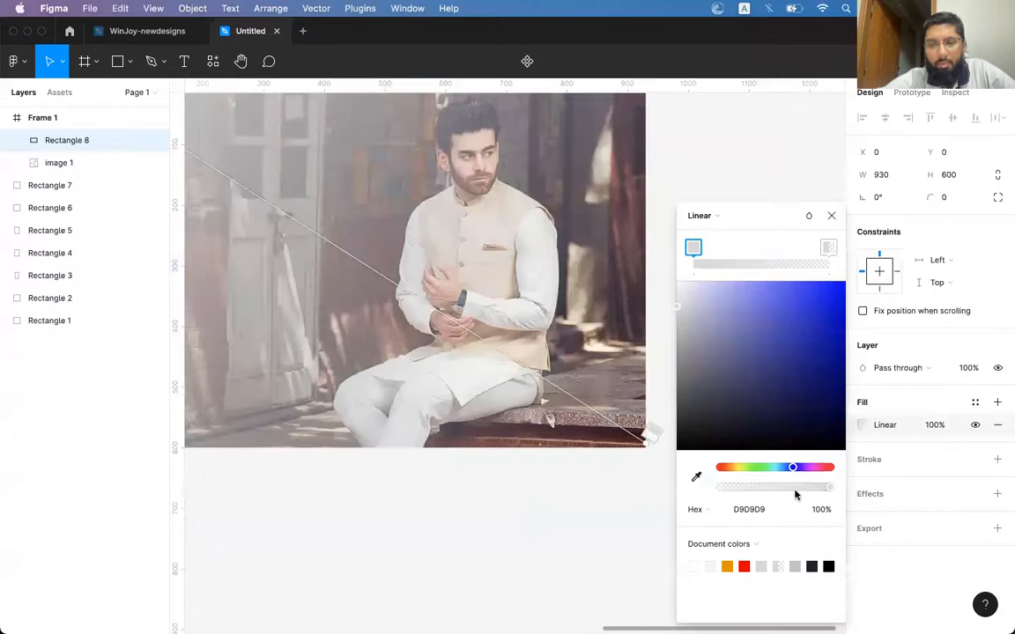
drag(754, 345, 838, 291)
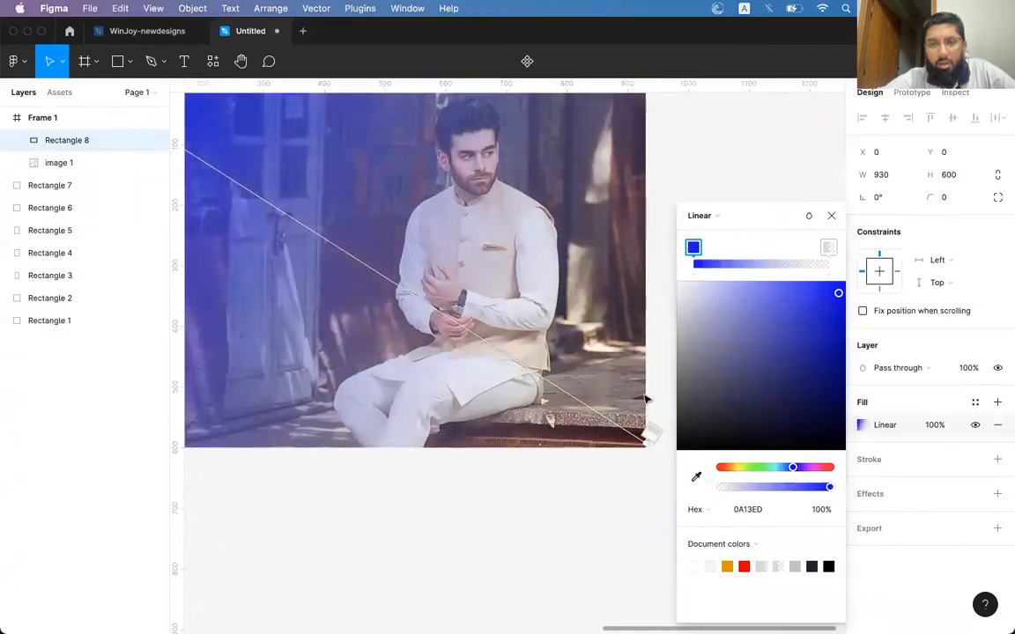
scroll(554, 342, left, 3)
scroll(551, 335, right, 4)
scroll(551, 335, down, 1)
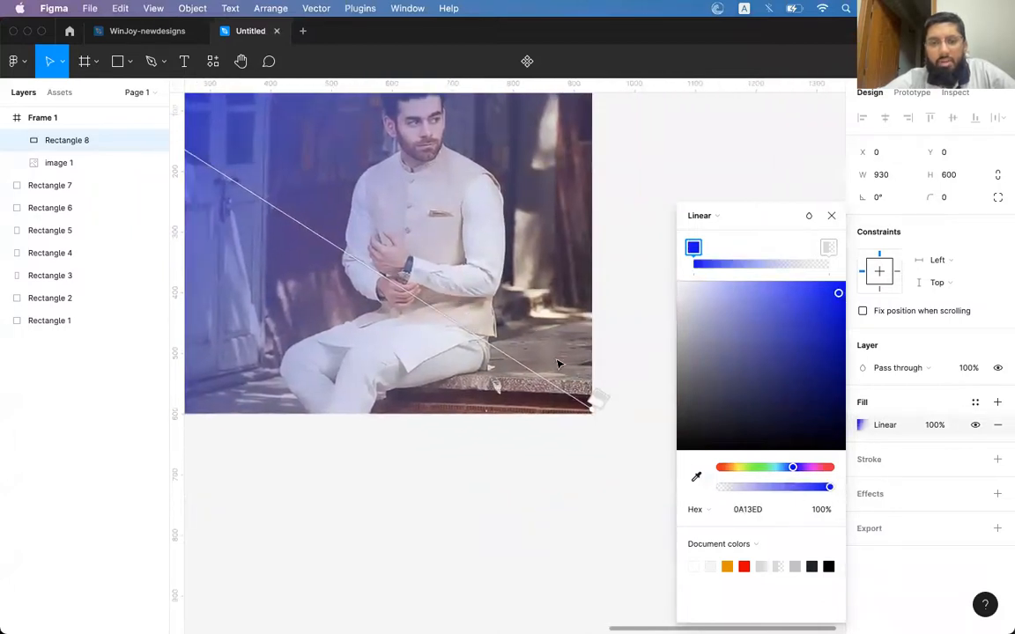
Step: Make the gradient's end colour fully opaque orange-red C53421 and finish editing the fill
click(828, 247)
drag(717, 489, 876, 482)
drag(753, 350, 817, 322)
drag(796, 470, 723, 465)
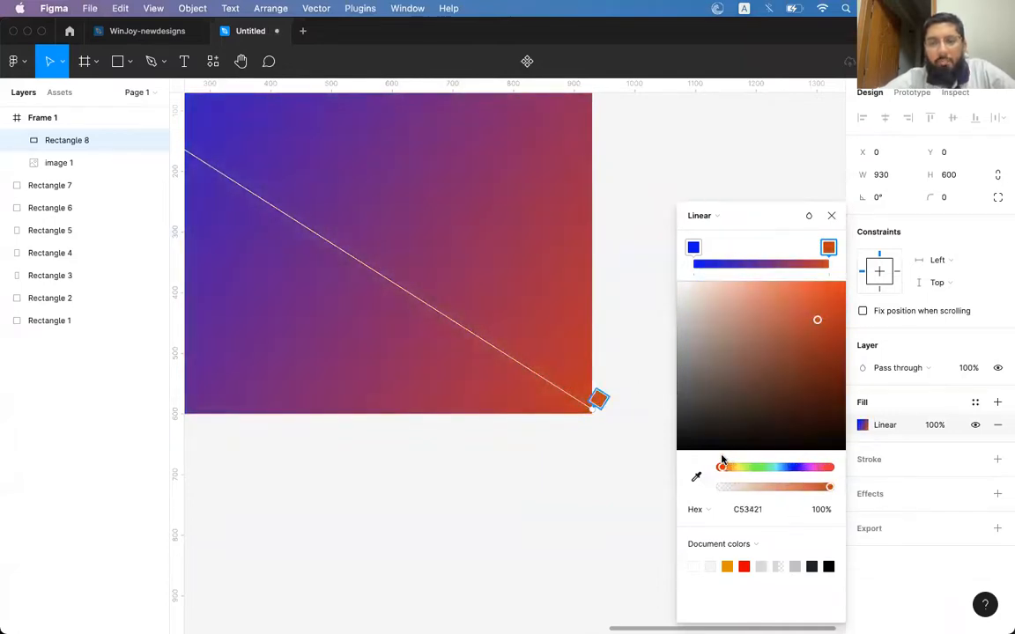
click(832, 218)
scroll(678, 282, up, 3)
click(795, 242)
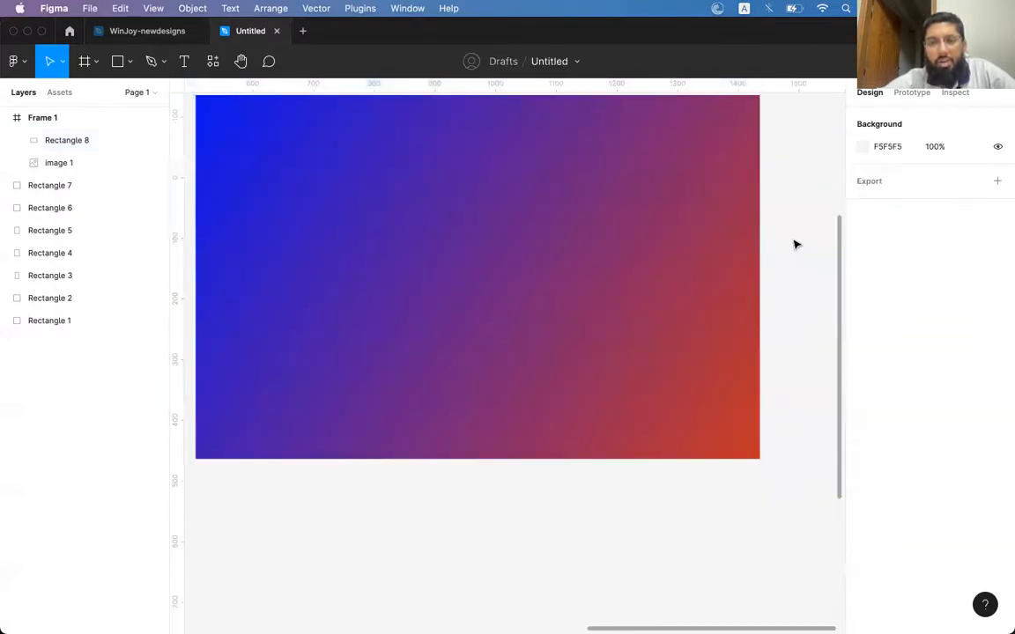
Step: Hide the gradient rectangle to view the photo beneath it, and show the rectangle again
click(546, 339)
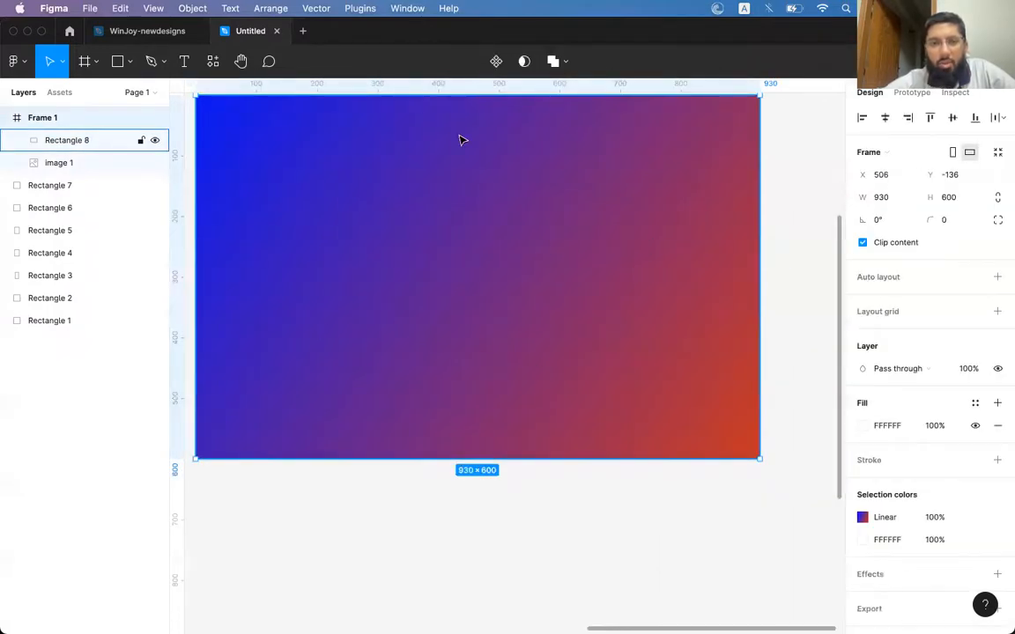
scroll(507, 186, left, 3)
scroll(506, 186, up, 1)
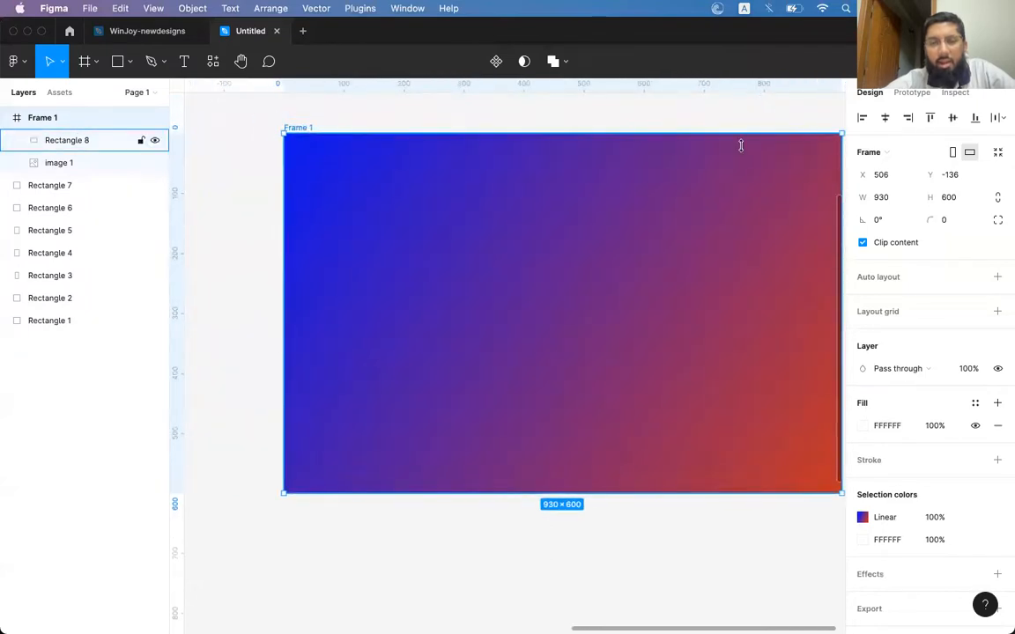
scroll(740, 145, right, 3)
scroll(438, 221, up, 1)
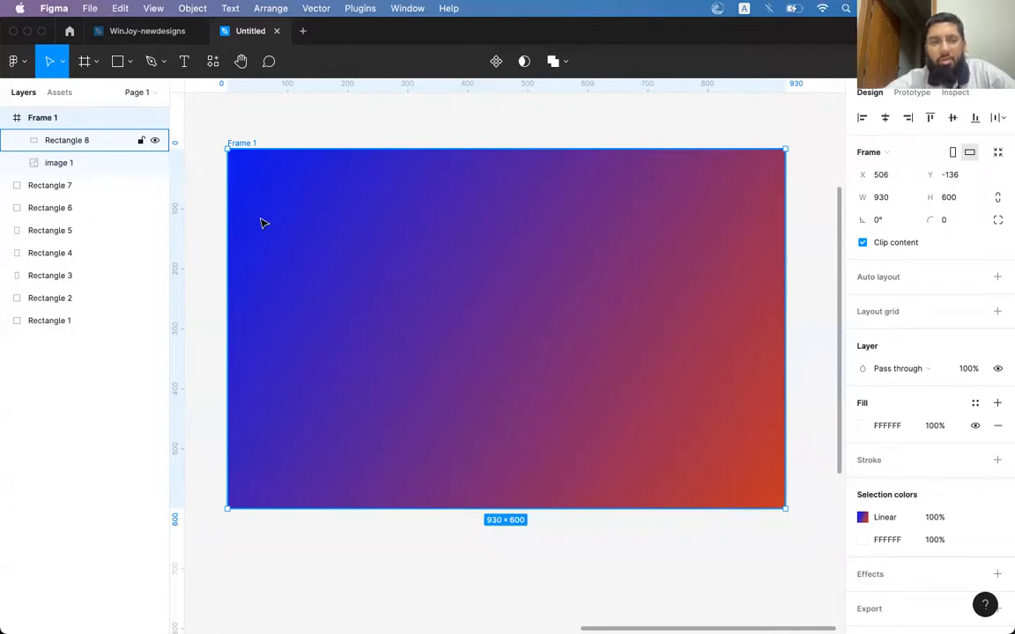
click(62, 165)
click(59, 140)
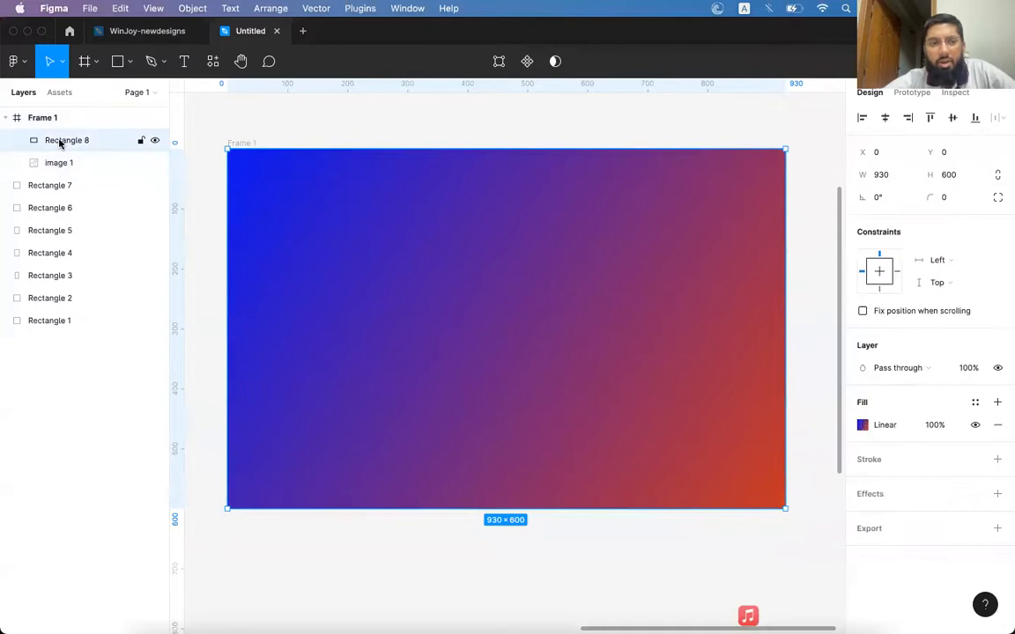
click(155, 141)
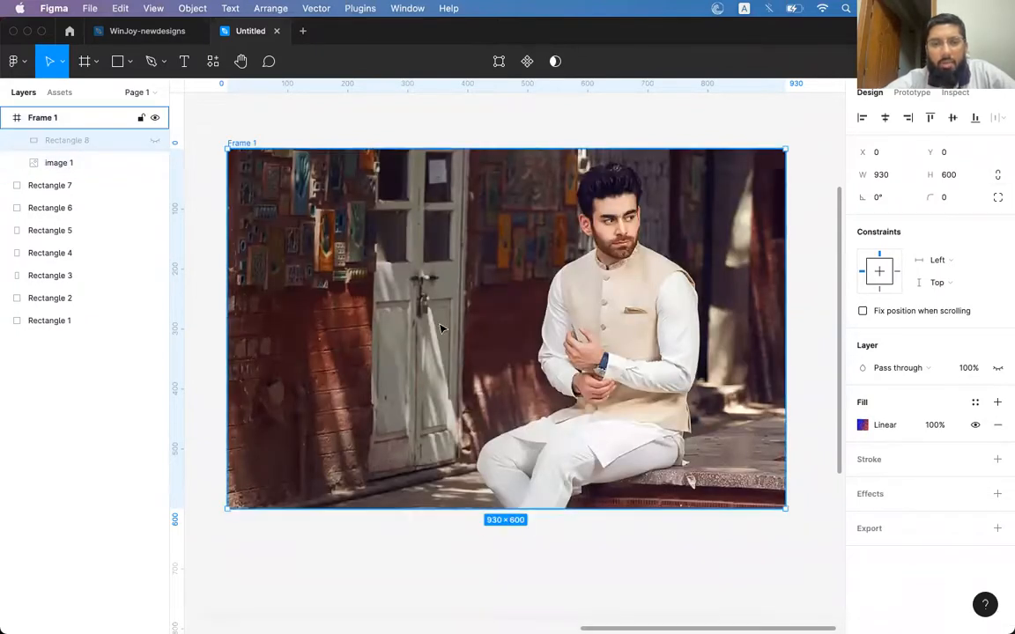
click(155, 141)
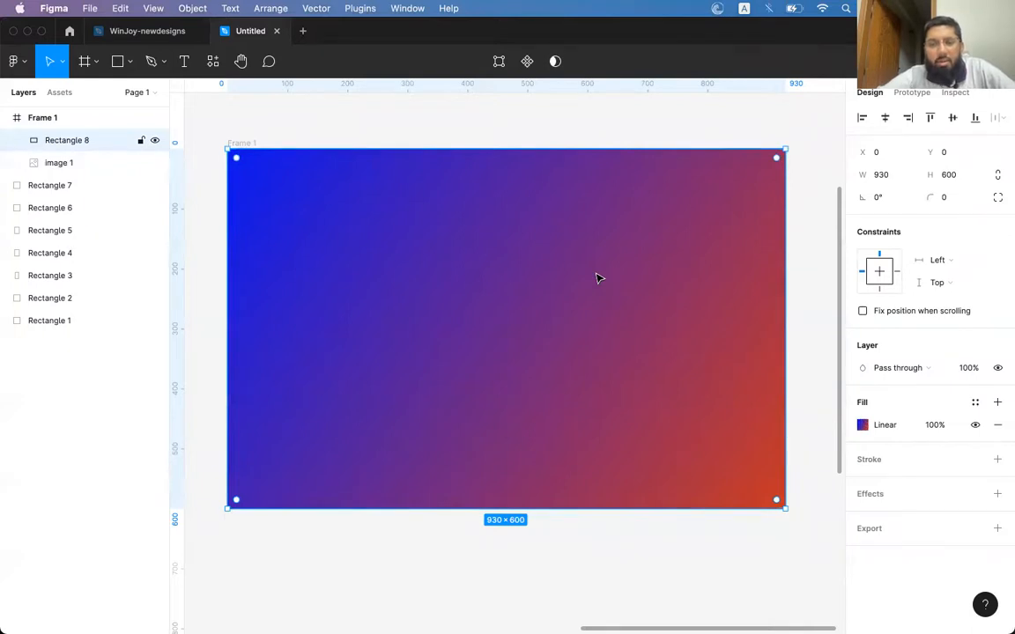
Step: Set the gradient rectangle's layer blend mode to Multiply and check its fill against the photo
click(893, 371)
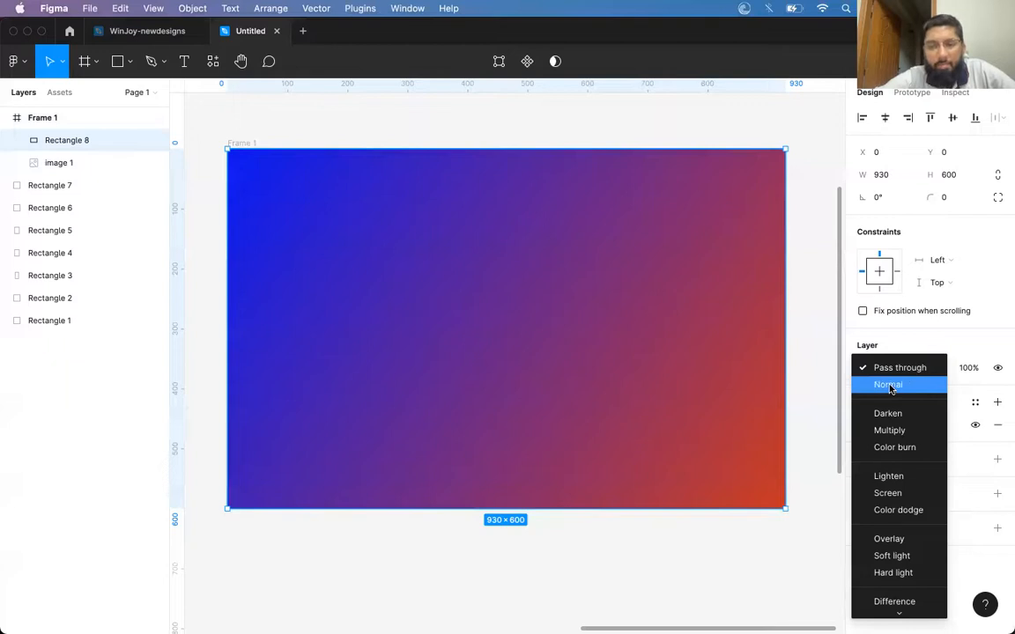
click(889, 430)
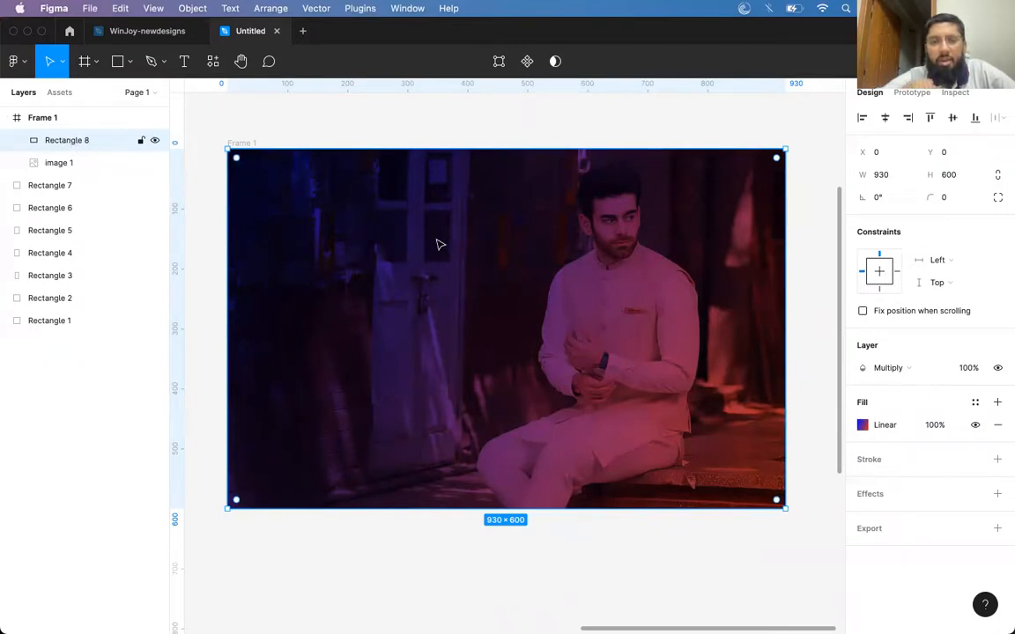
click(862, 425)
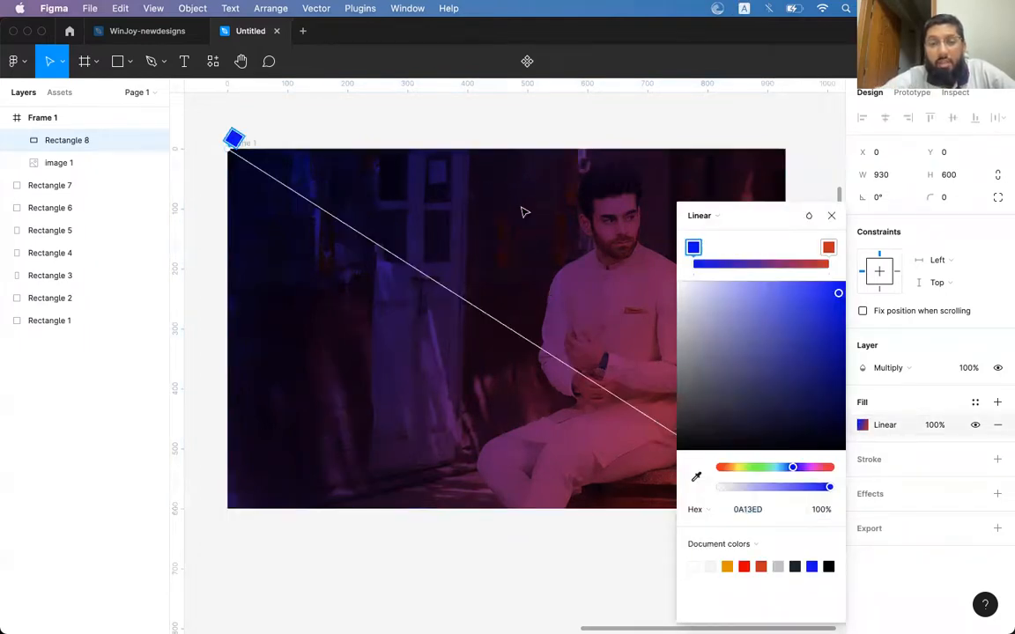
click(831, 216)
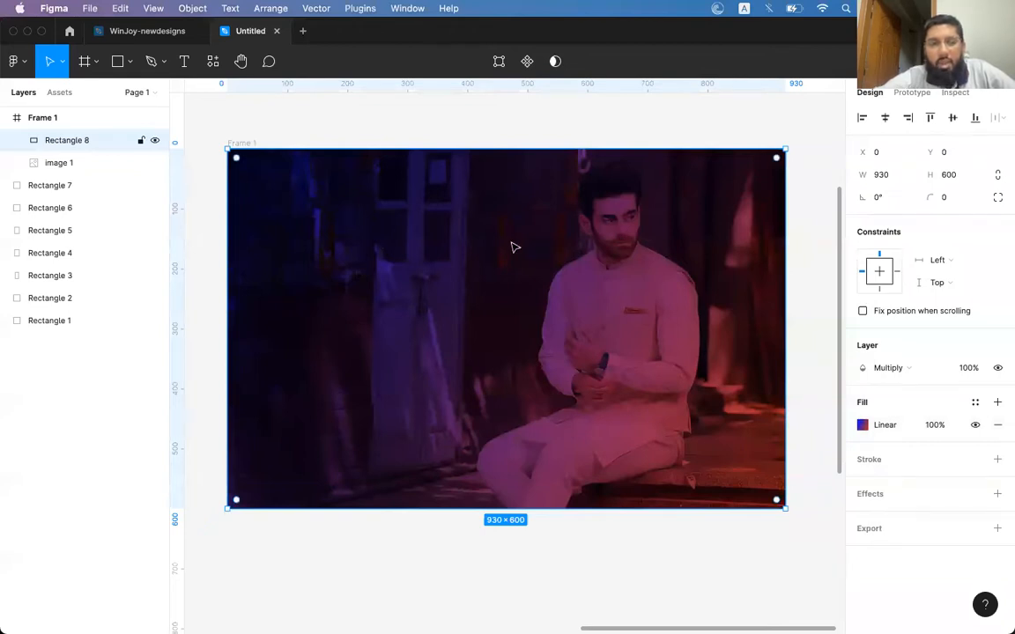
Step: Move the gradient rectangle partly off the photo to compare, and undo the move
click(63, 164)
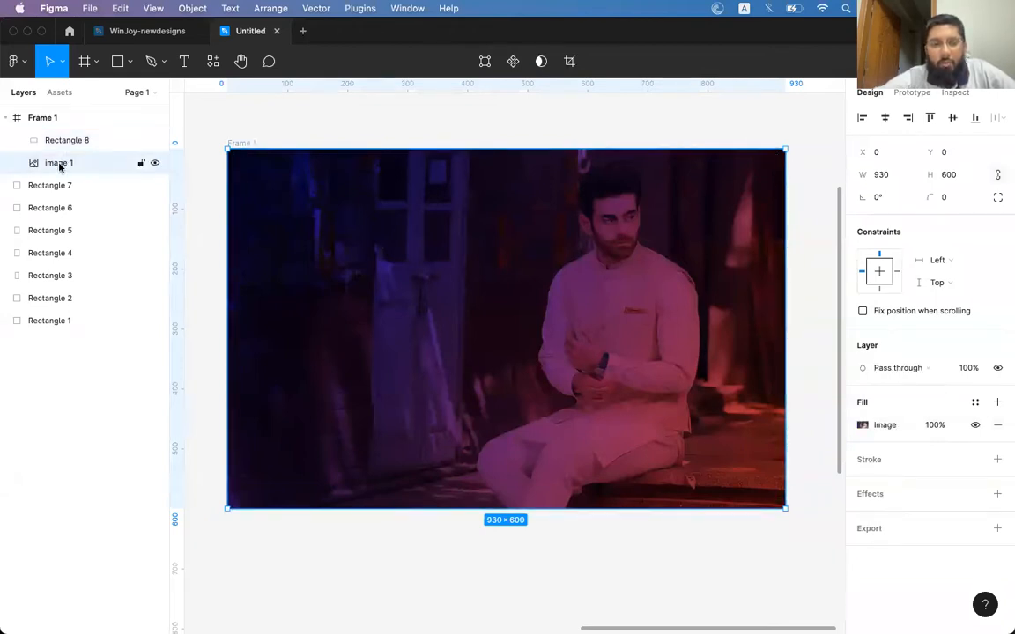
click(392, 245)
drag(381, 245, 787, 449)
key(super+z)
double_click(427, 237)
scroll(596, 362, right, 3)
drag(634, 392, 563, 451)
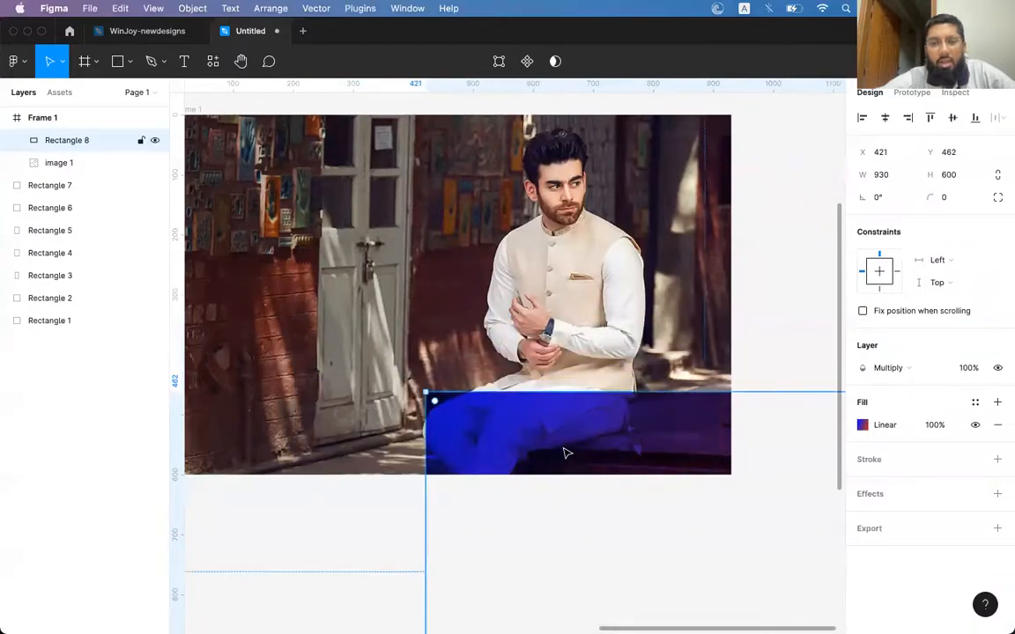
key(super+z)
key(super+z)
key(shift+1)
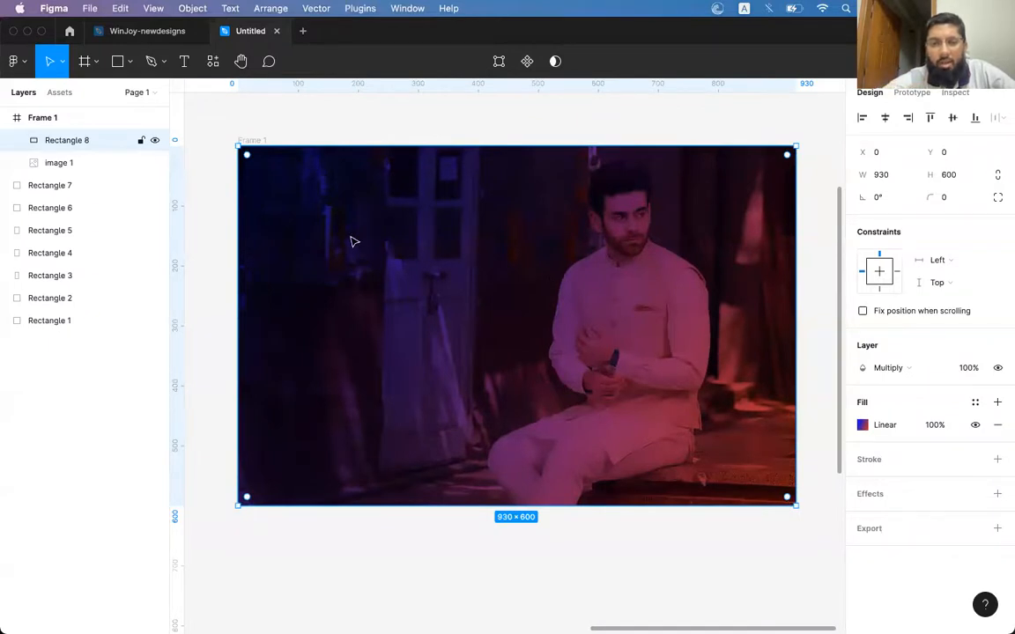
Step: Change the starting colour of the gradient rectangle's fill to green 9ADD0A
click(862, 425)
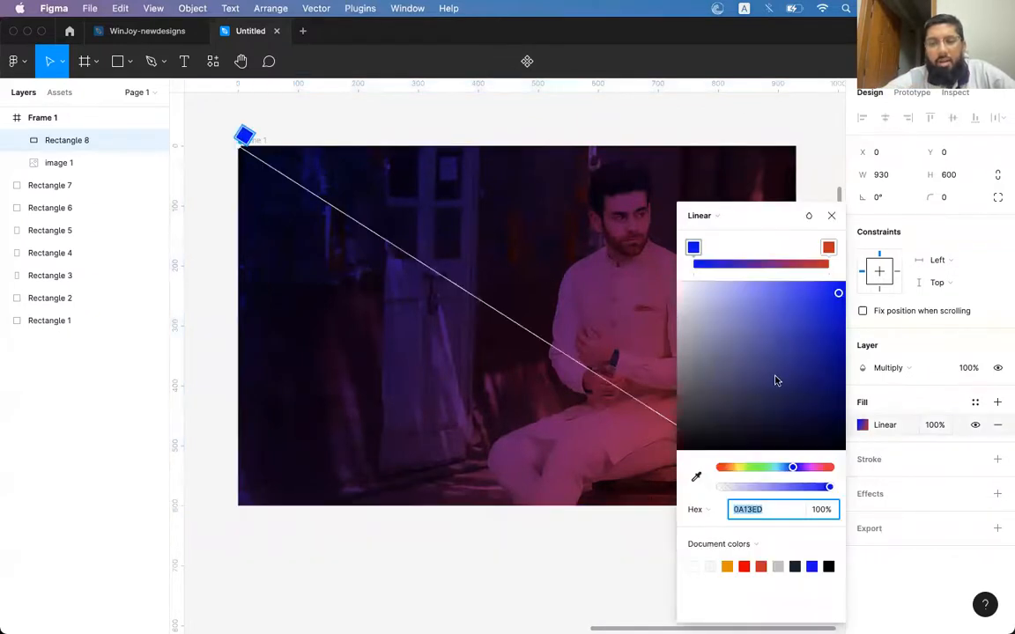
click(753, 468)
drag(753, 468, 744, 467)
click(790, 323)
click(835, 302)
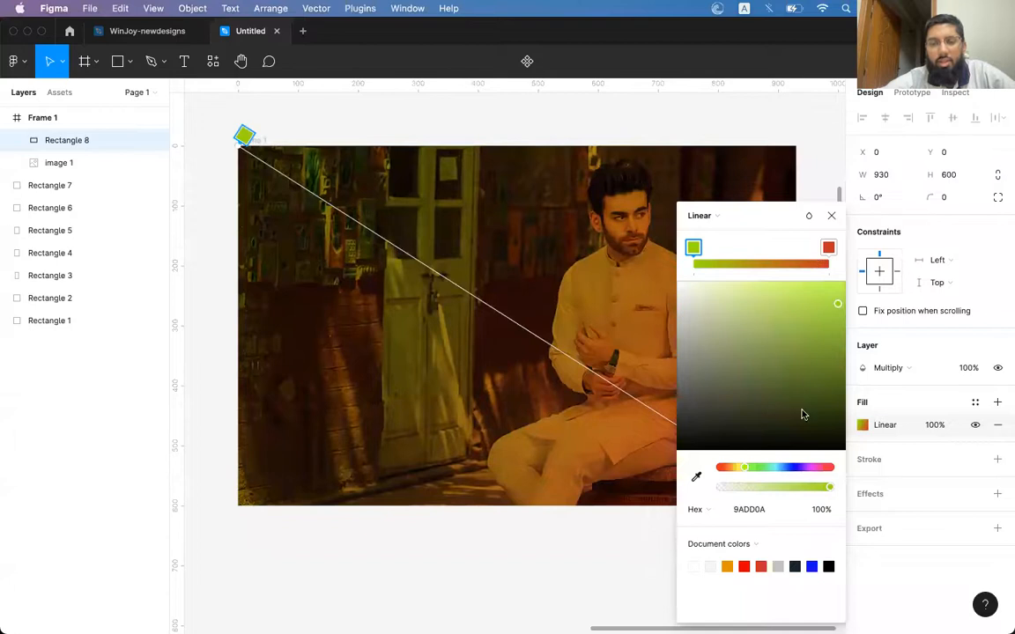
Step: Change the gradient's end colour to muted greyish pink BBA09C and finish editing the fill
click(827, 348)
mouse_move(826, 350)
mouse_down()
mouse_move(823, 331)
mouse_move(736, 322)
mouse_move(749, 303)
mouse_move(810, 329)
mouse_move(752, 414)
mouse_move(843, 302)
mouse_move(706, 304)
mouse_move(718, 349)
mouse_move(709, 398)
mouse_move(686, 427)
mouse_move(705, 332)
mouse_up()
click(828, 248)
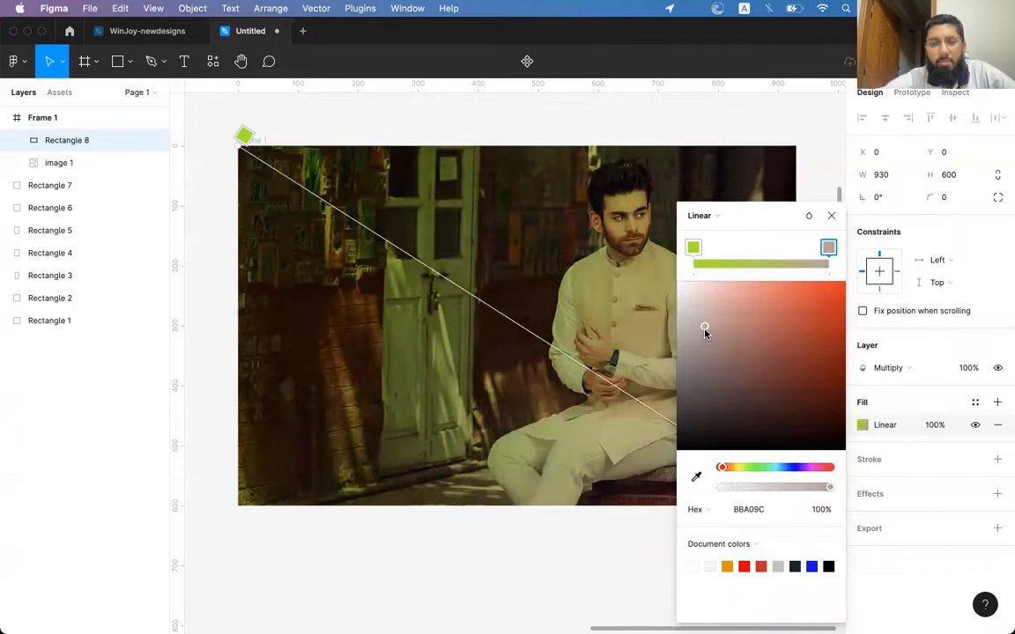
scroll(440, 341, right, 1)
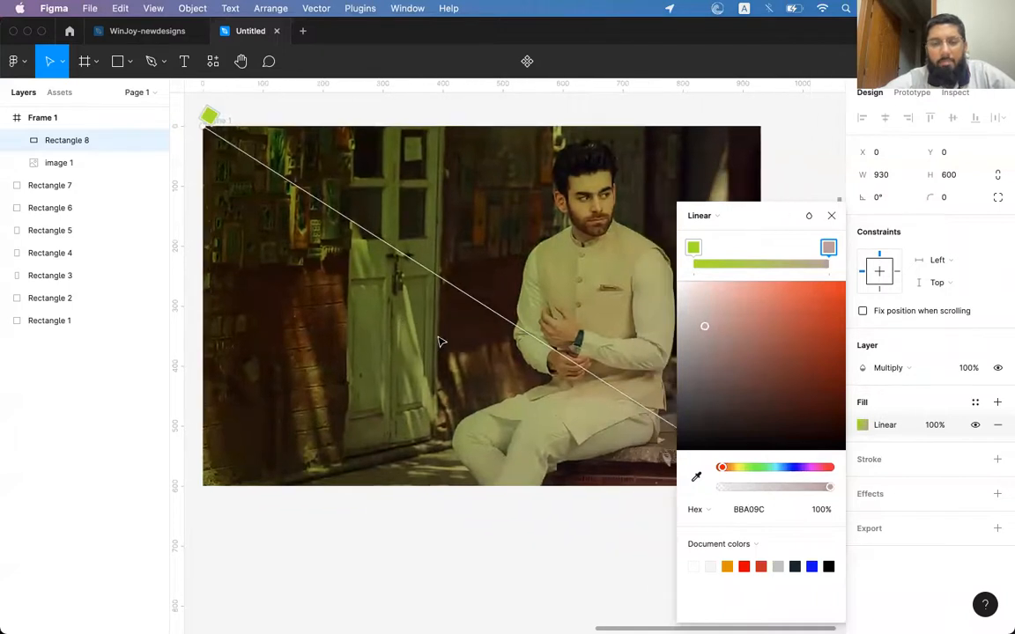
click(830, 215)
click(779, 244)
click(679, 260)
Step: Switch to Chrome, examine the photos on the Cambridge Shop page against the tinted version, and return to Figma
key(super+Tab)
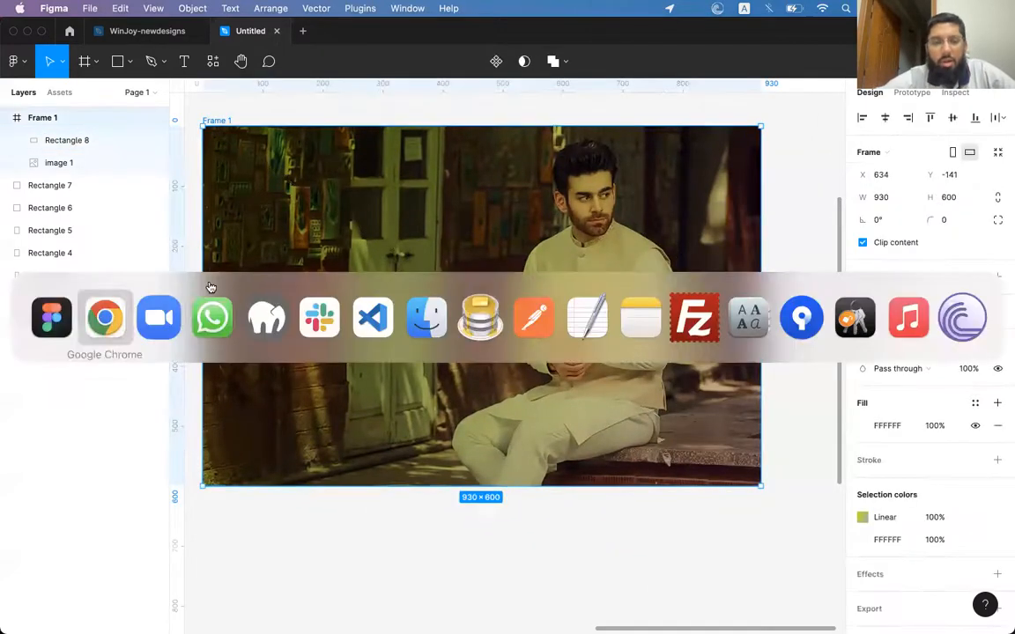
click(102, 326)
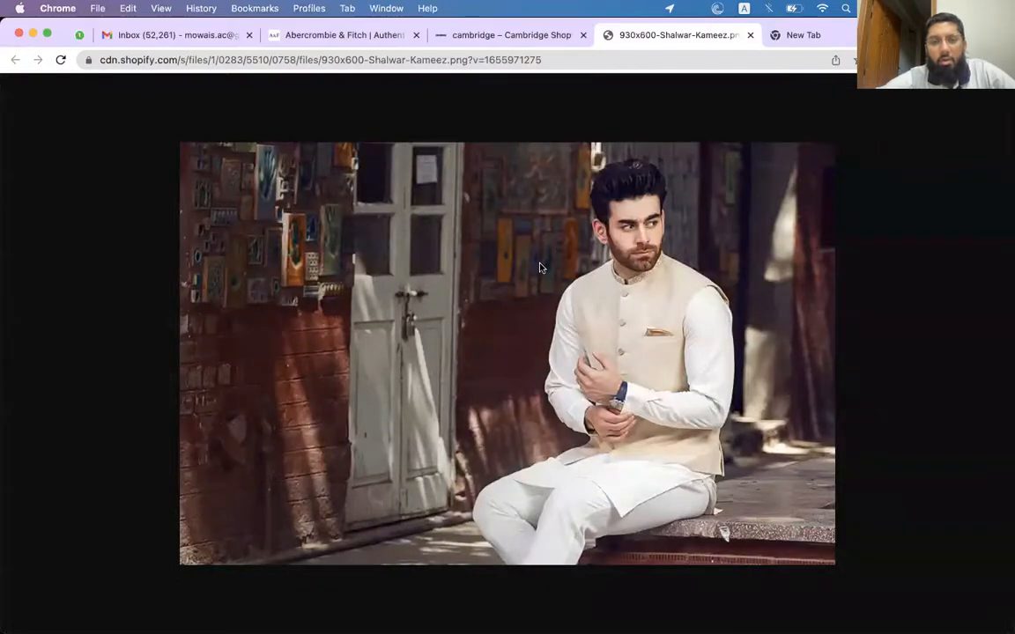
click(508, 35)
scroll(528, 261, down, 1)
scroll(528, 261, down, 10)
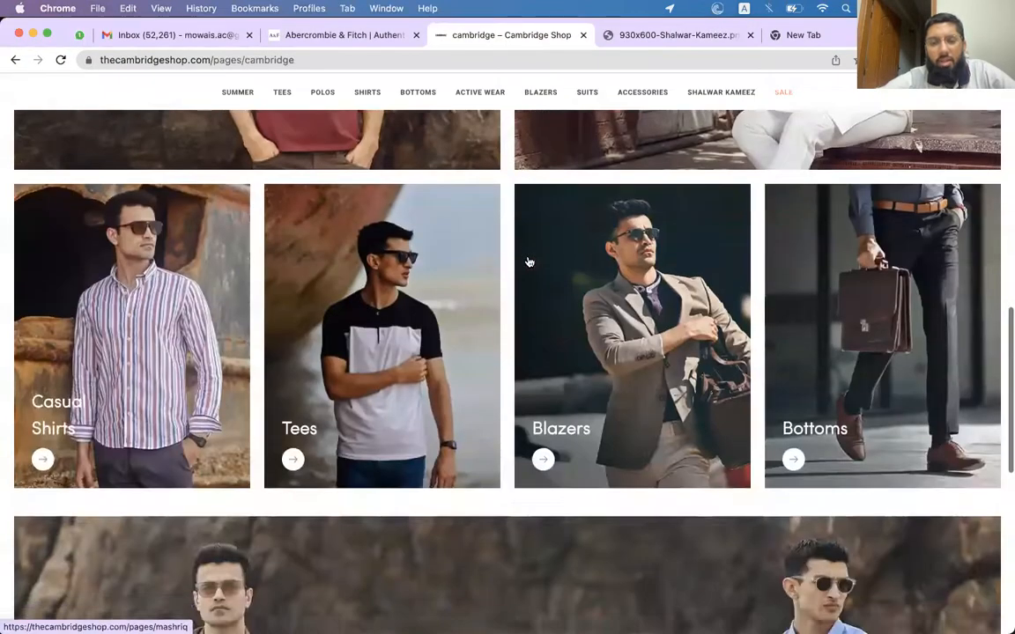
scroll(529, 261, up, 10)
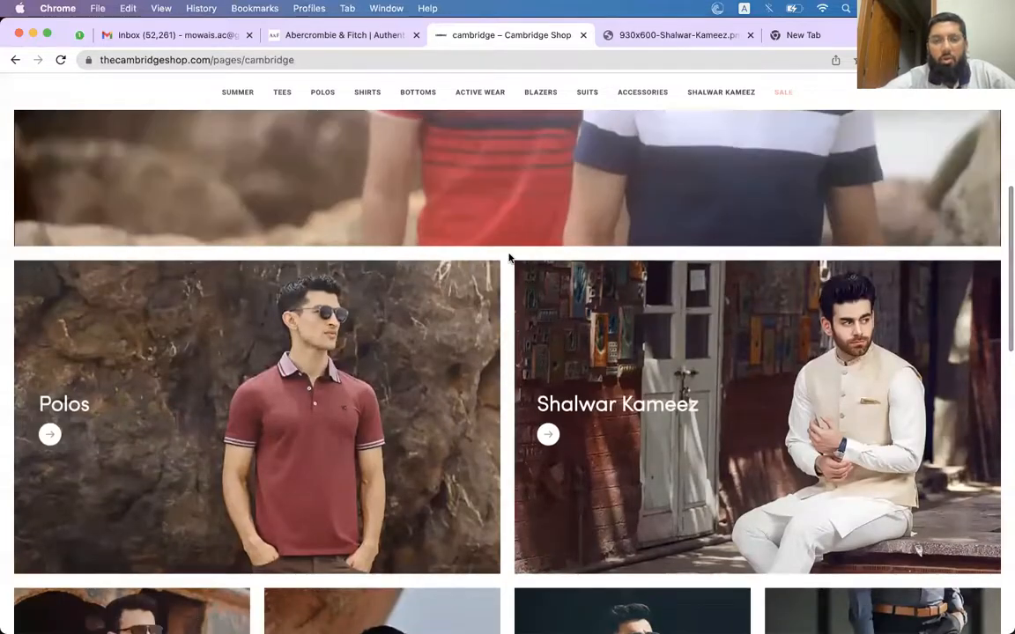
scroll(513, 259, up, 5)
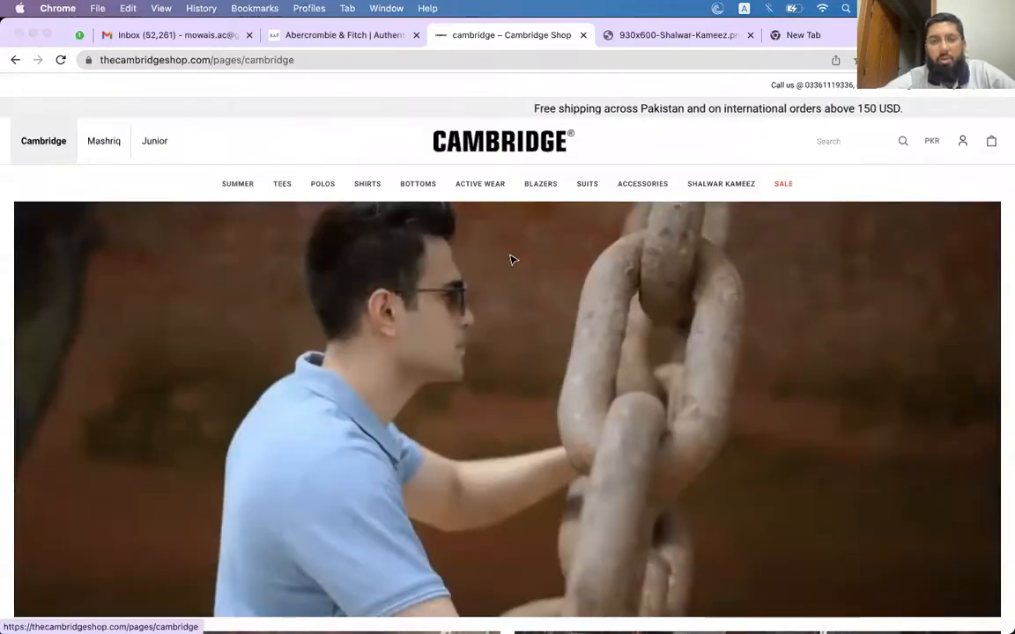
key(super+Tab)
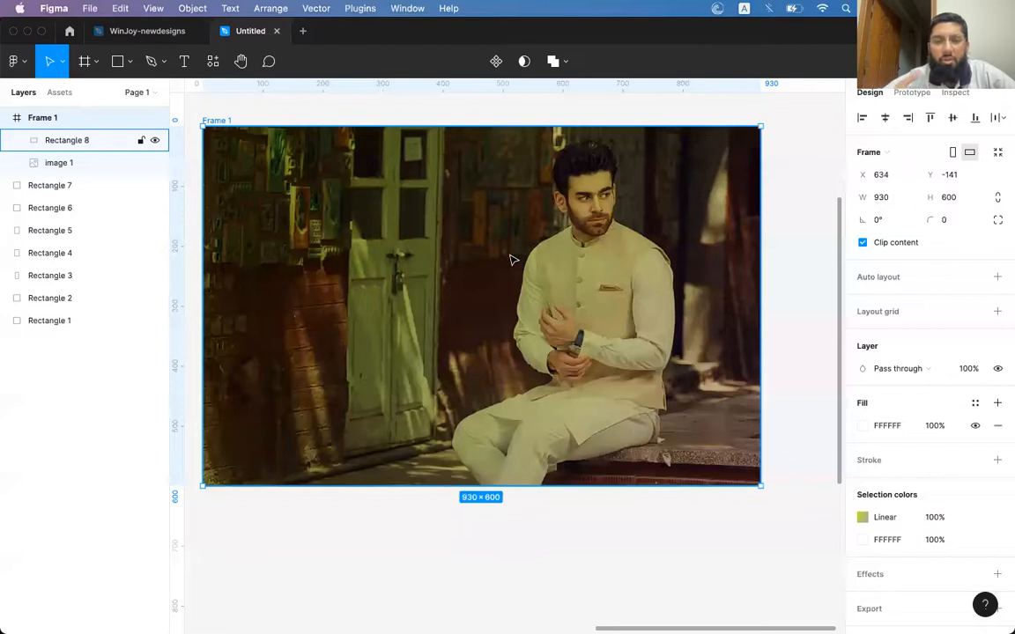
key(super+Tab)
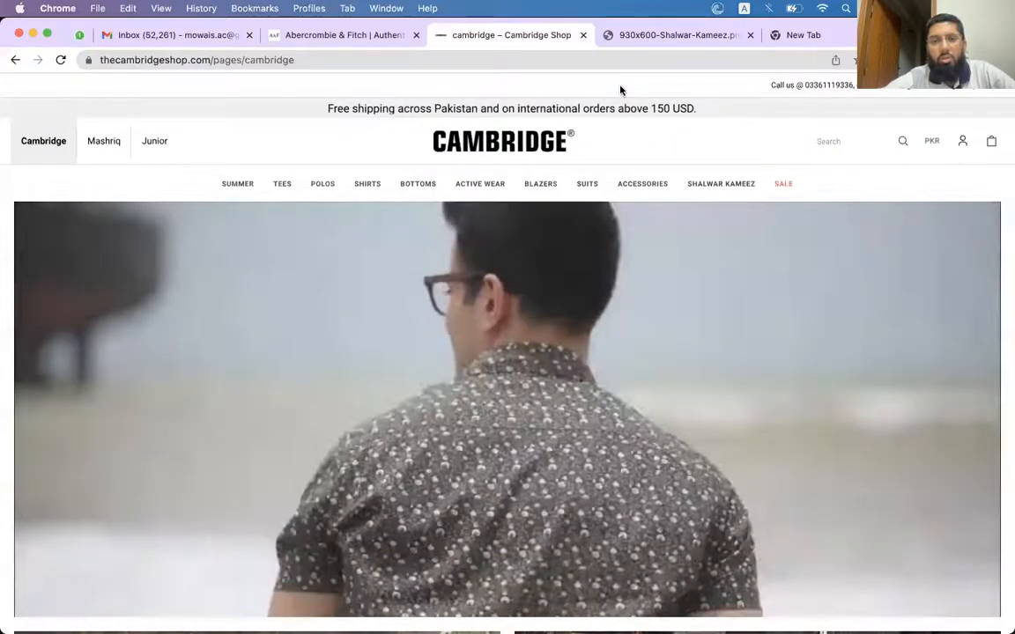
key(super+Tab)
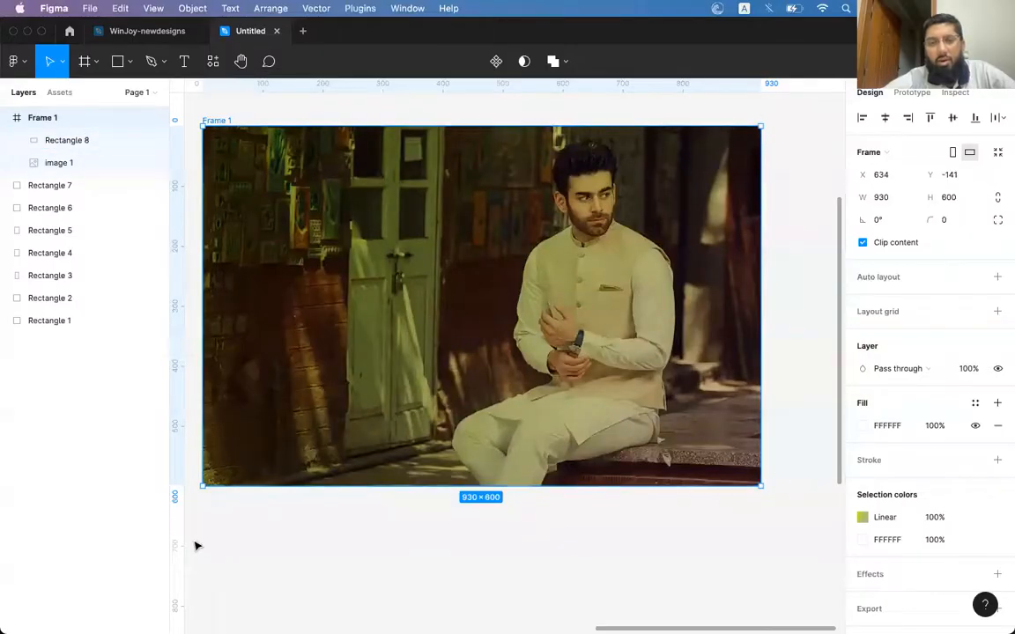
Step: Try the Color burn, Lighten, Screen and Color dodge blend modes on the gradient rectangle
scroll(664, 192, left, 2)
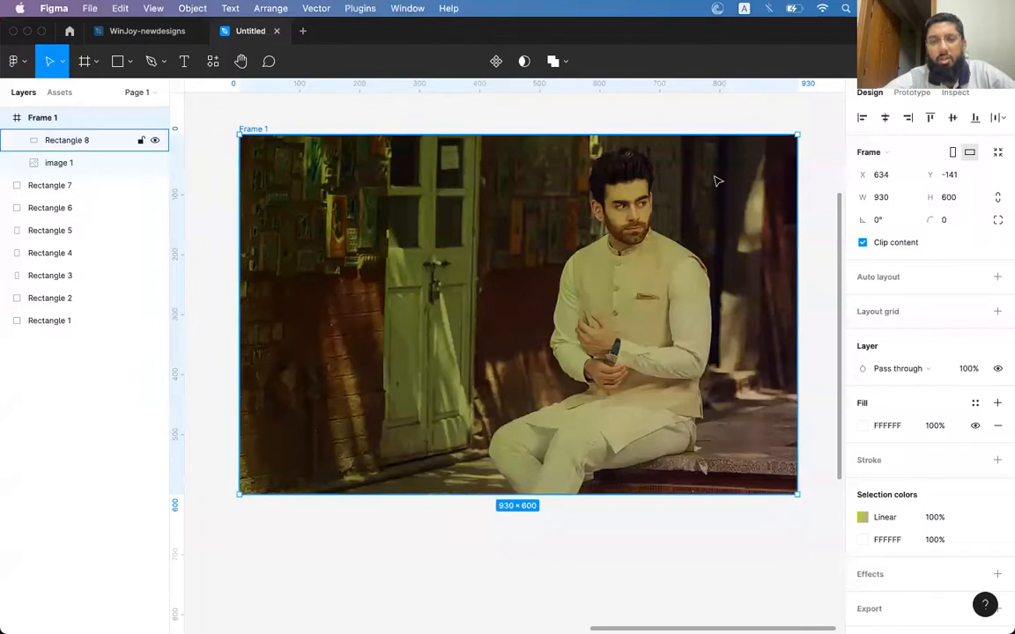
click(607, 277)
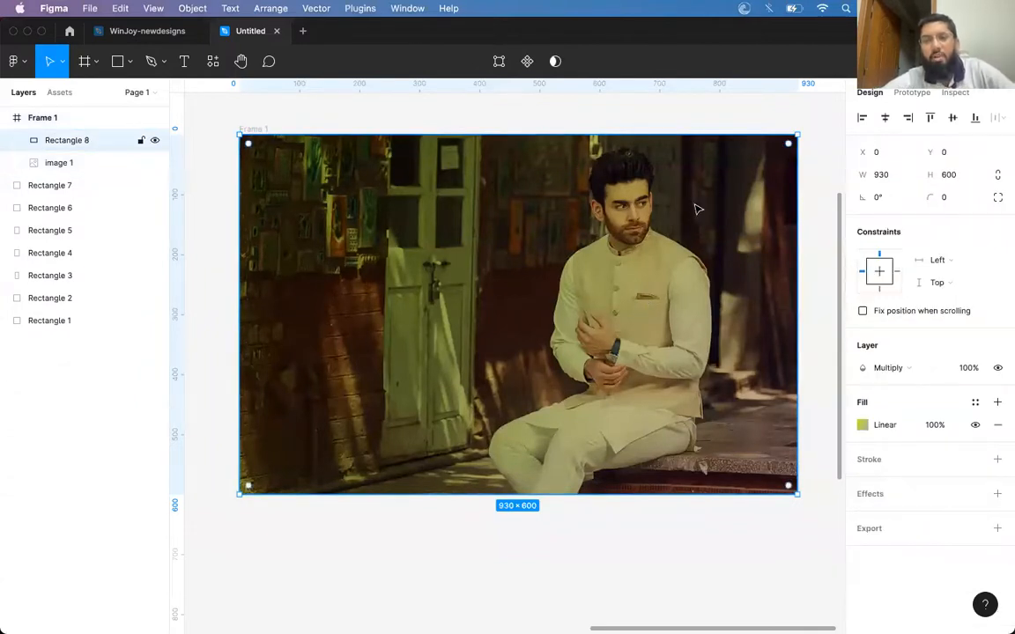
click(897, 365)
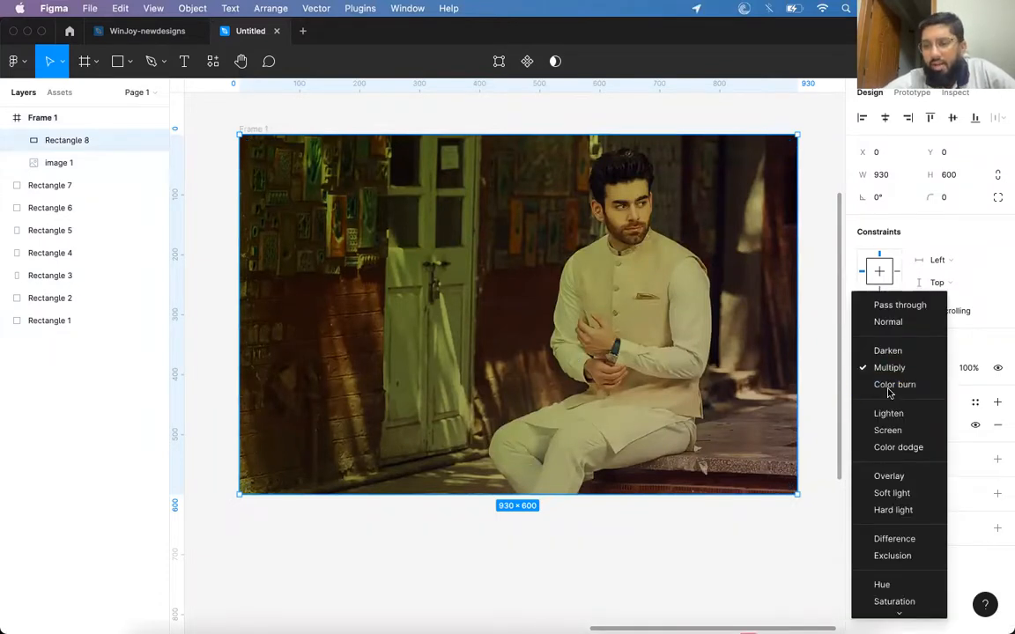
click(889, 385)
click(890, 372)
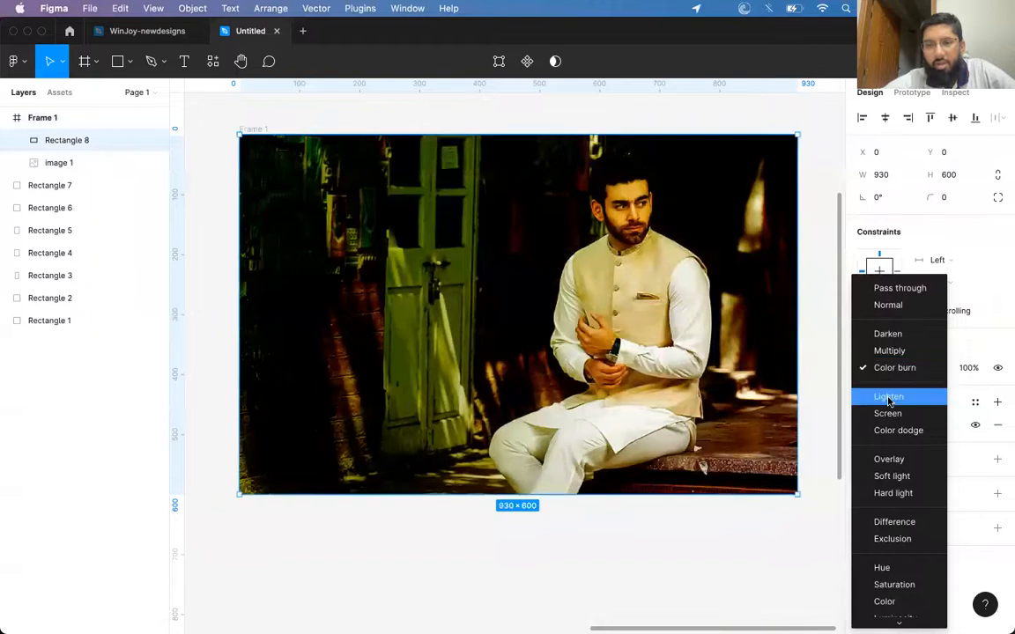
click(890, 396)
click(892, 371)
click(888, 384)
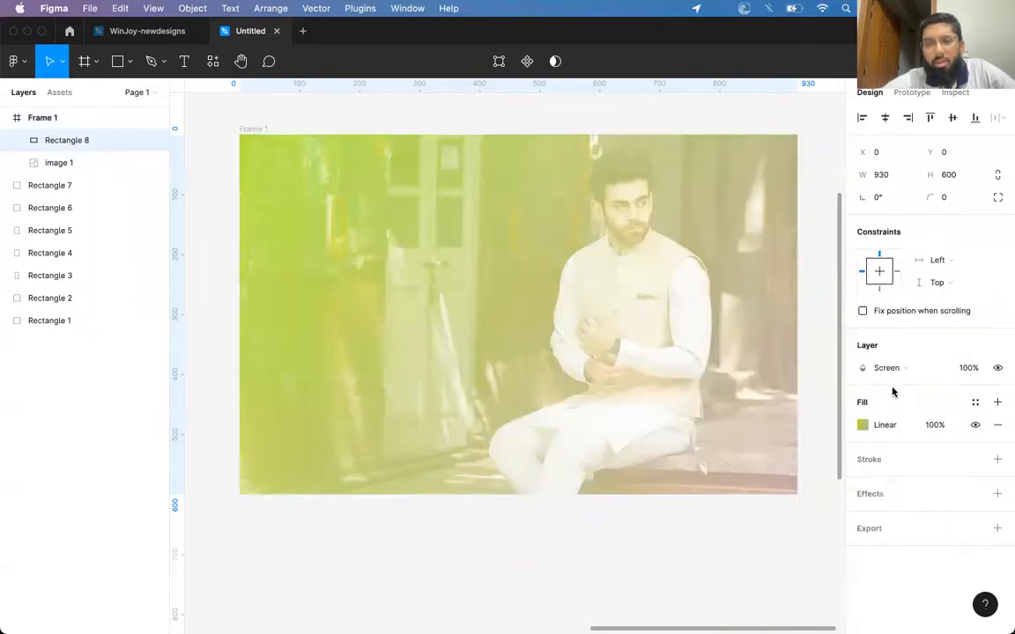
click(897, 369)
click(899, 385)
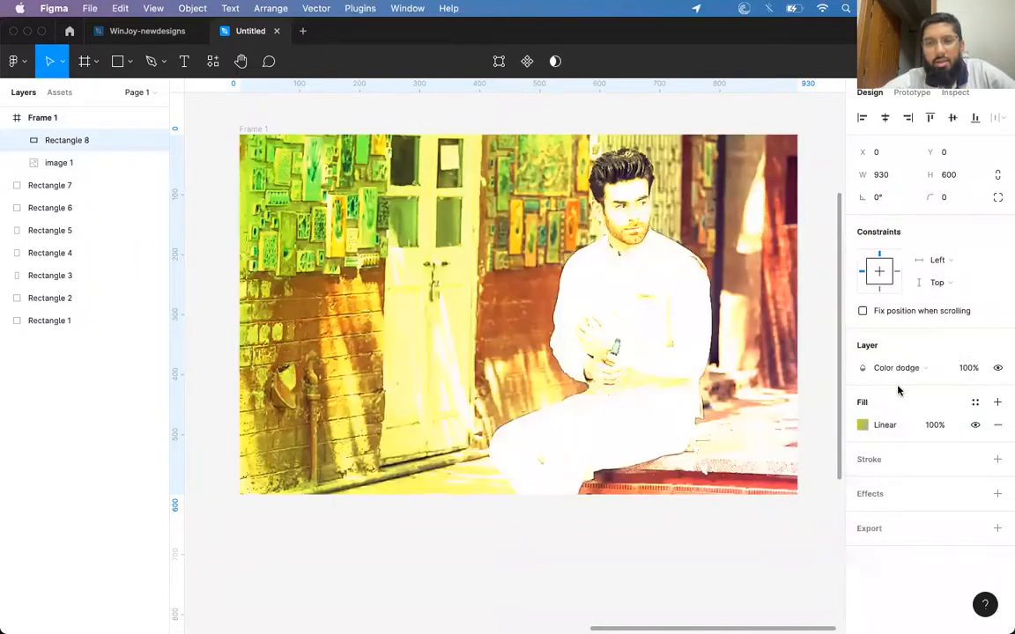
Step: Try the Overlay, Soft light and Hard light blend modes on the gradient rectangle
click(902, 375)
click(899, 397)
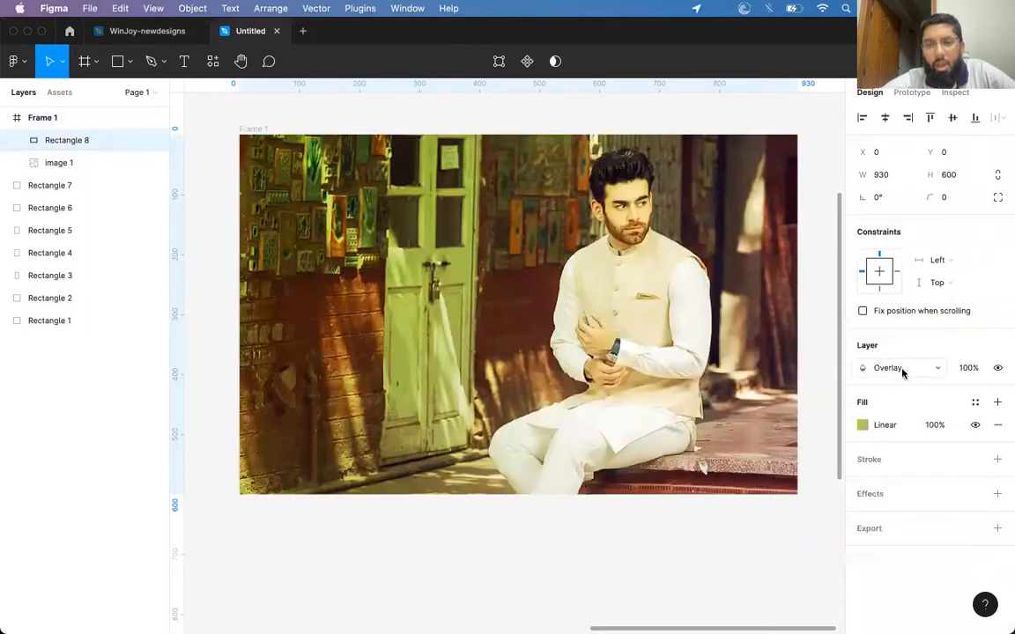
click(901, 369)
click(893, 384)
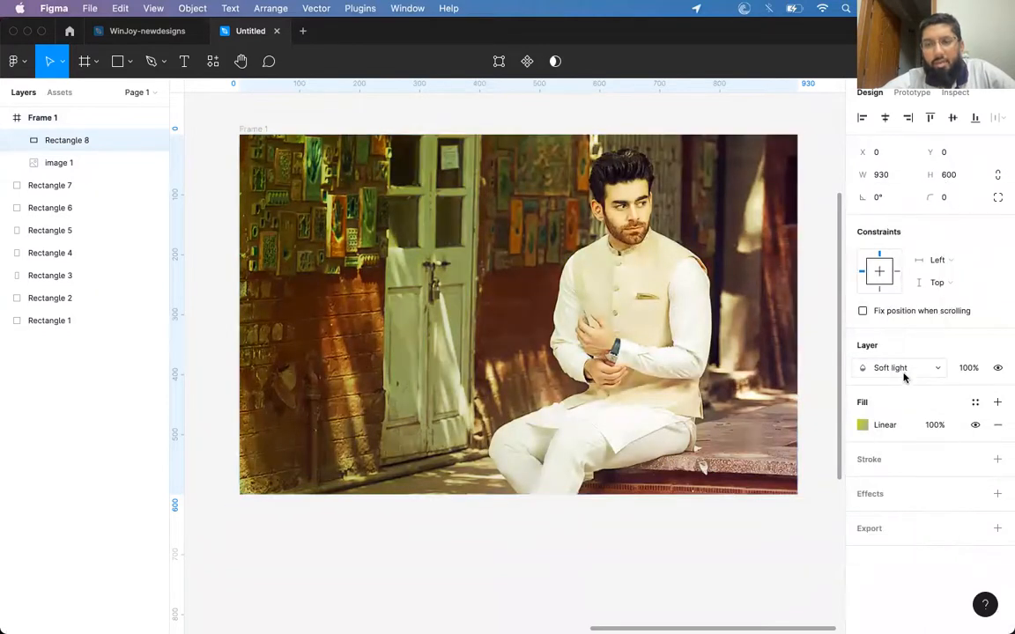
click(903, 376)
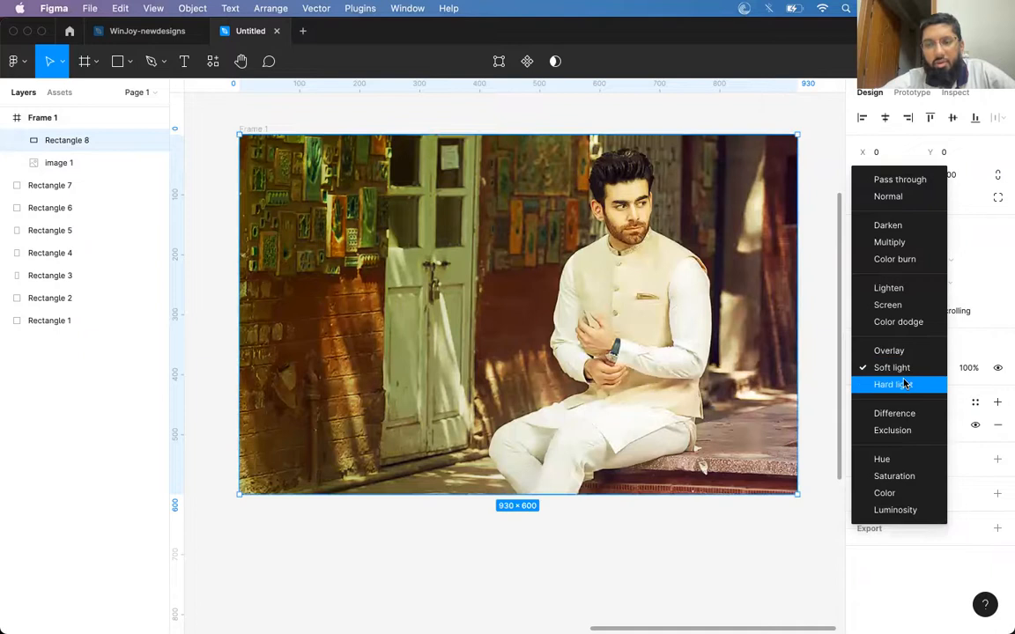
click(904, 384)
Step: Try the Difference, Hue and Saturation blend modes on the gradient rectangle
click(905, 374)
click(904, 392)
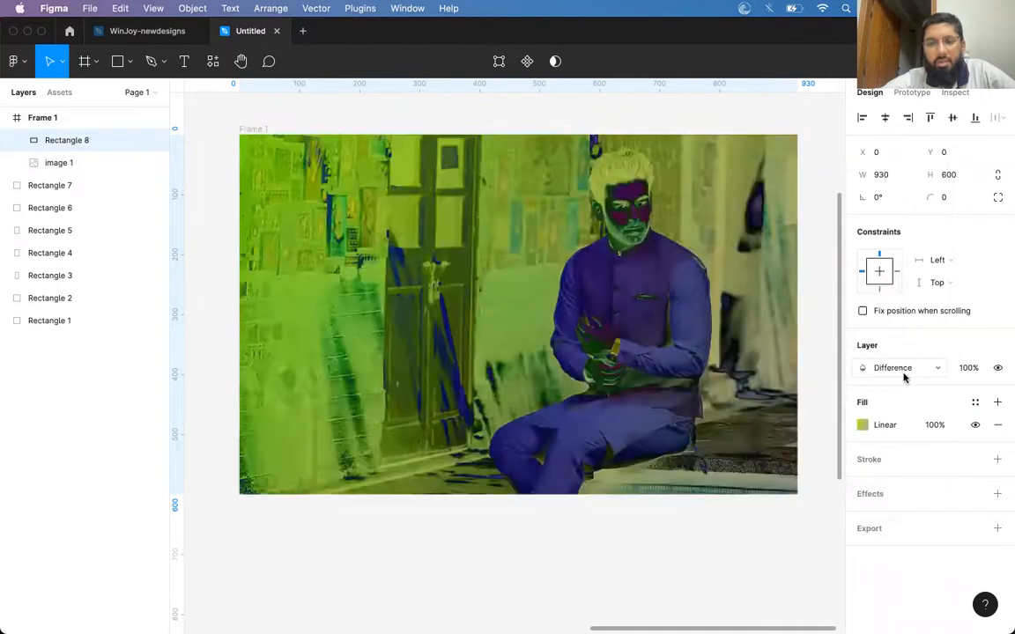
click(904, 377)
click(901, 412)
click(908, 373)
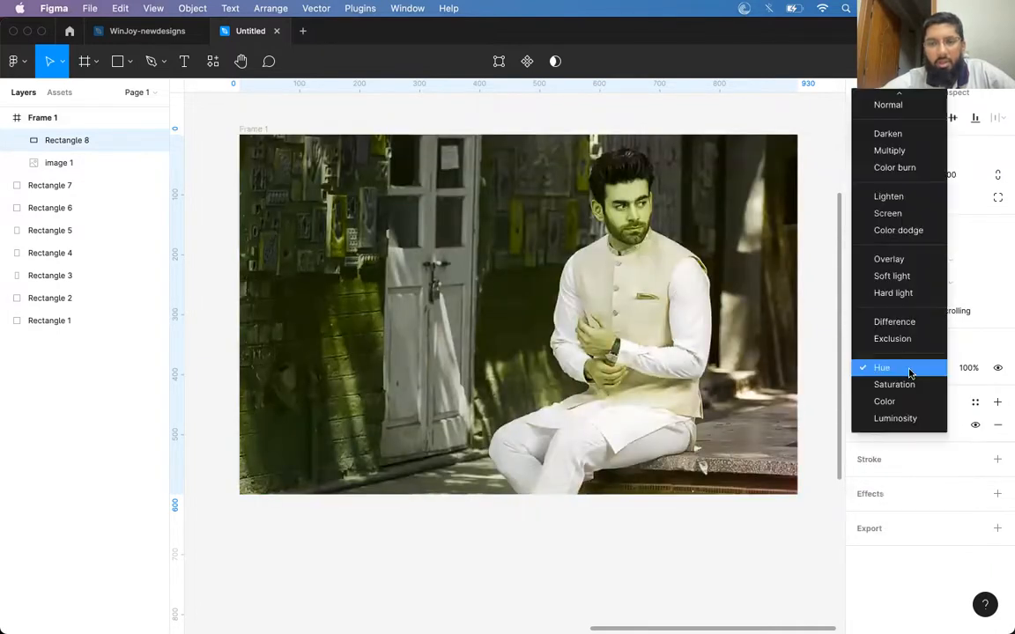
click(909, 385)
Step: Set the gradient rectangle's layer blend mode to Color
click(898, 368)
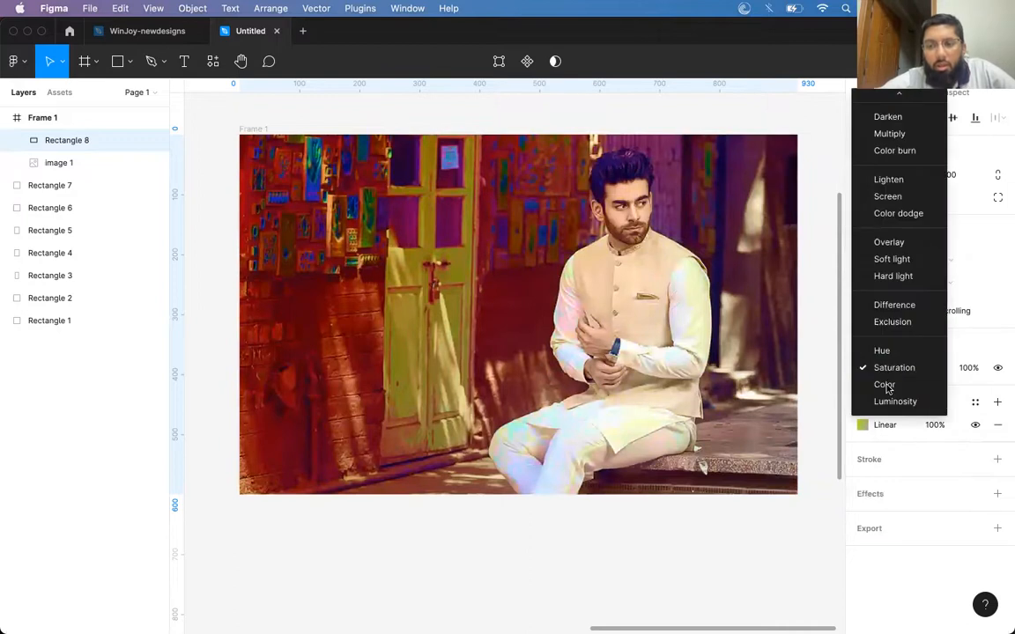
click(888, 386)
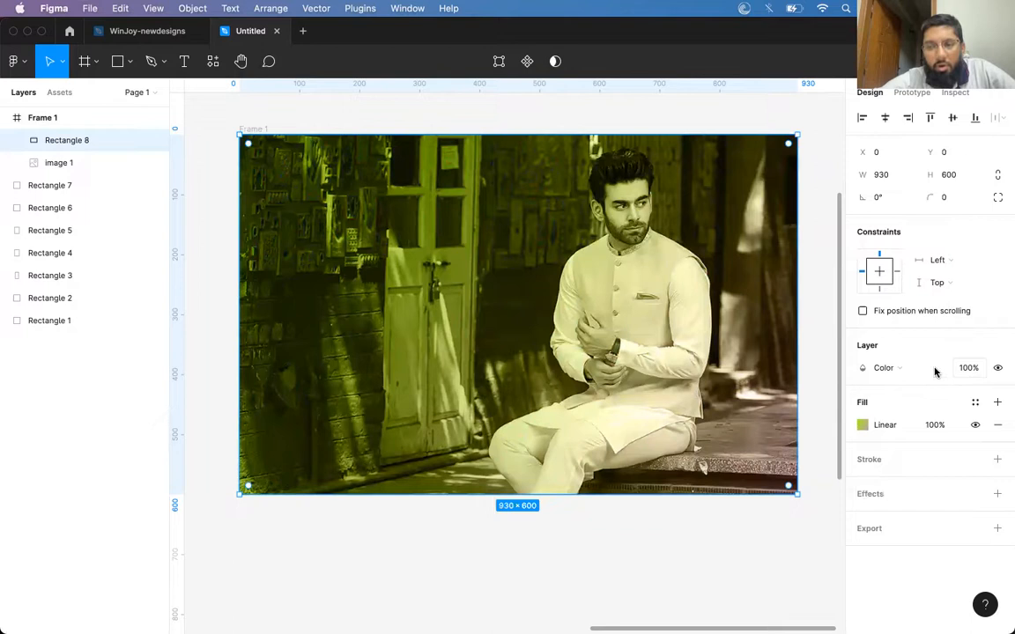
click(882, 368)
click(885, 368)
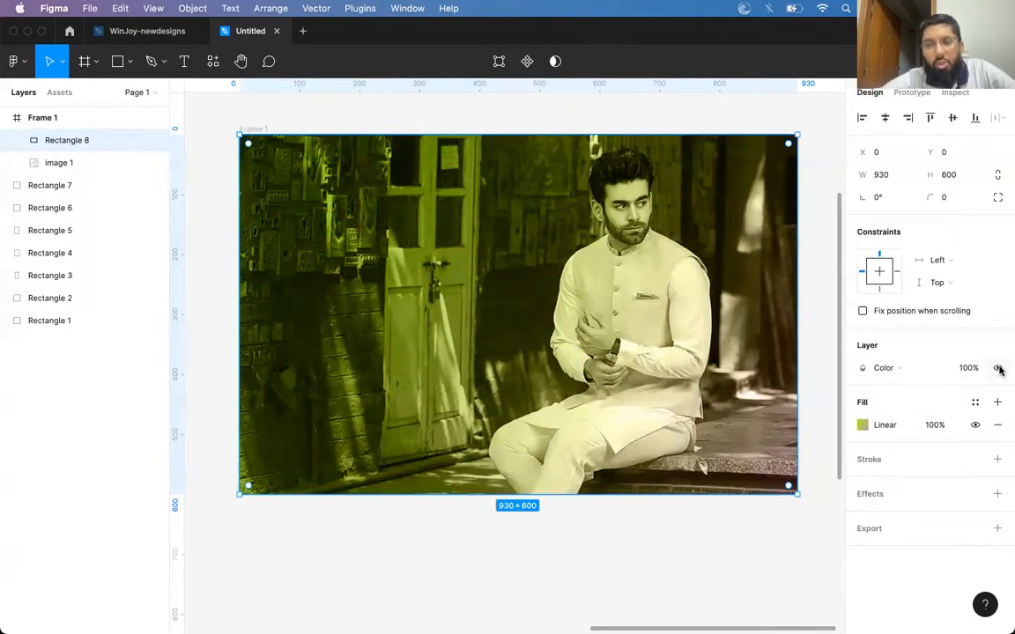
Step: Toggle the gradient rectangle's visibility repeatedly to compare the photo with and without the blended tint, leaving it shown
click(997, 369)
click(997, 369)
click(997, 369)
click(997, 370)
click(997, 370)
click(997, 370)
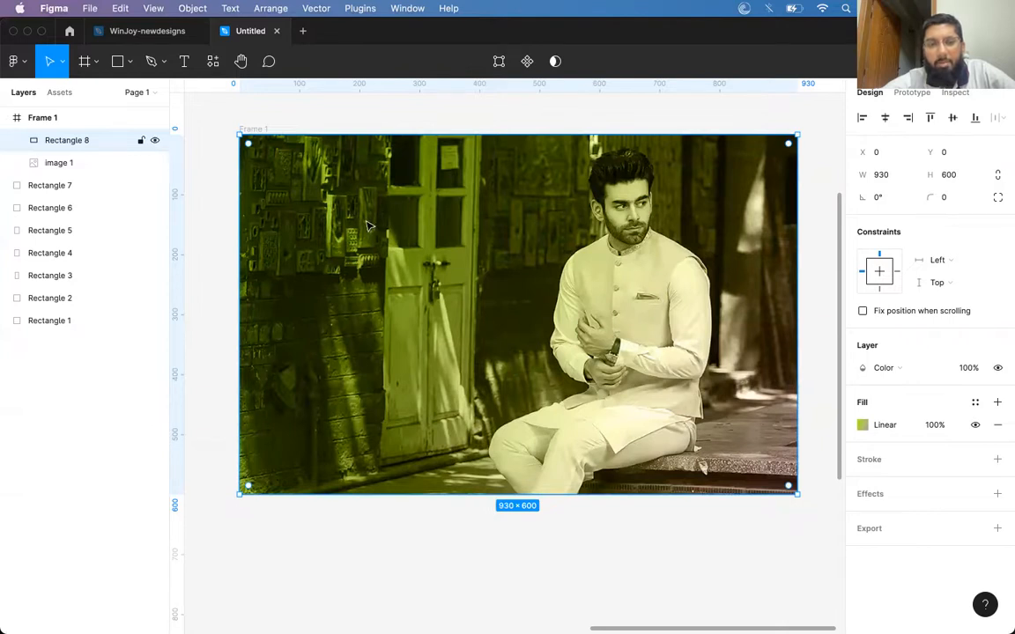
Step: Draw a new rectangle about 676 × 384 over the middle and right of the photo inside the frame
key(r)
drag(368, 205, 773, 434)
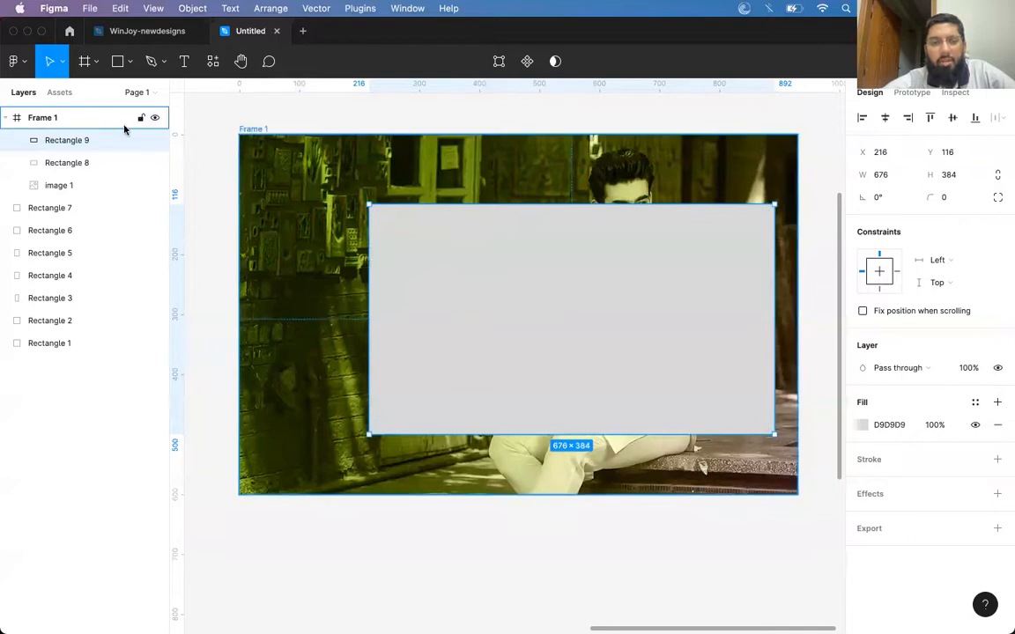
Step: Toggle the visibility of the new grey rectangle repeatedly to compare the photo with and without it, leaving it shown
click(156, 142)
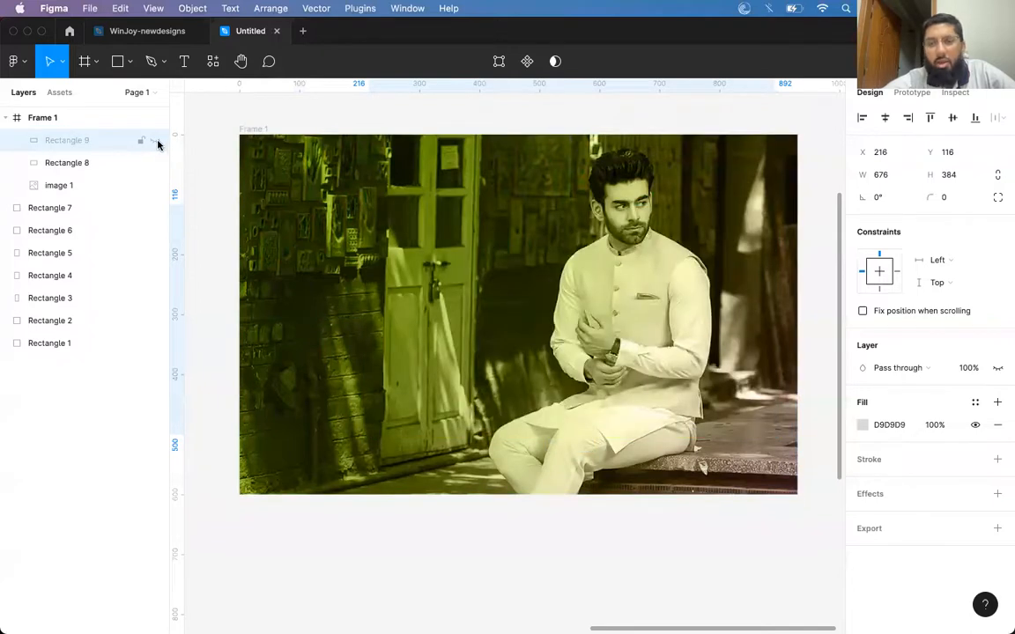
click(156, 141)
click(997, 369)
click(997, 369)
click(997, 369)
click(997, 369)
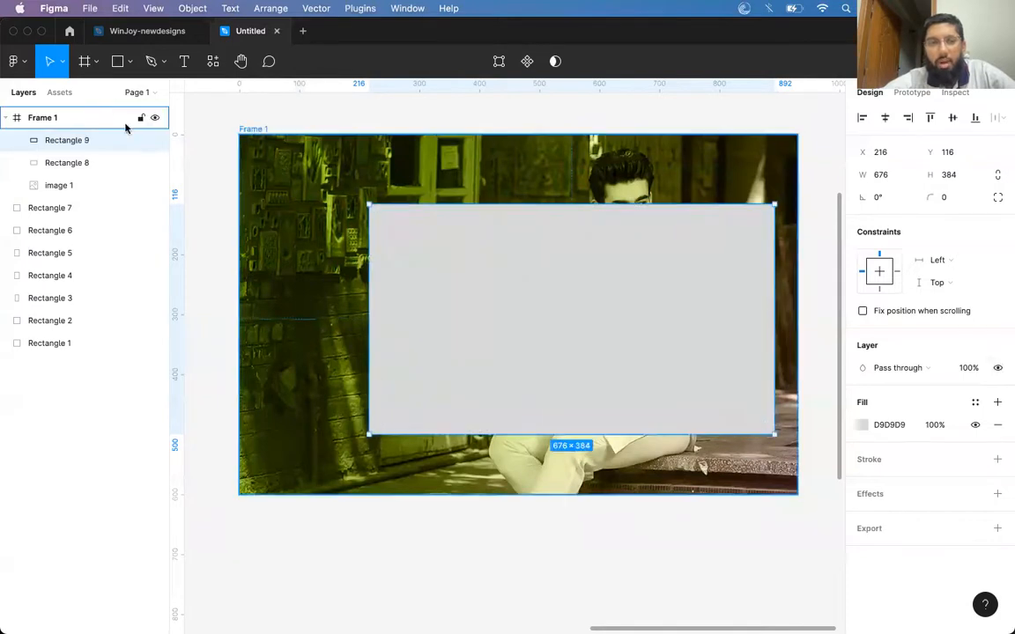
click(155, 144)
click(155, 144)
click(155, 143)
click(155, 144)
click(155, 144)
click(155, 144)
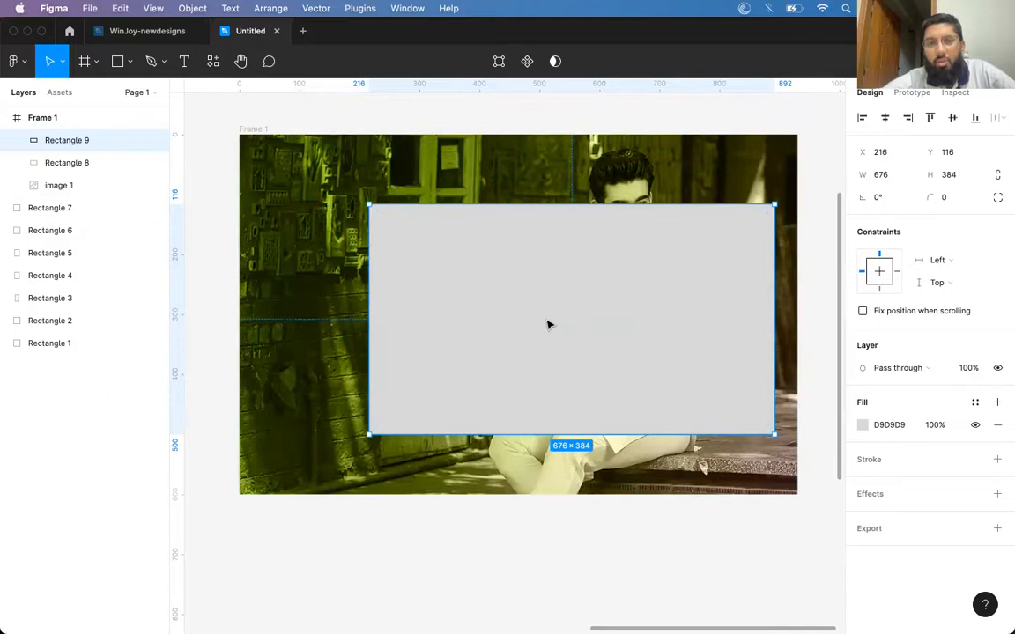
Step: Move the grey rectangle within the frame to about X 146, Y 91 and deselect it
drag(548, 324, 507, 310)
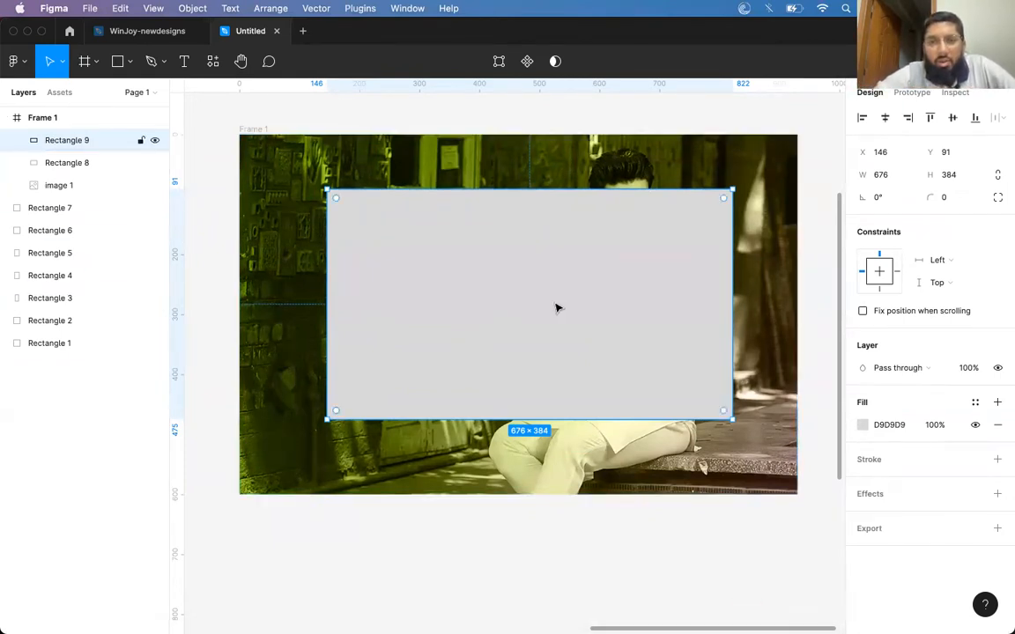
scroll(556, 307, up, 1)
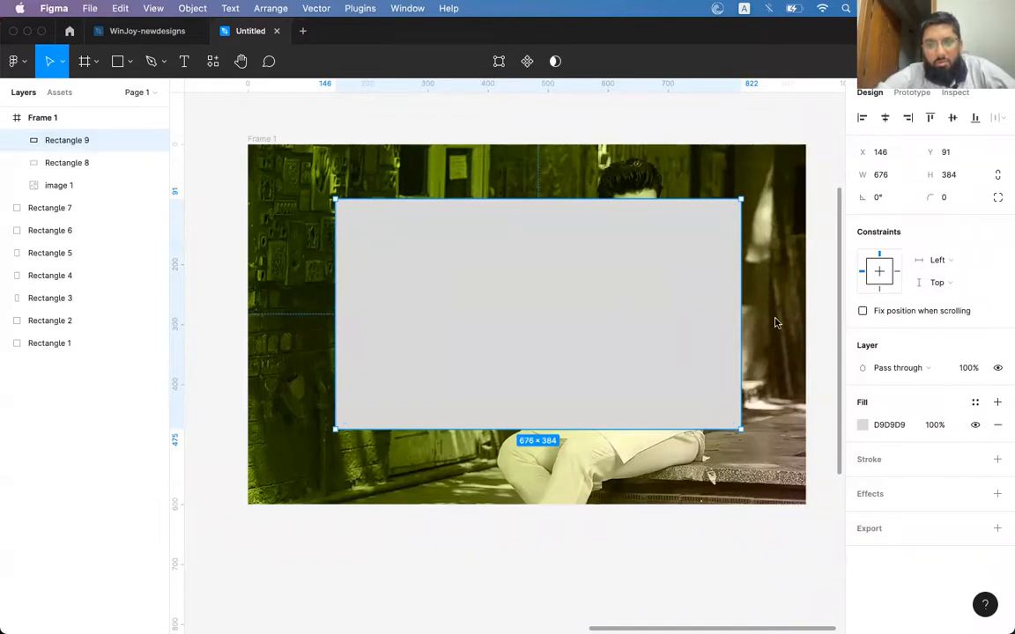
scroll(636, 258, right, 3)
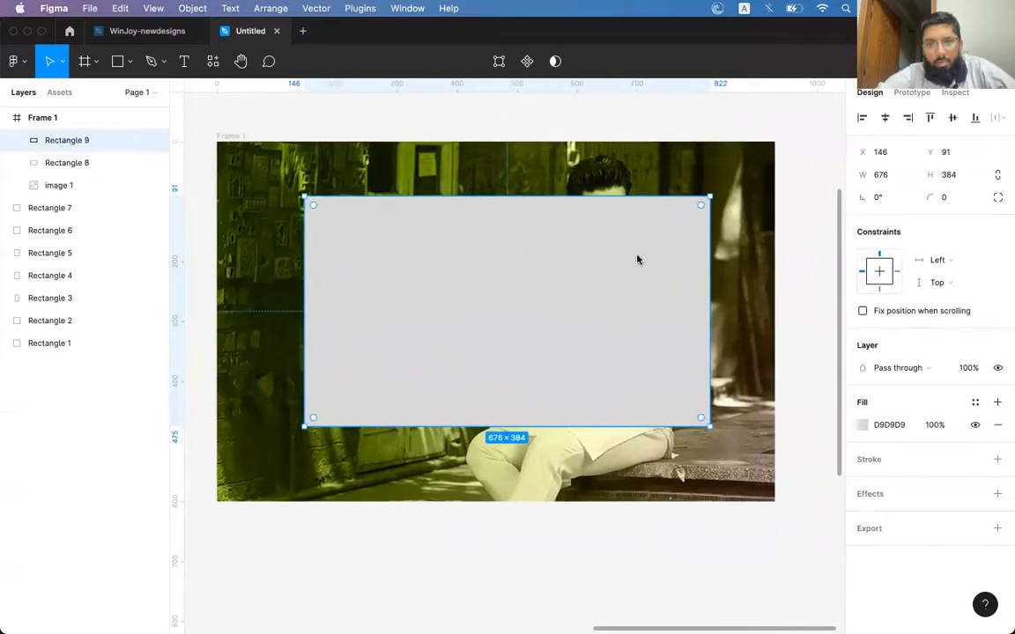
scroll(637, 259, up, 2)
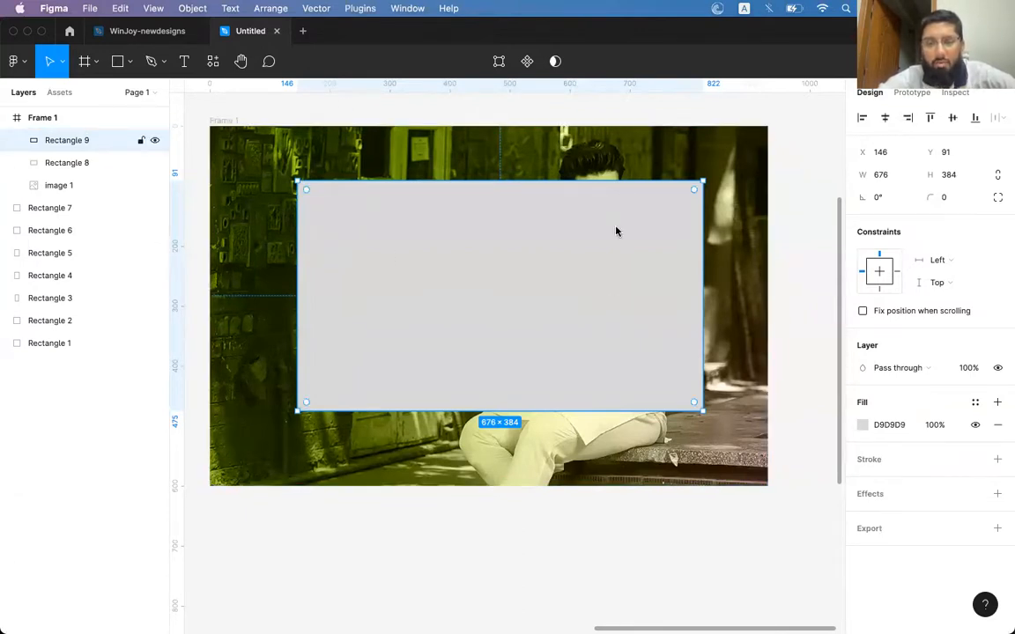
click(800, 264)
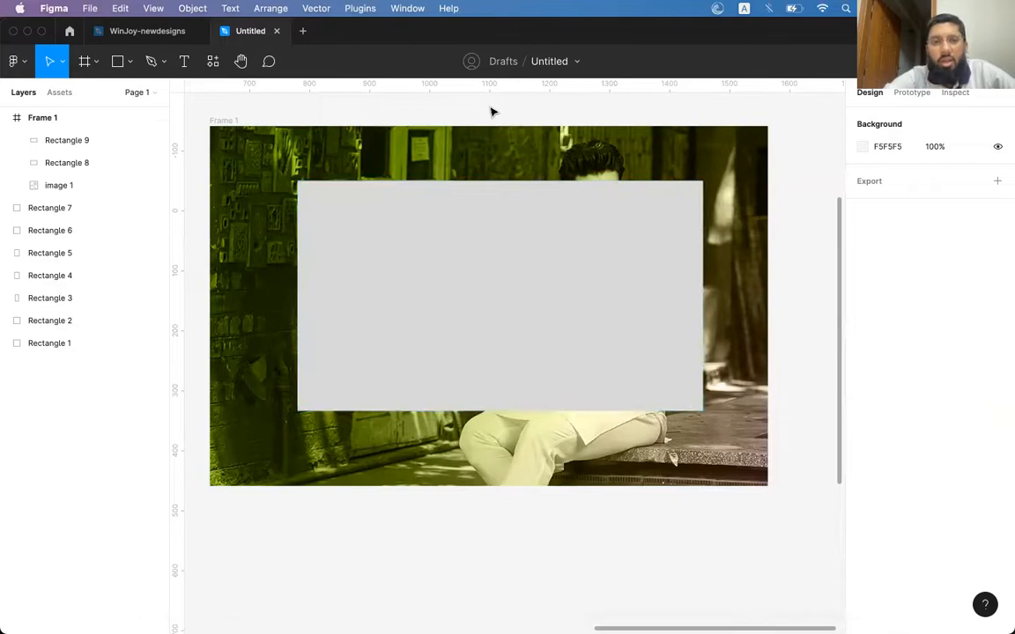
click(269, 61)
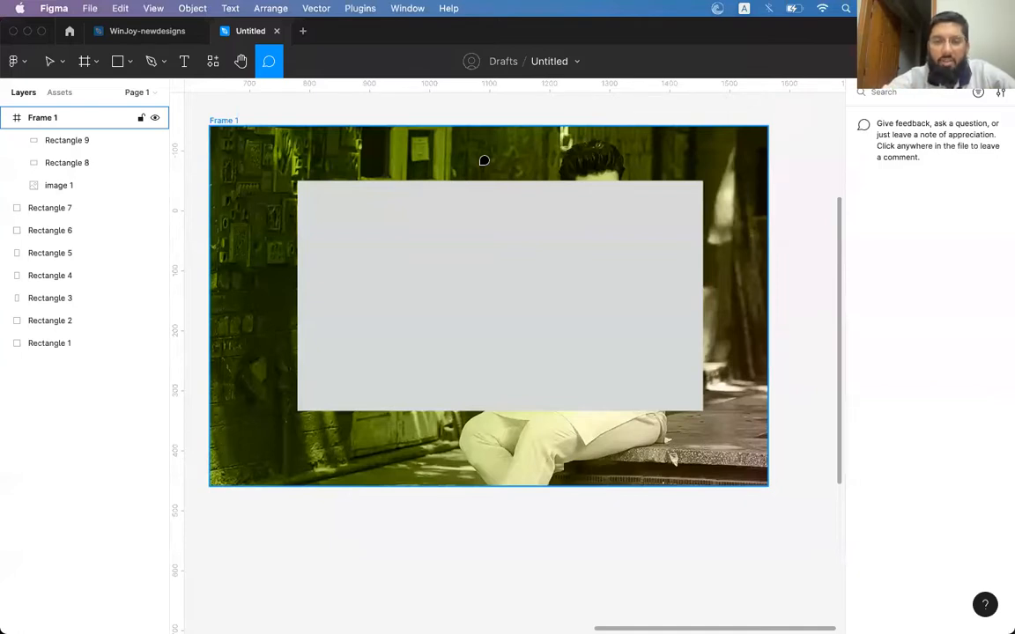
key(Escape)
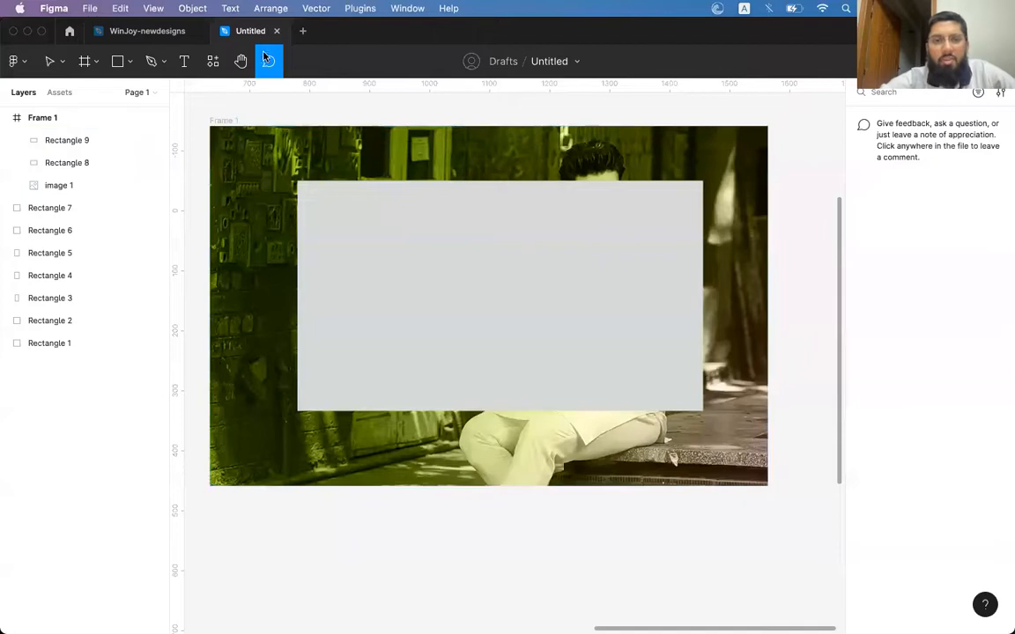
scroll(462, 200, left, 5)
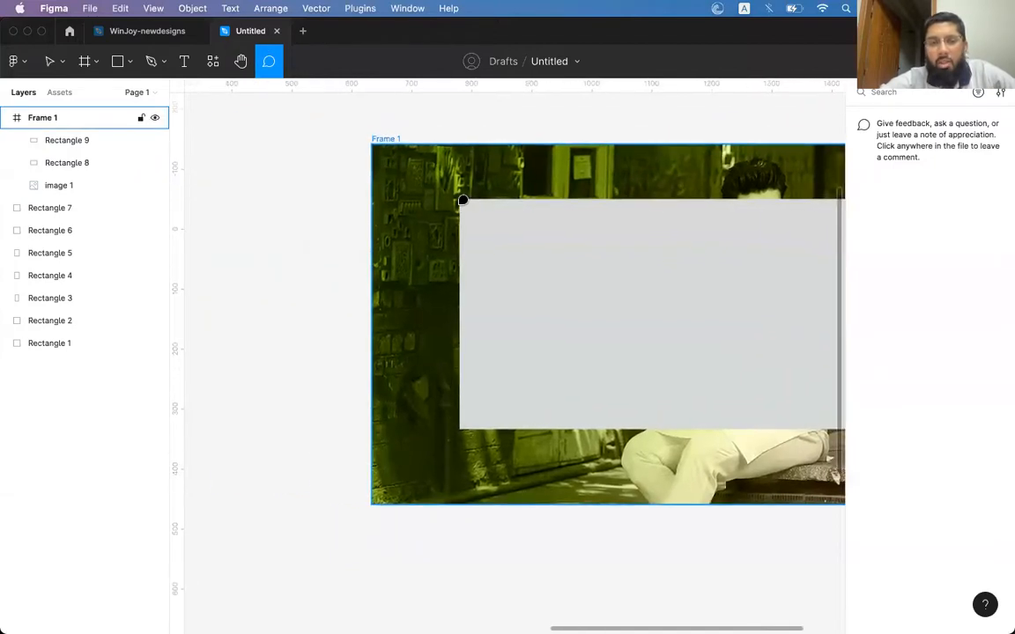
scroll(463, 200, left, 2)
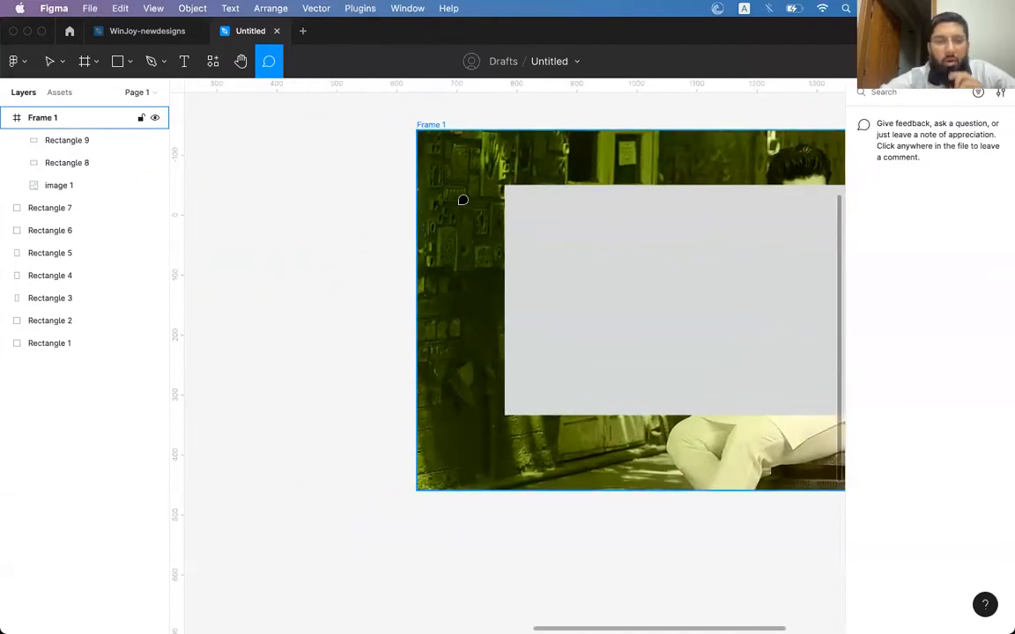
click(270, 64)
click(270, 64)
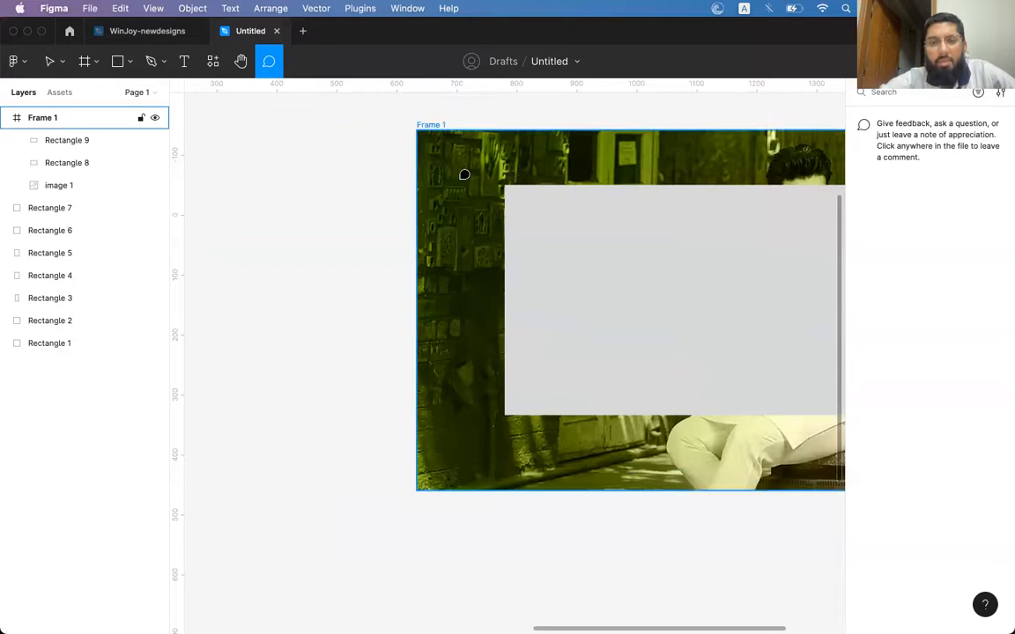
Step: Delete the grey rectangle covering the photo in Frame 1
scroll(464, 174, right, 5)
key(v)
click(447, 204)
key(Delete)
scroll(447, 204, left, 1)
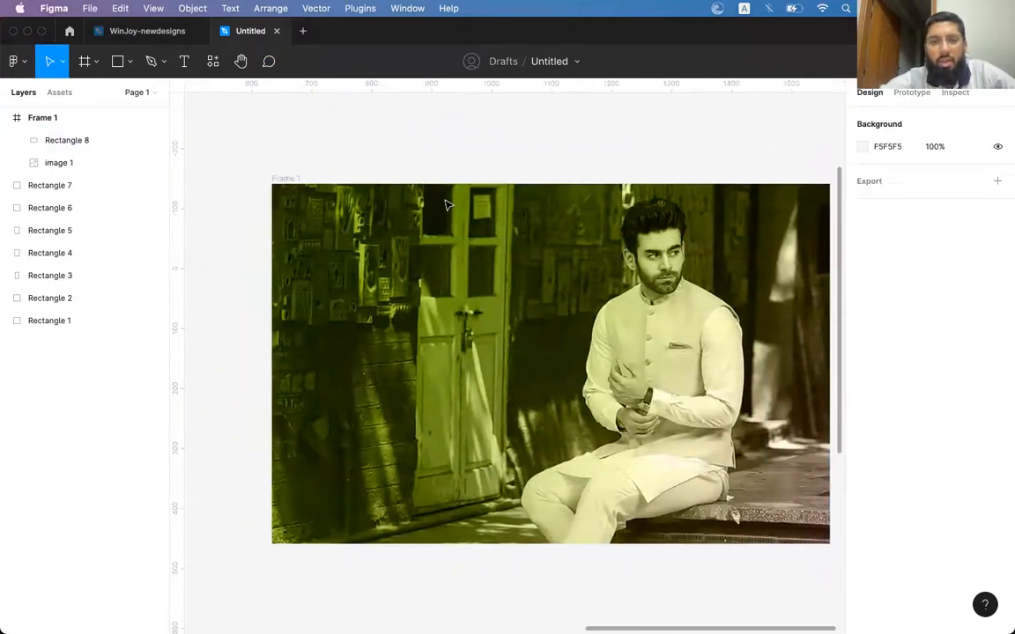
Step: Switch to the WinJoy-newdesigns file and bring the Golden Tulip Media Hotel prize cards into close view
click(170, 33)
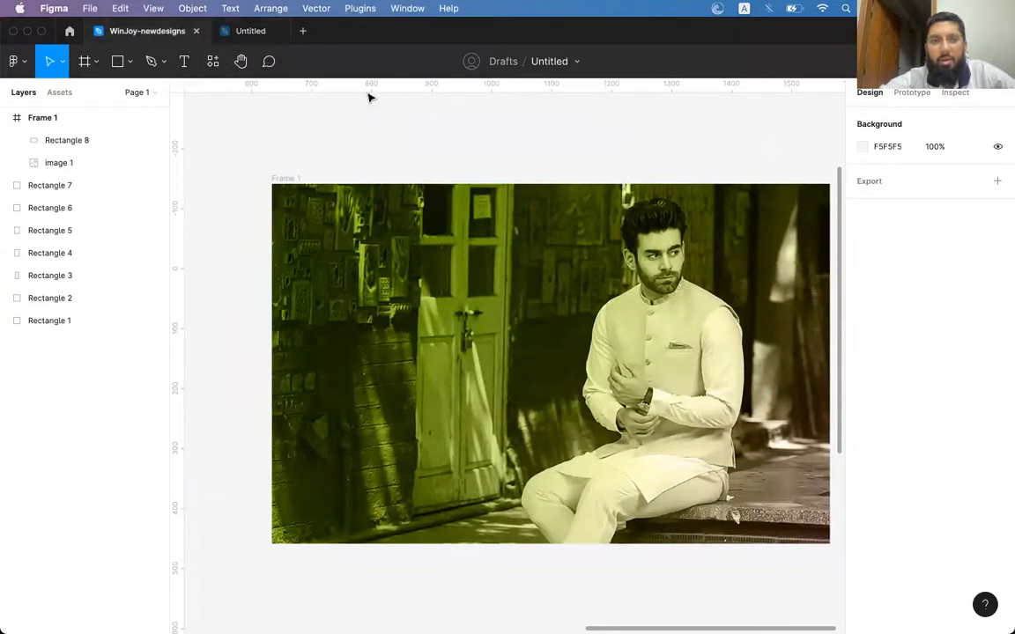
scroll(469, 238, up, 10)
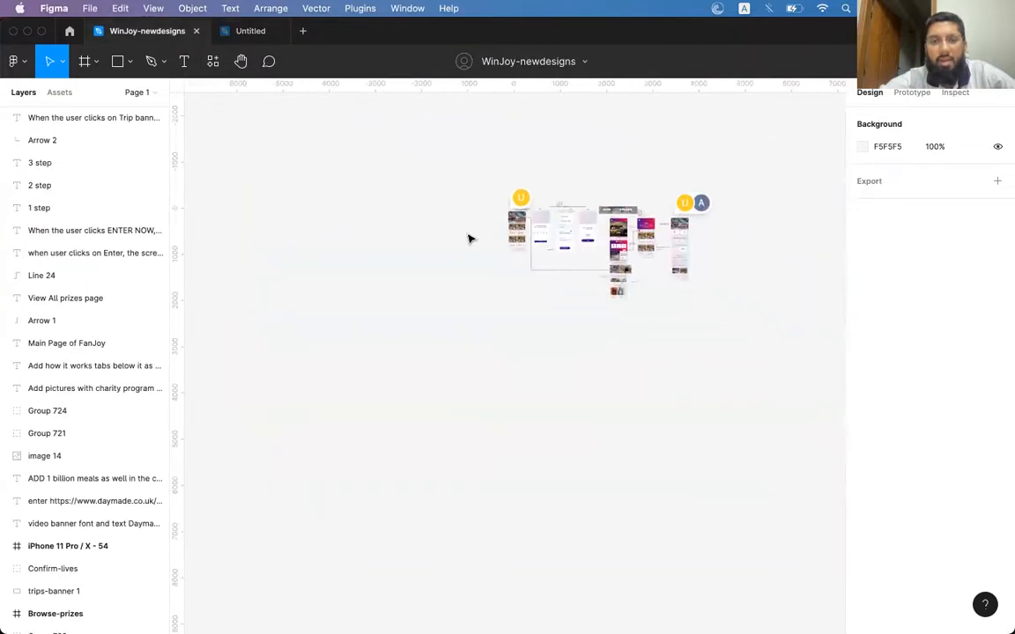
scroll(469, 238, up, 5)
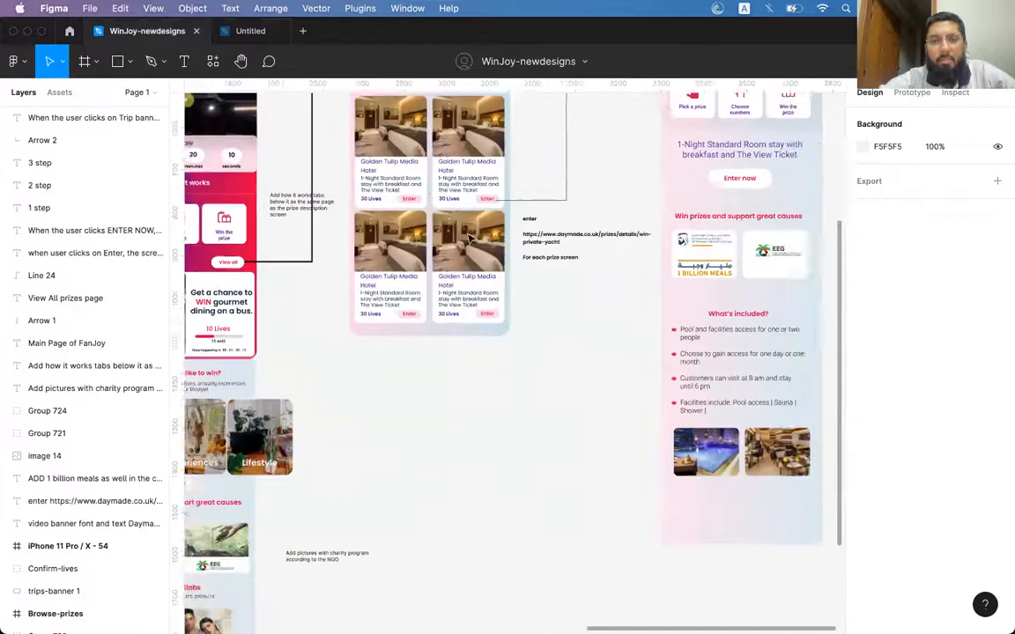
scroll(468, 238, up, 5)
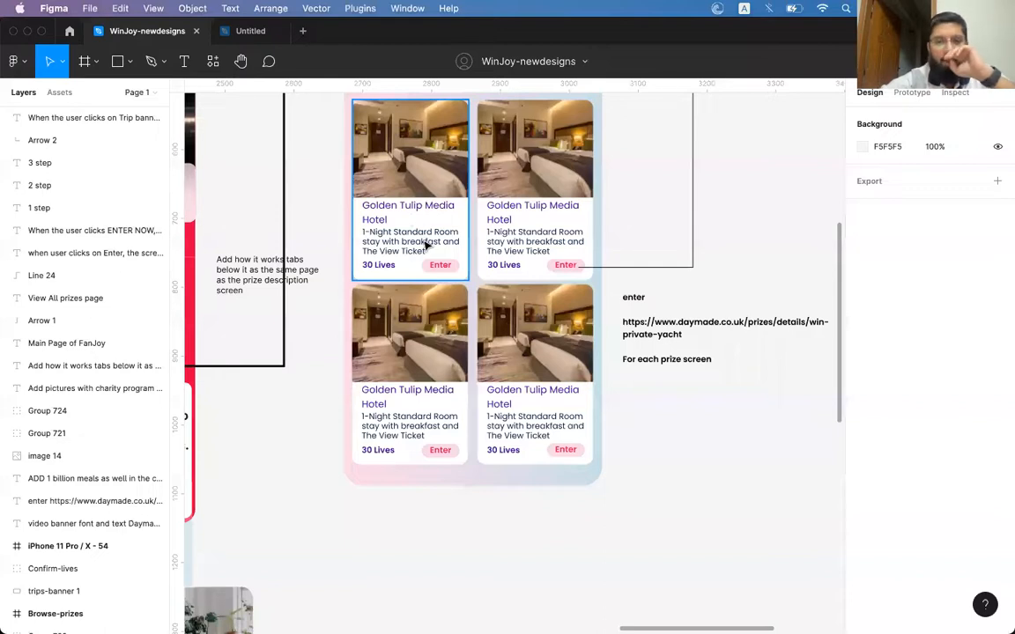
Step: Post the comment "This doesn't look professional" on the first Golden Tulip Media Hotel card in the Browse-prizes frame
click(268, 60)
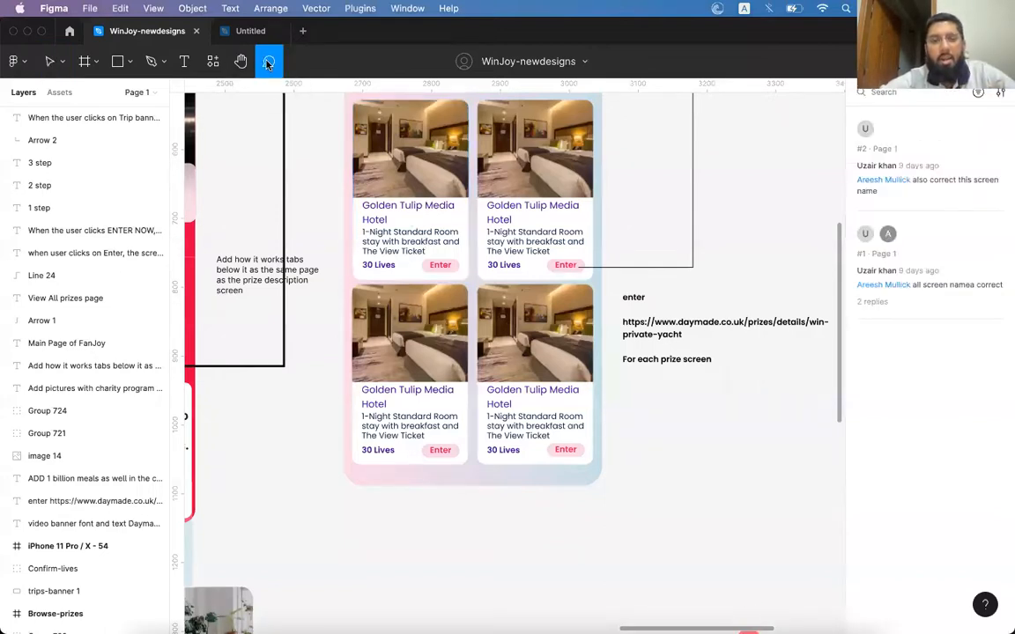
click(388, 202)
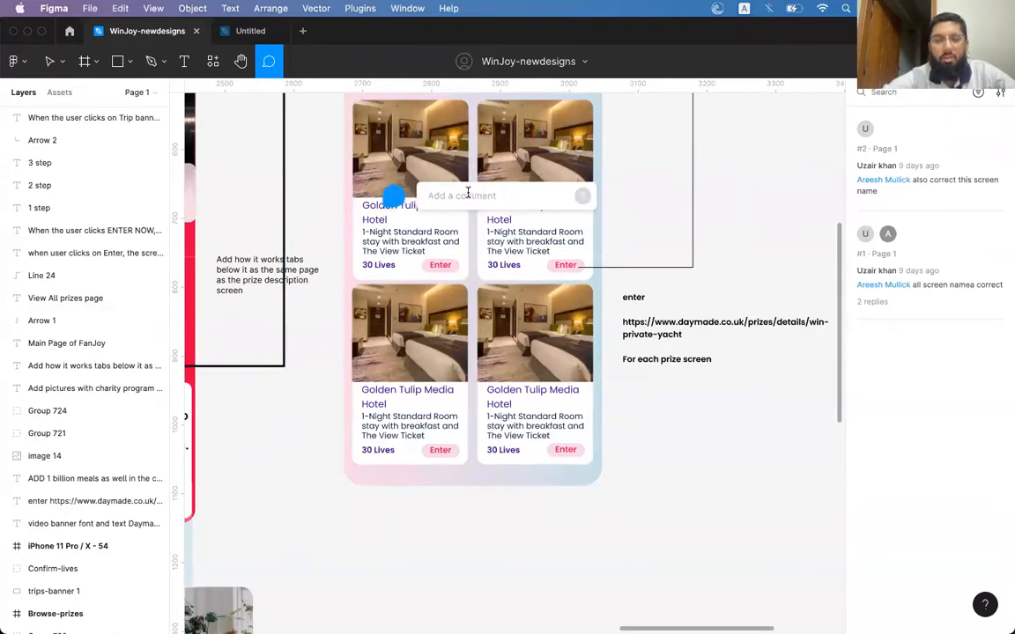
text(TH)
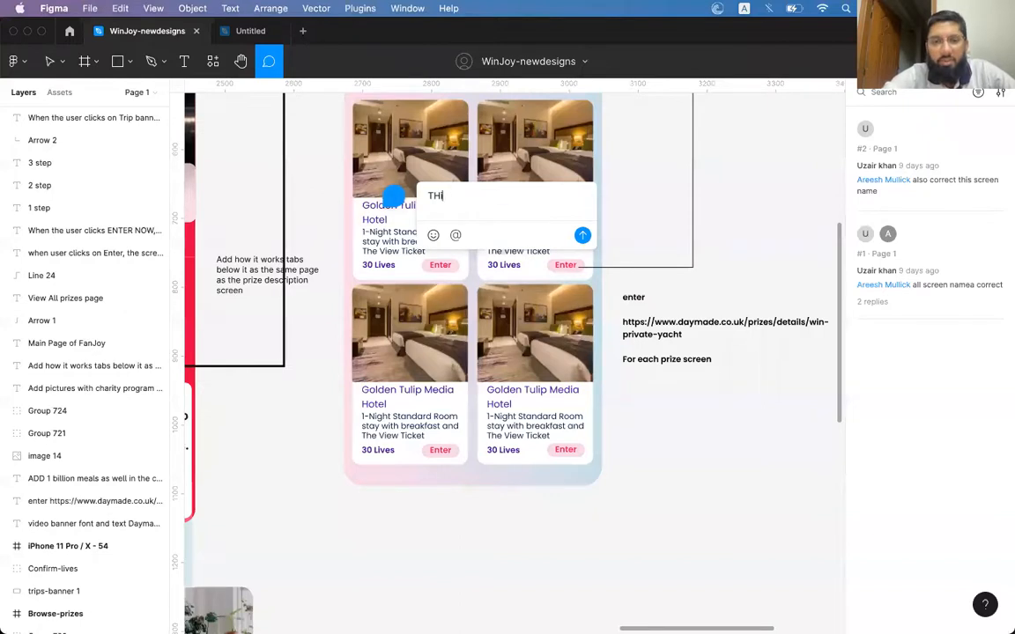
key(BackSpace)
key(BackSpace)
text(This)
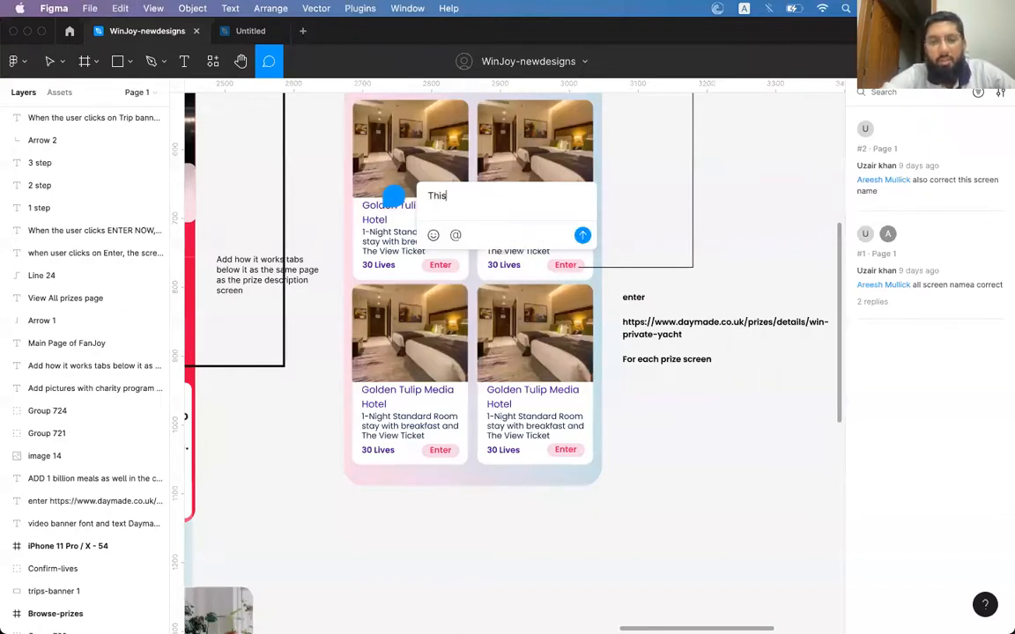
text( doesn't look professional)
key(Return)
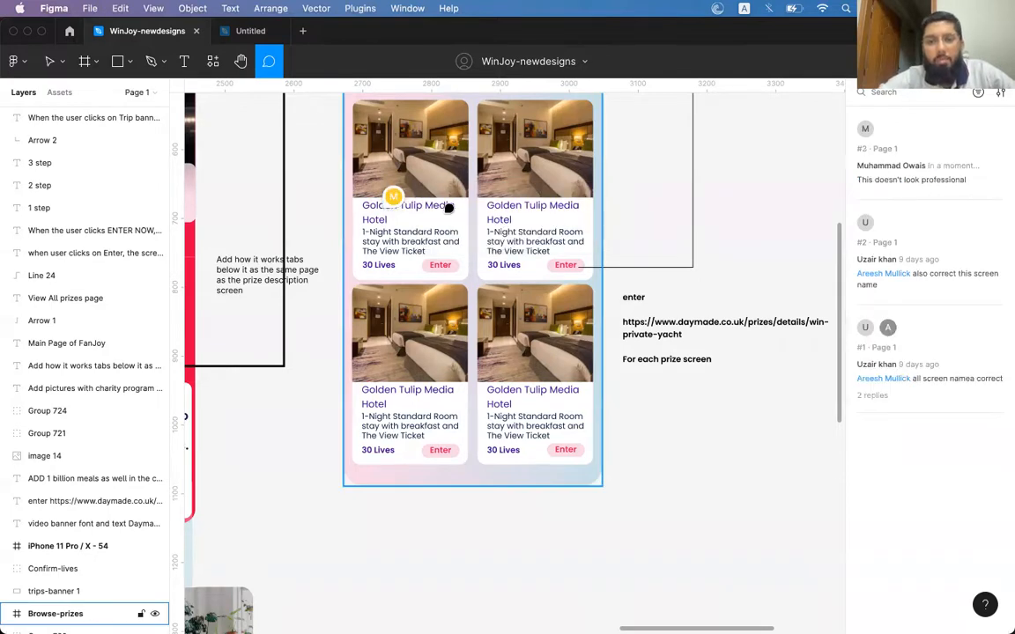
Step: View the new comment's thread, close it without replying, and return to the Move tool
click(391, 192)
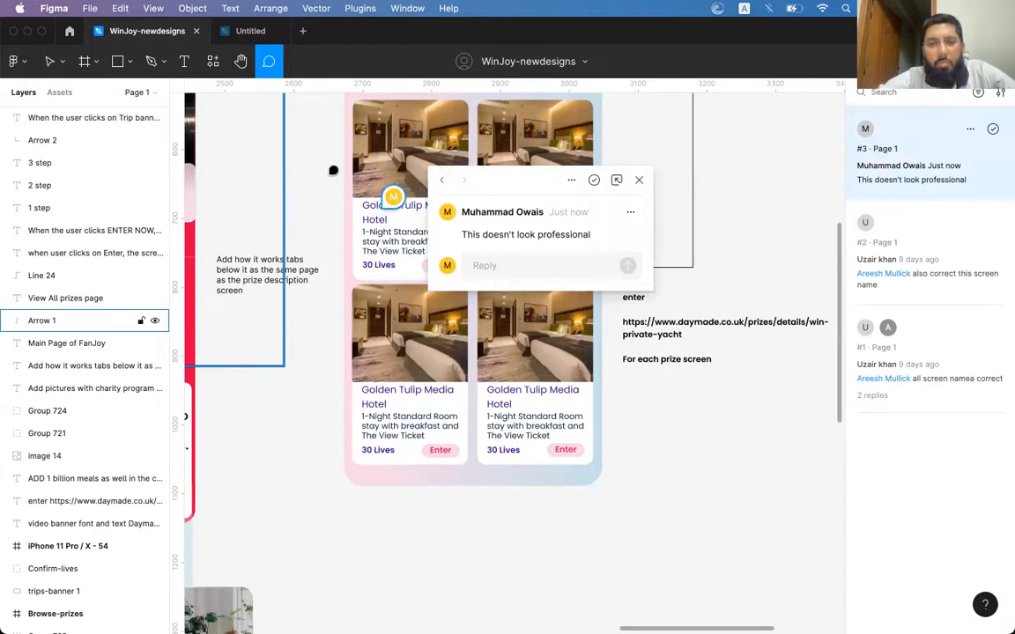
text(v)
key(BackSpace)
key(Escape)
key(v)
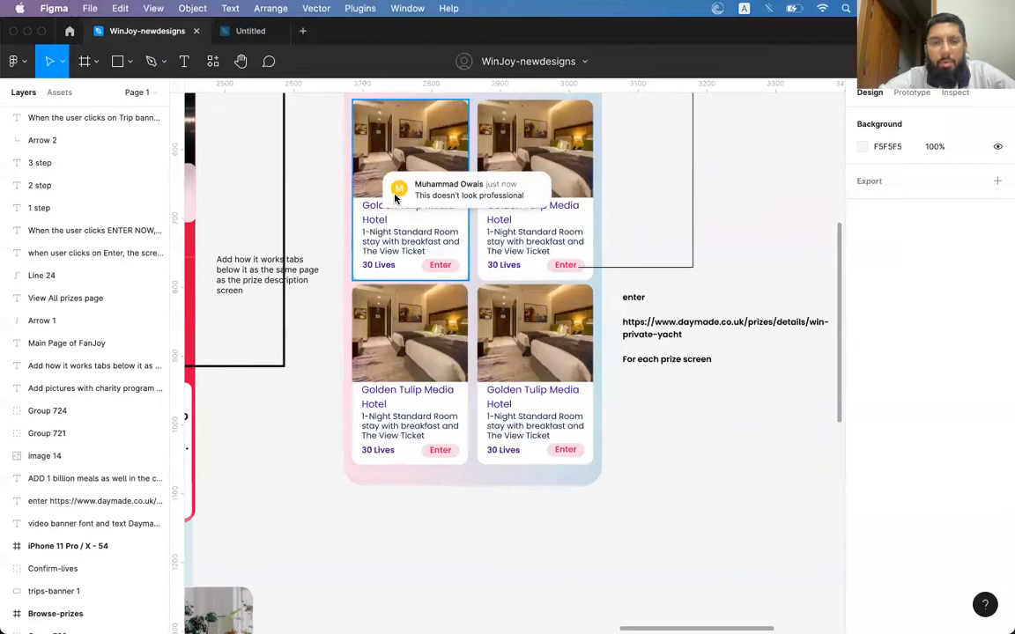
Step: Reopen the hotel card comment for editing and add an @ mention marker to bring up the collaborators who can be tagged
click(396, 191)
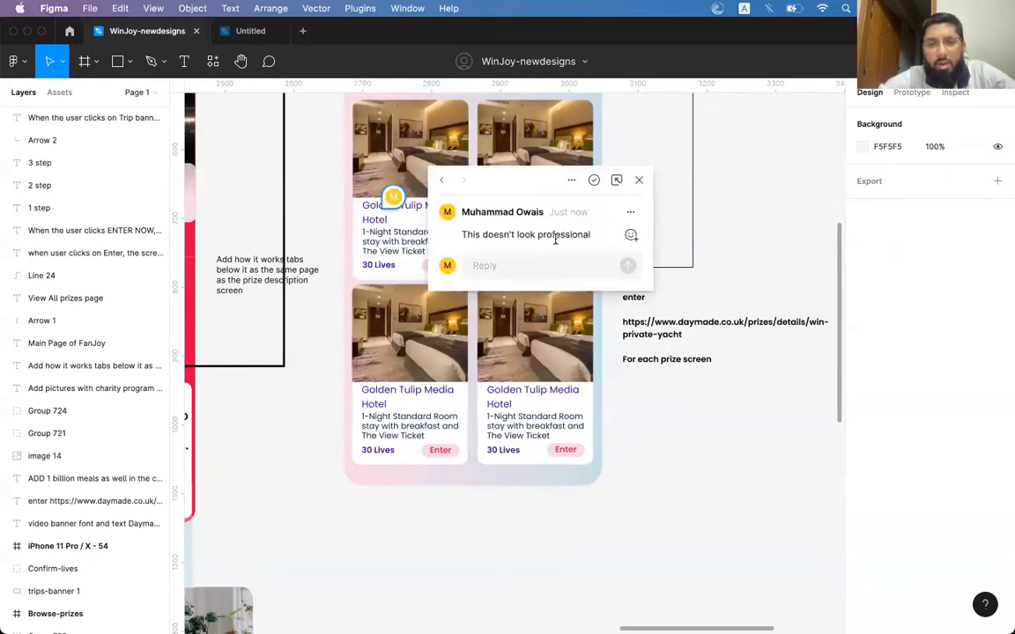
click(629, 211)
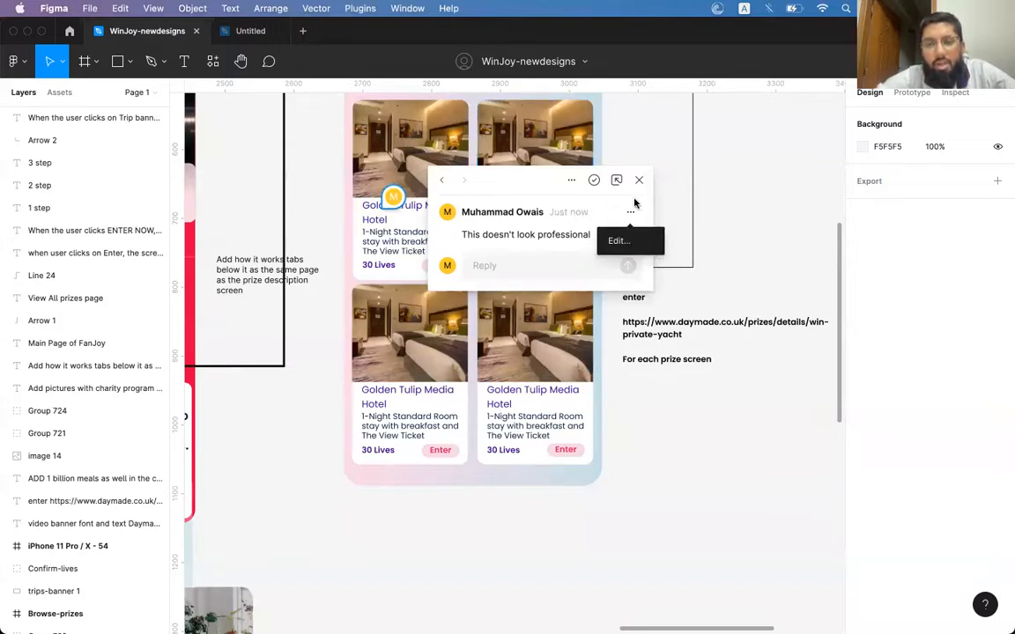
click(613, 240)
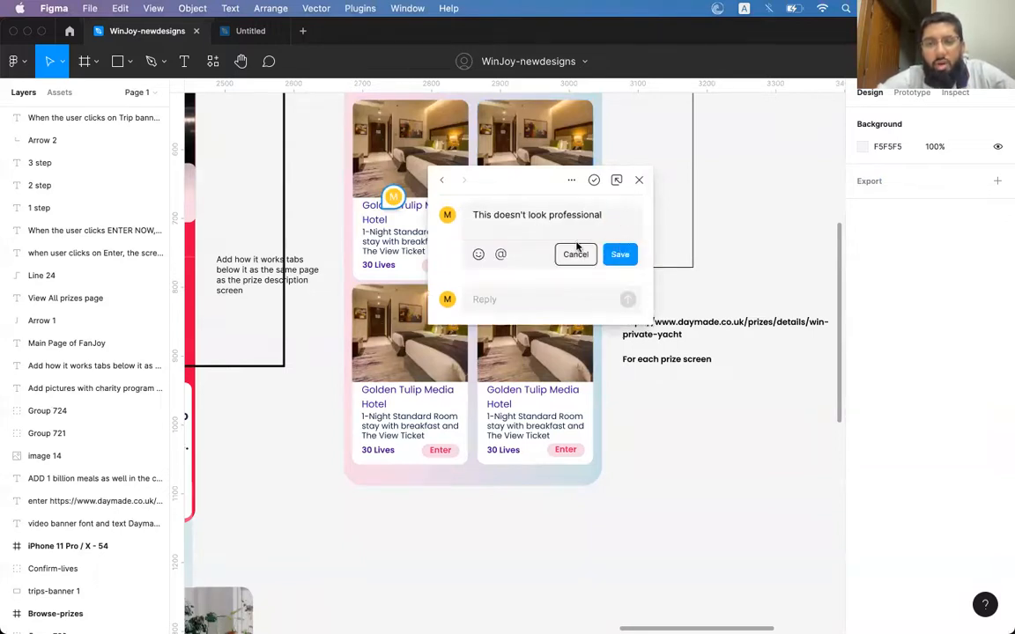
click(476, 255)
click(501, 255)
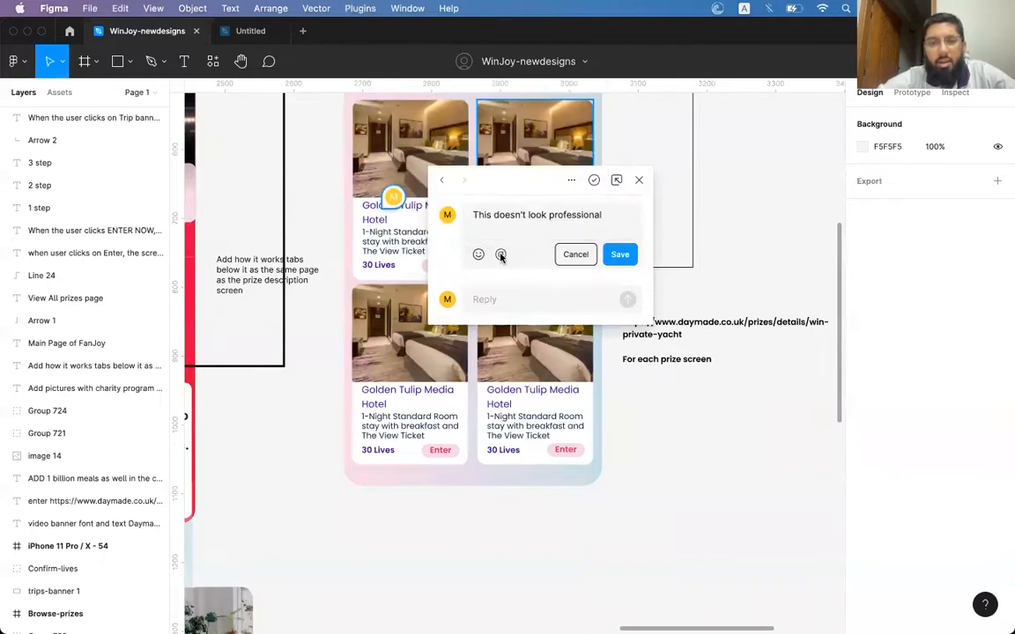
click(501, 255)
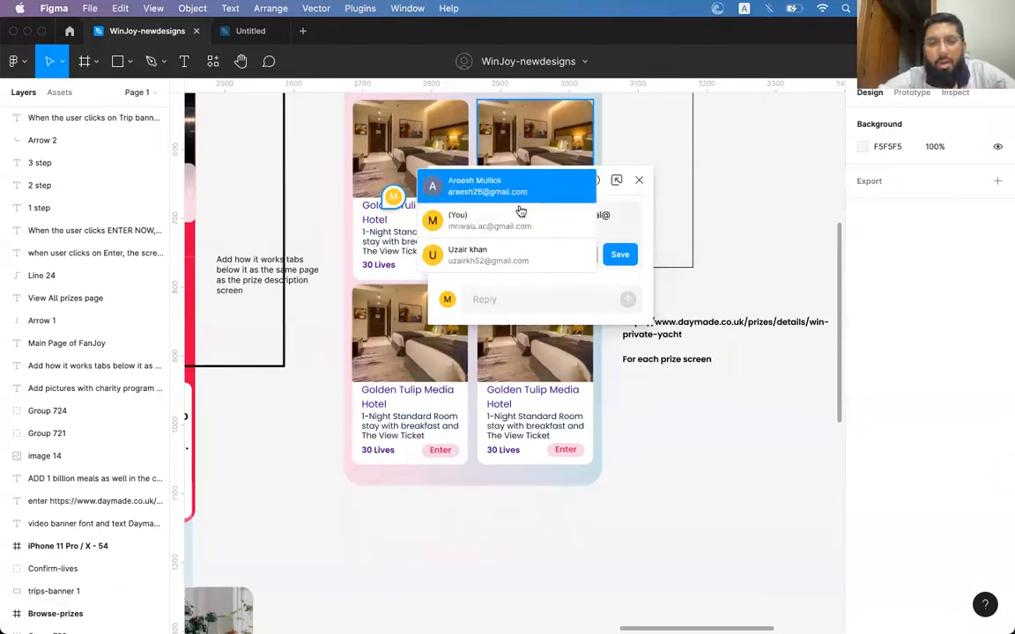
click(624, 217)
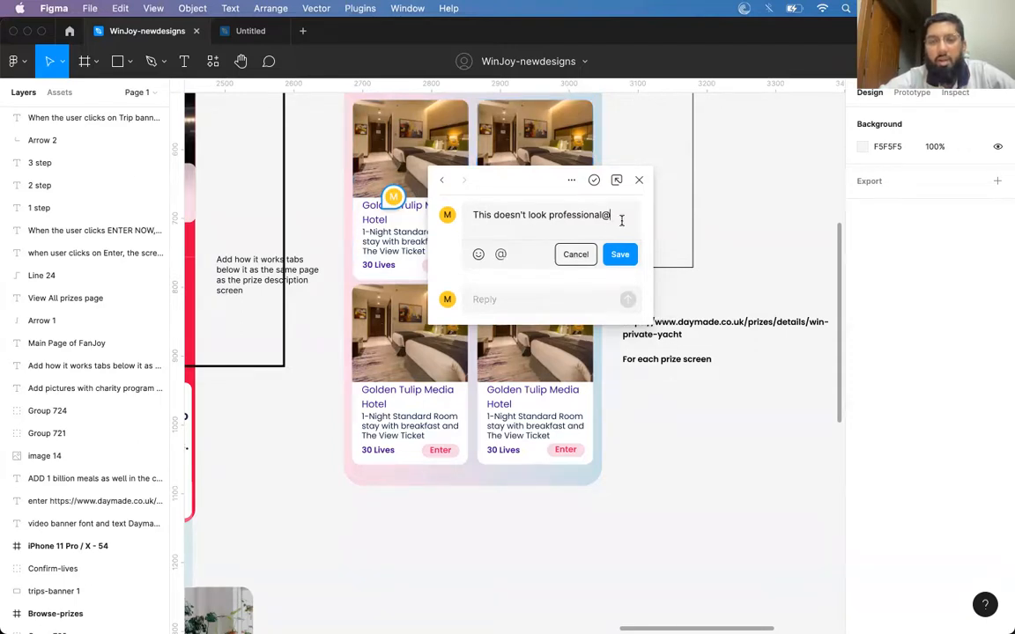
Step: Try a second @ mention in the comment, remove both markers, then cancel the edit and close the thread
click(500, 254)
scroll(482, 241, down, 3)
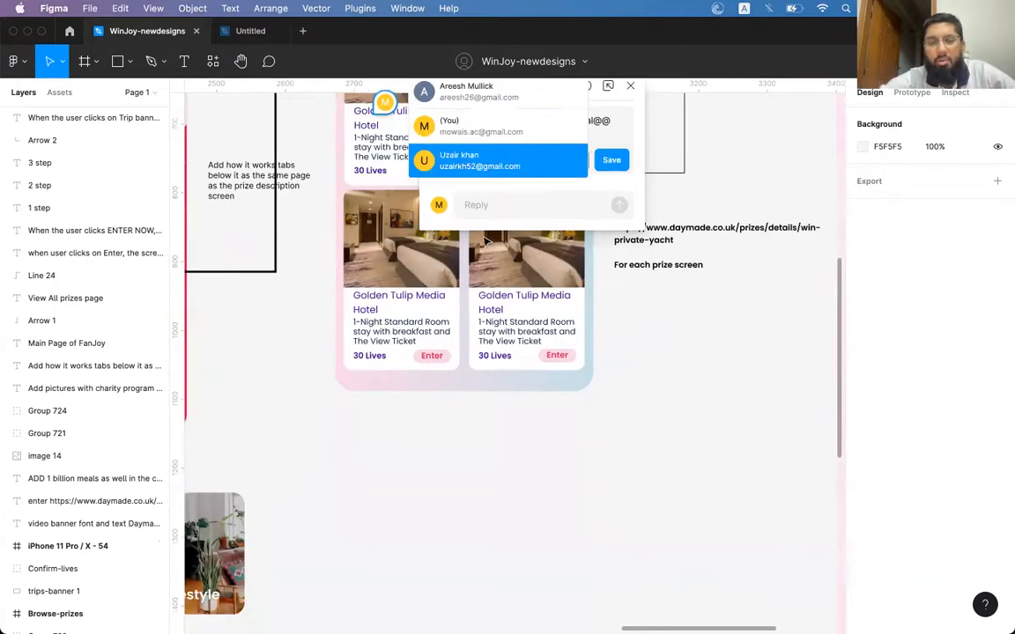
scroll(480, 240, up, 2)
key(Escape)
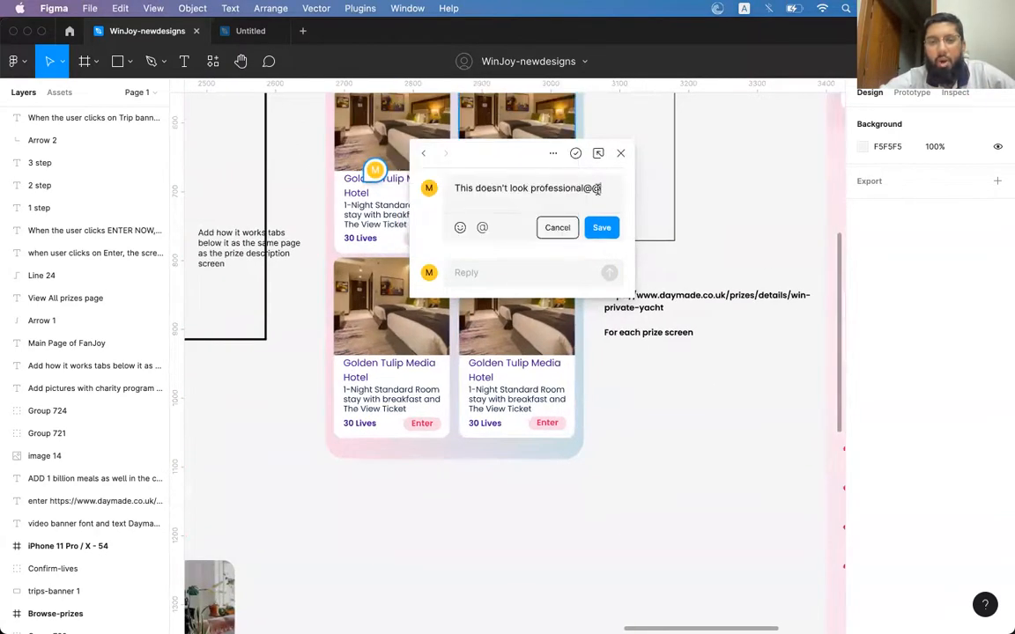
key(BackSpace)
key(BackSpace)
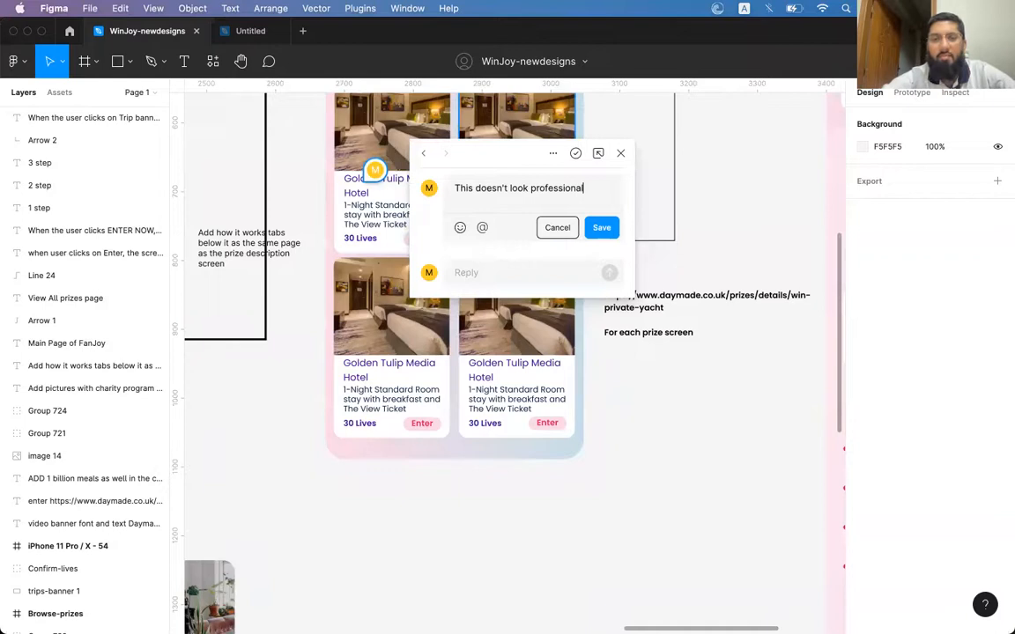
click(557, 227)
click(620, 154)
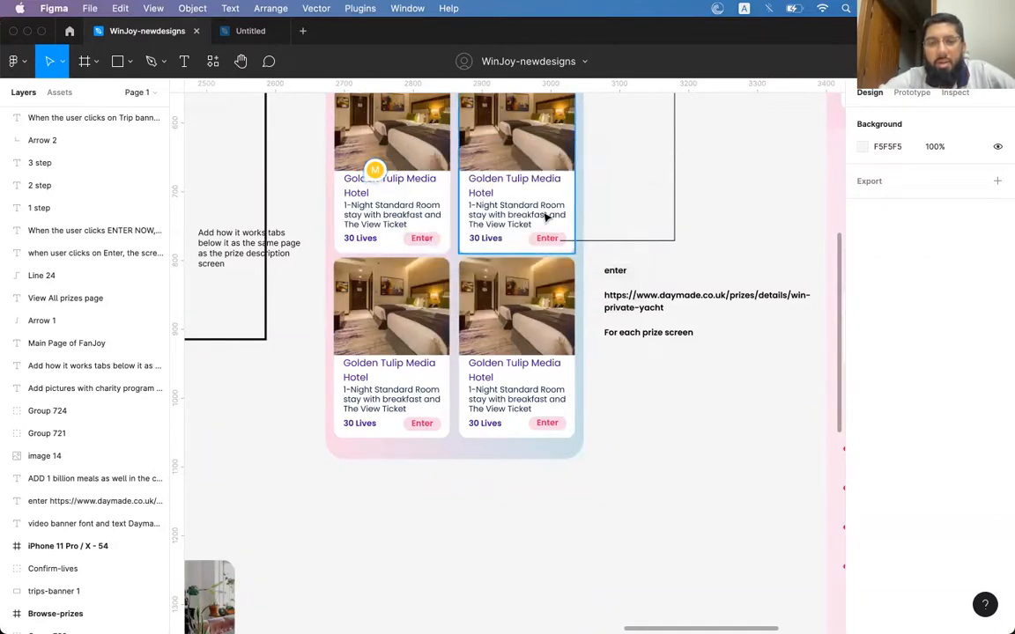
scroll(652, 246, up, 5)
scroll(652, 246, left, 4)
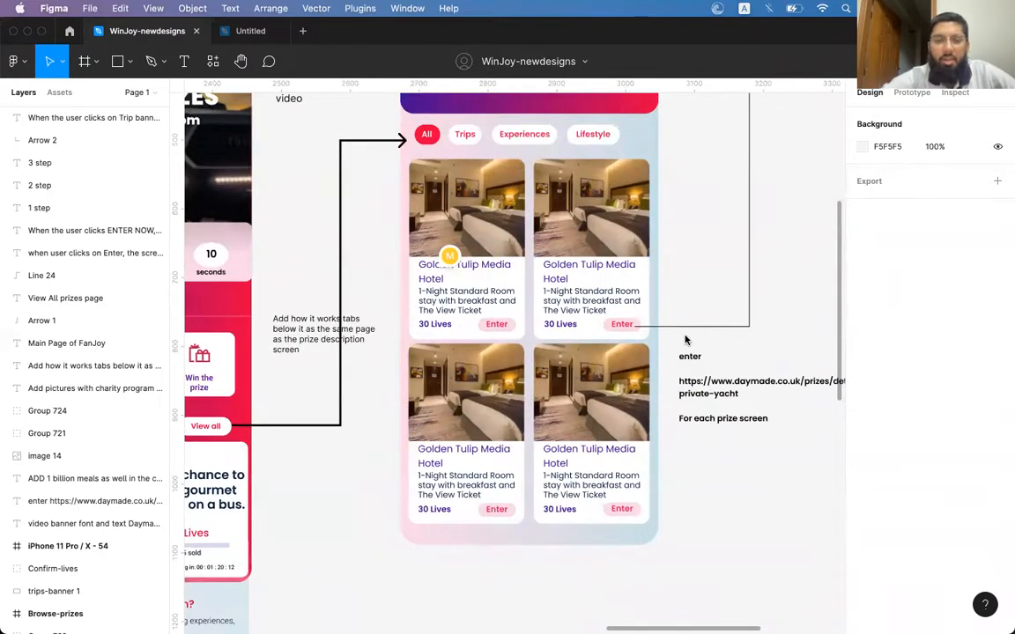